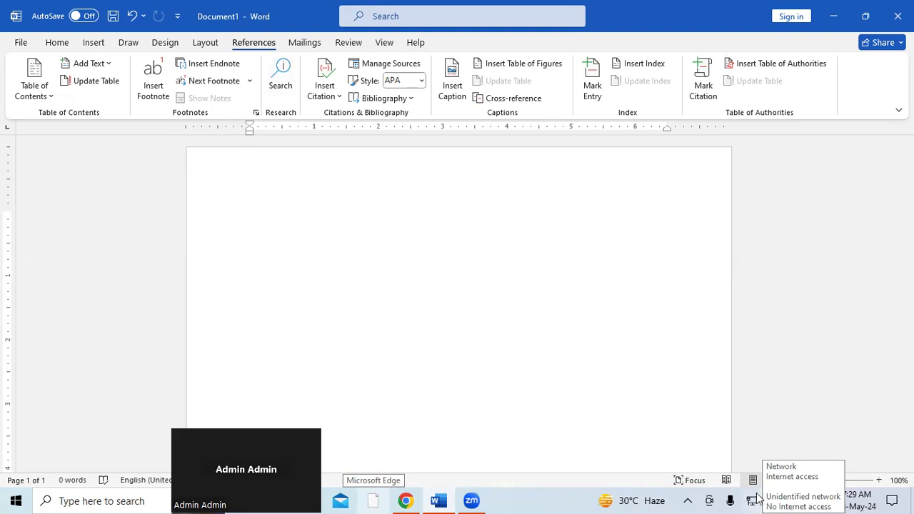
Step: Search online for COMPUTER in Word's Search pane and browse the dictionary and web results
left_click(284, 77)
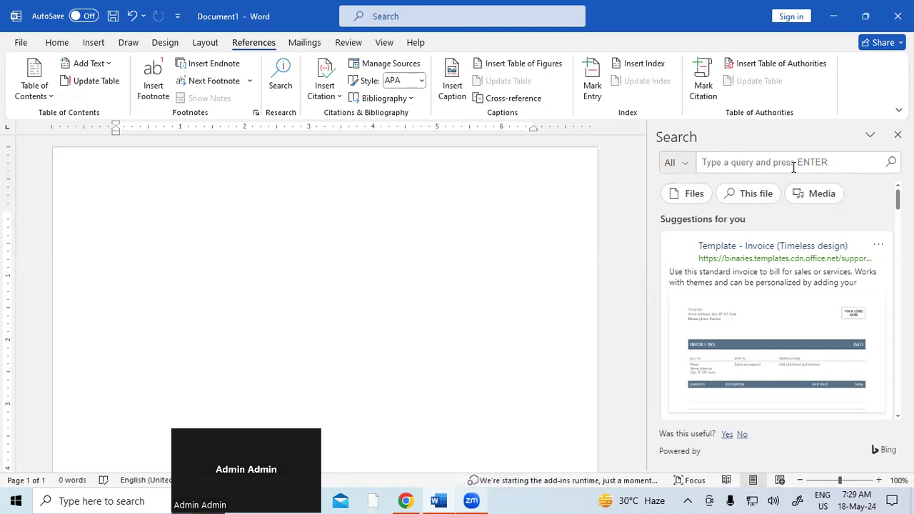
type("COMP")
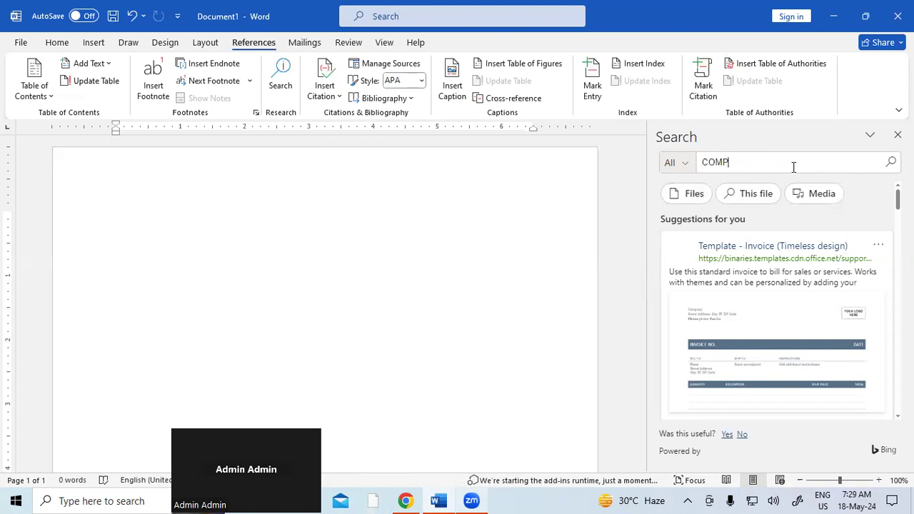
type("UTER")
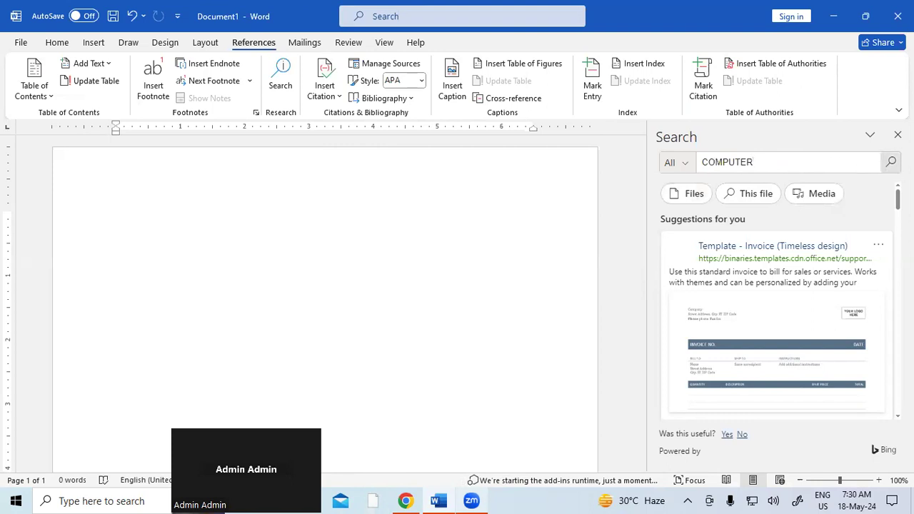
left_click(890, 162)
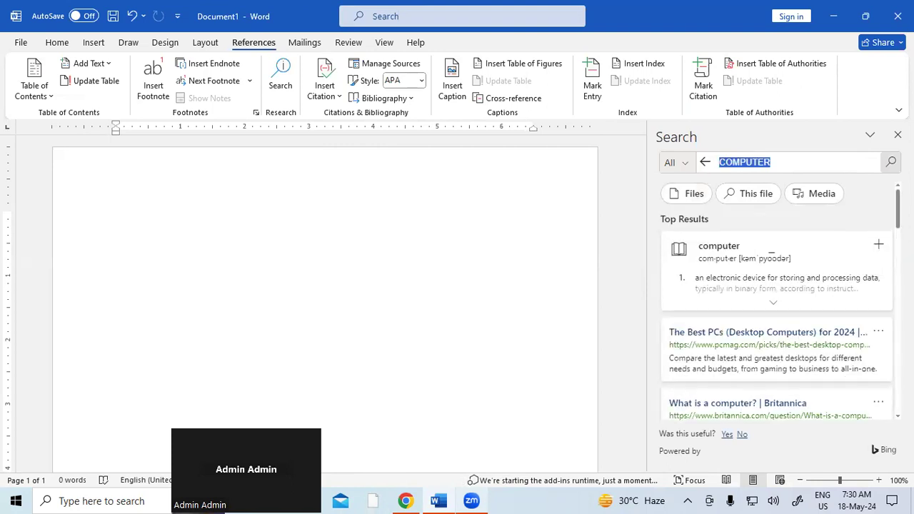
scroll(777, 300, "down", 6)
scroll(776, 300, "up", 3)
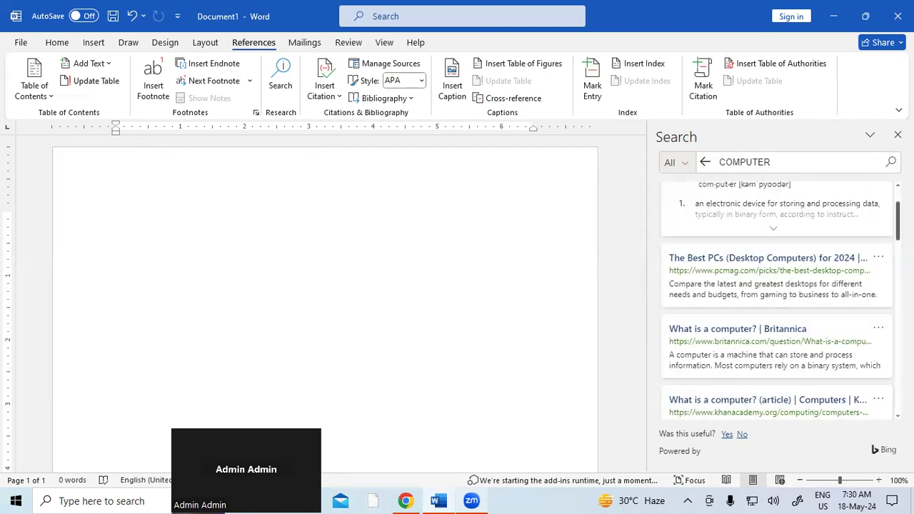
scroll(771, 250, "up", 2)
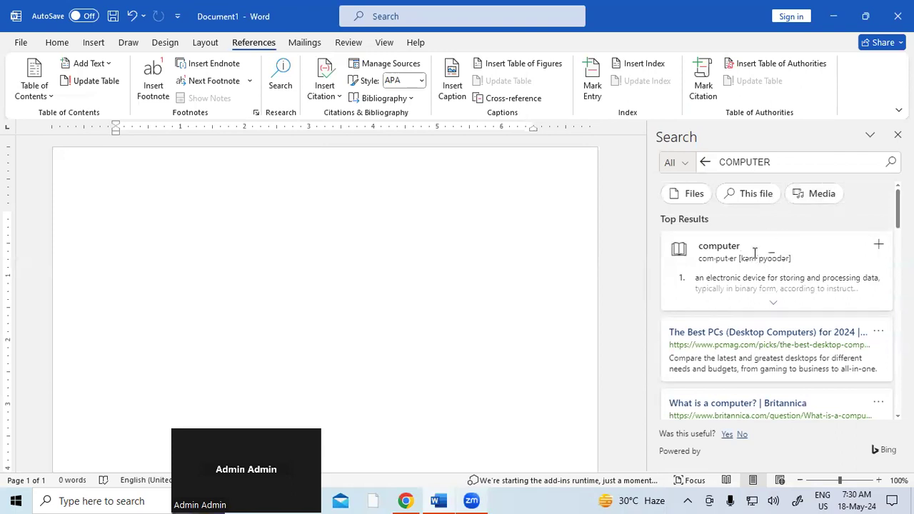
Step: Read the PCMag 'Best PCs (Desktop Computers) for 2024' article in Edge, then close Edge
left_click(776, 332)
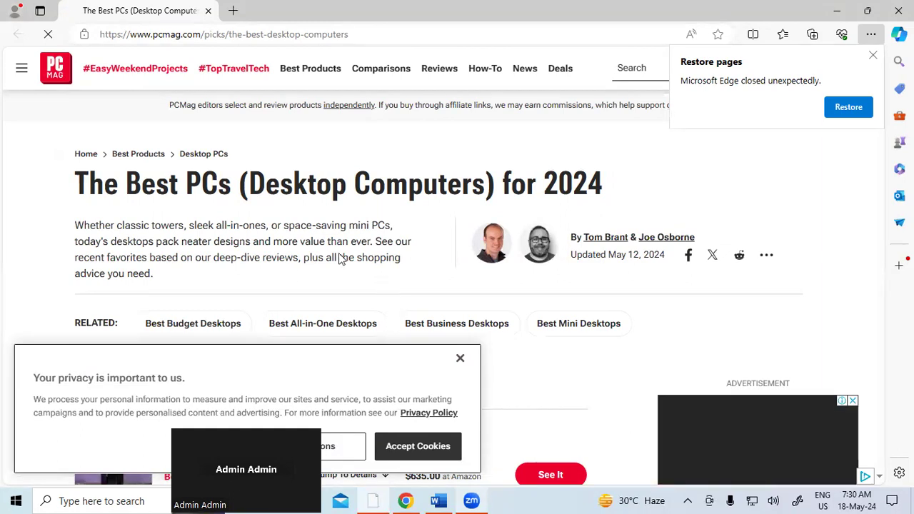
scroll(592, 210, "down", 5)
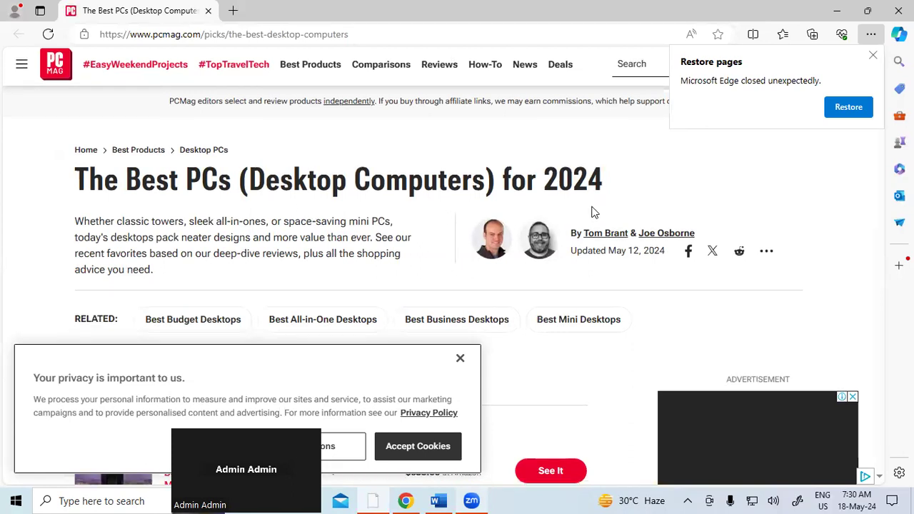
scroll(592, 212, "down", 15)
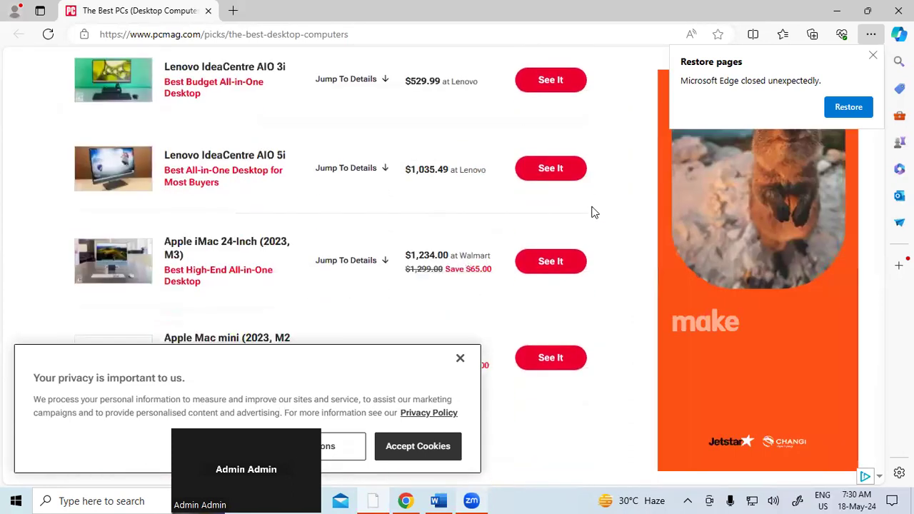
scroll(592, 212, "down", 6)
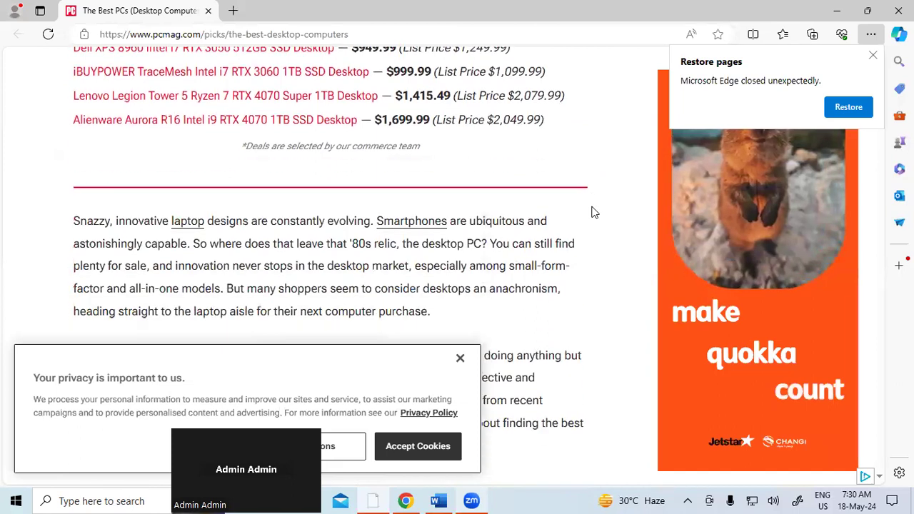
scroll(462, 215, "up", 10)
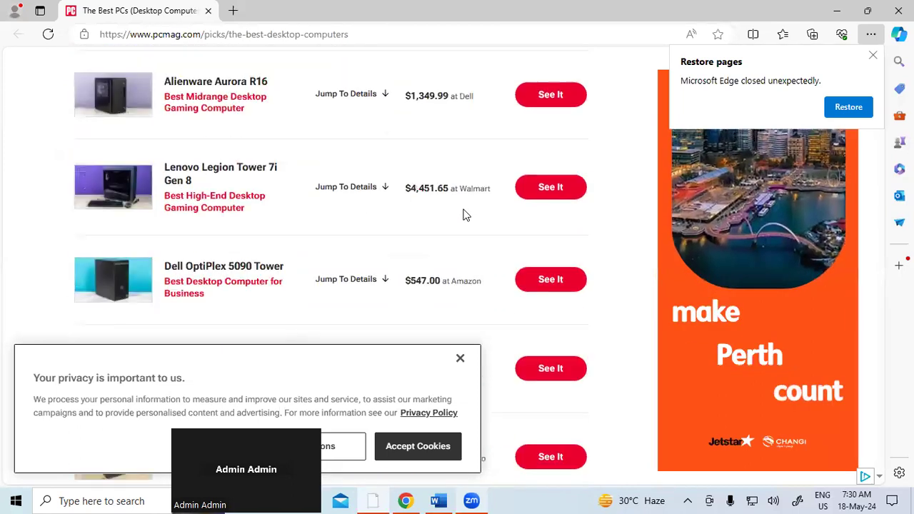
scroll(463, 215, "up", 5)
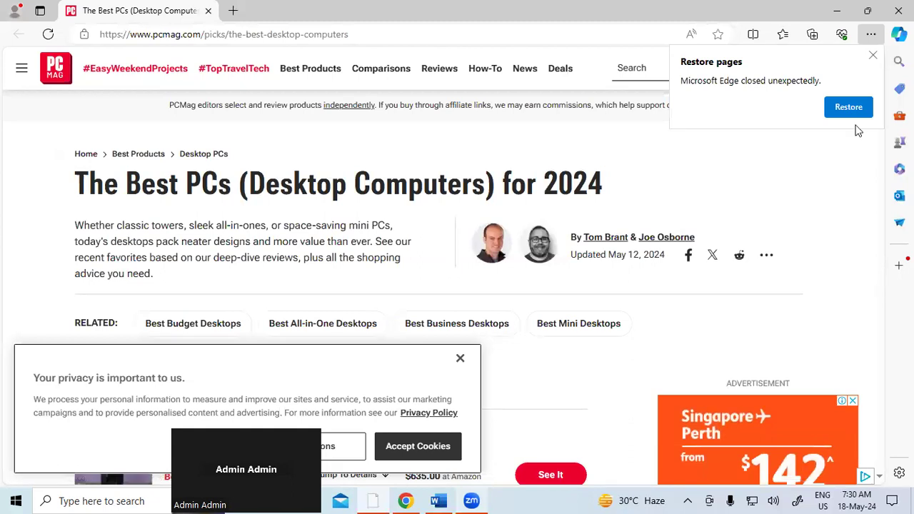
left_click(872, 56)
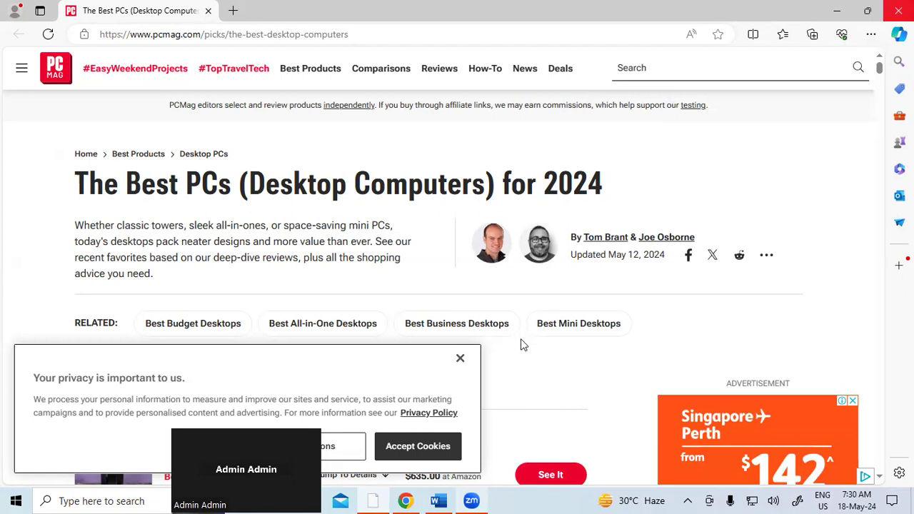
left_click(898, 10)
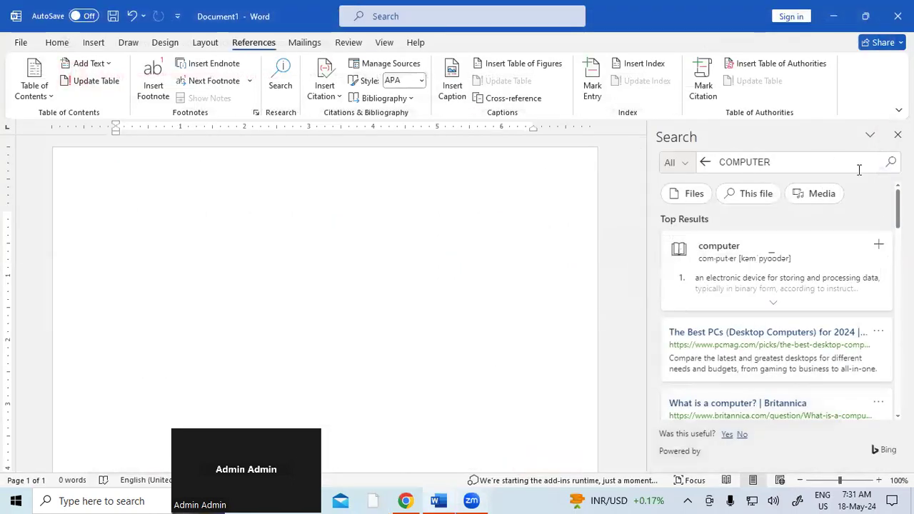
Step: Reopen the Search pane and run a fresh search for LAPTOP
left_click(897, 135)
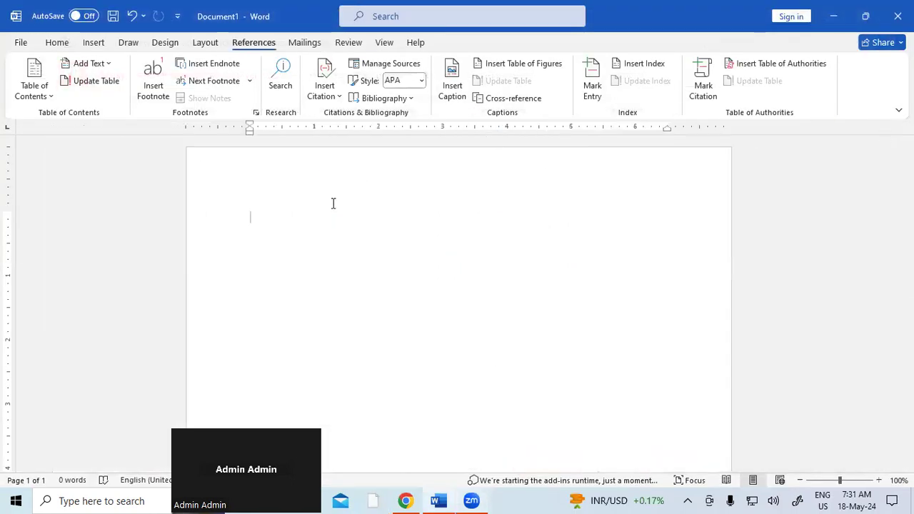
left_click(280, 77)
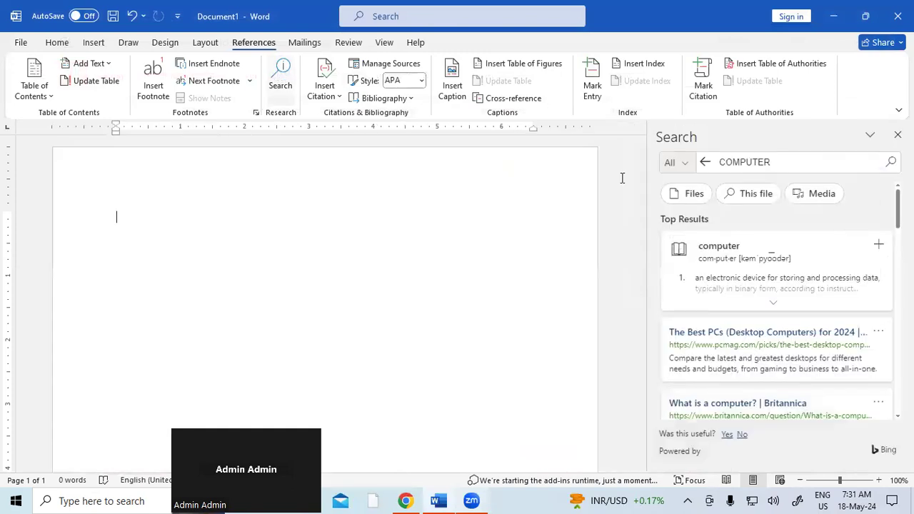
left_click(777, 162)
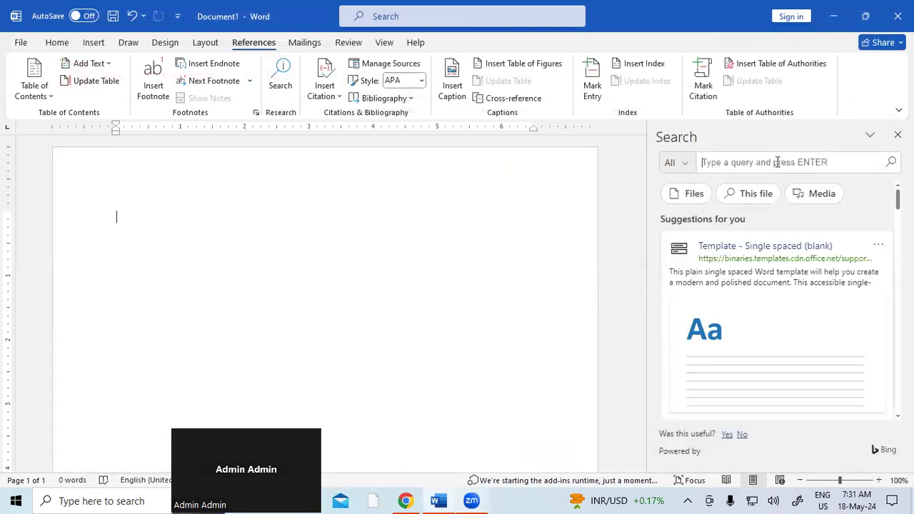
type("LAPTOP")
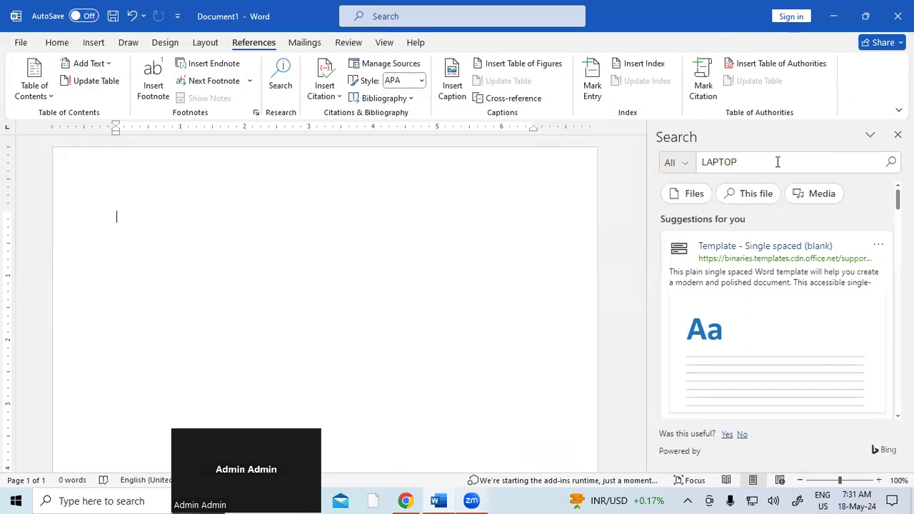
left_click(890, 163)
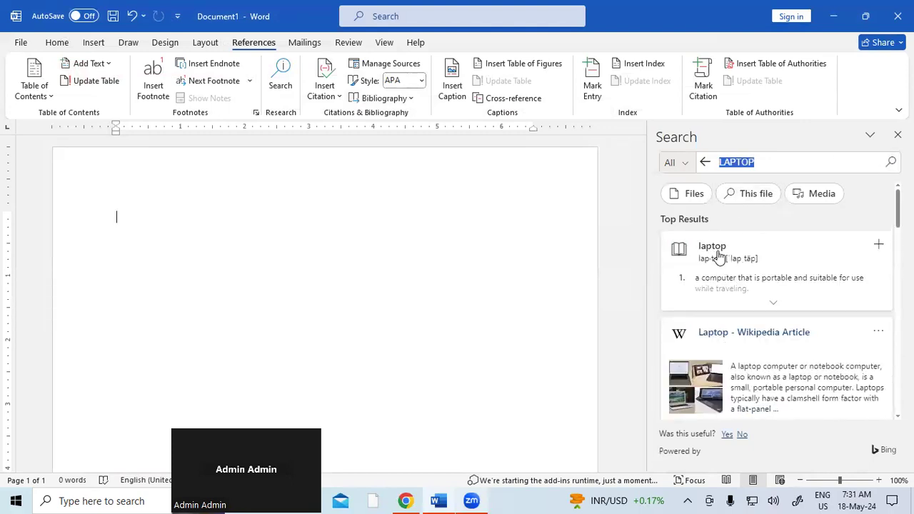
Step: Open the Wikipedia Laptop article in the web browser, then close the Search pane
left_click(719, 333)
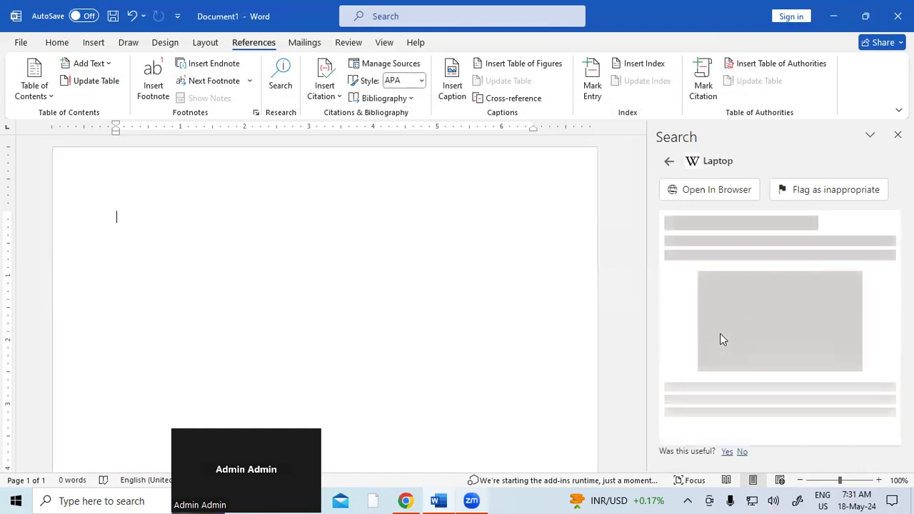
left_click(712, 192)
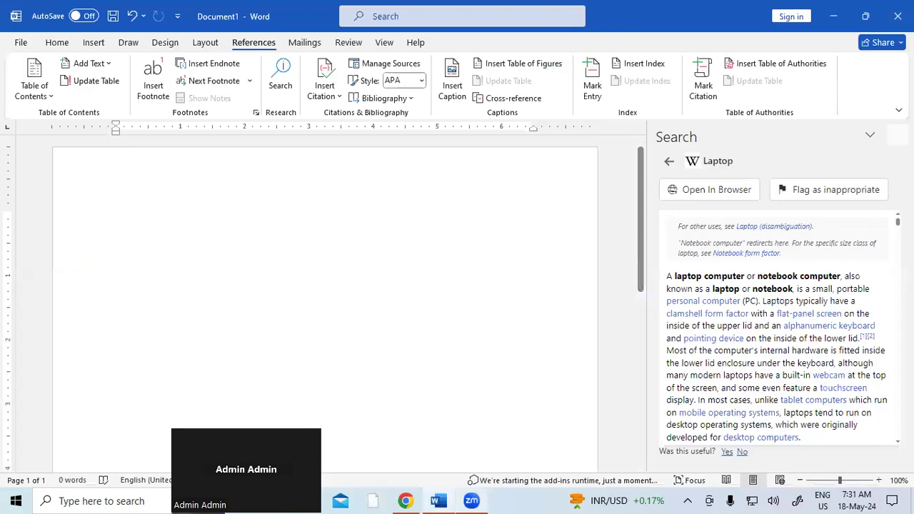
left_click(895, 135)
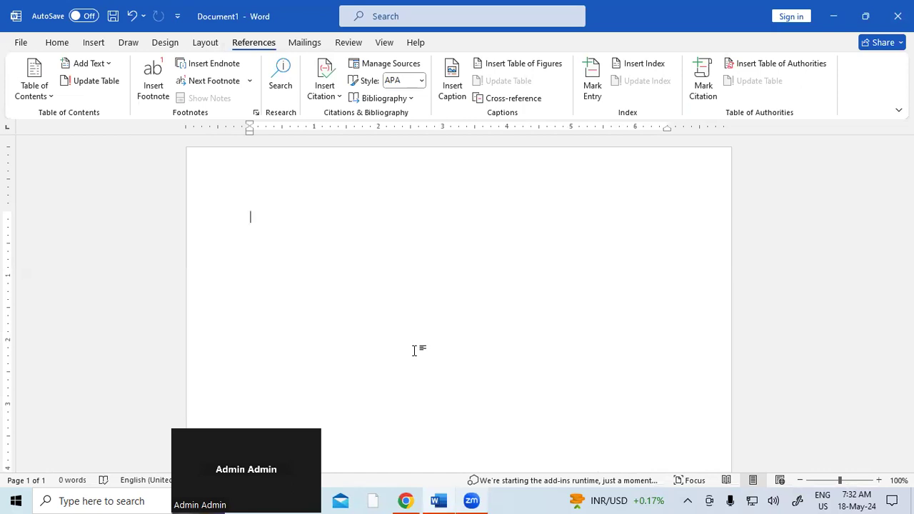
Step: Add a new Book source with the author's name entered as an individual, not corporate, author
left_click(323, 86)
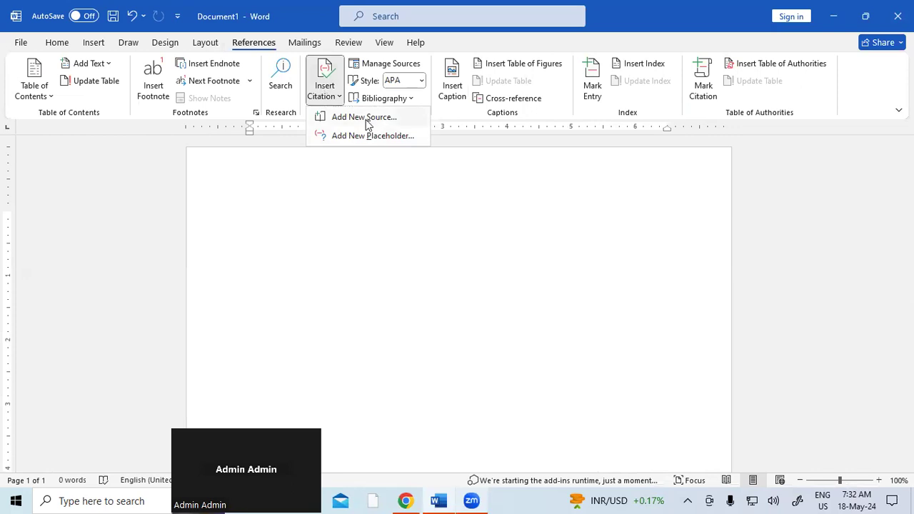
left_click(366, 118)
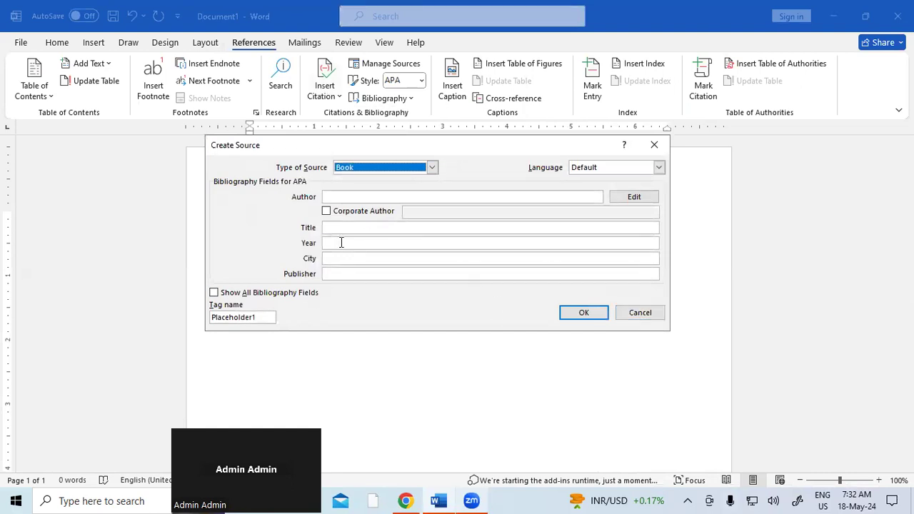
left_click(334, 197)
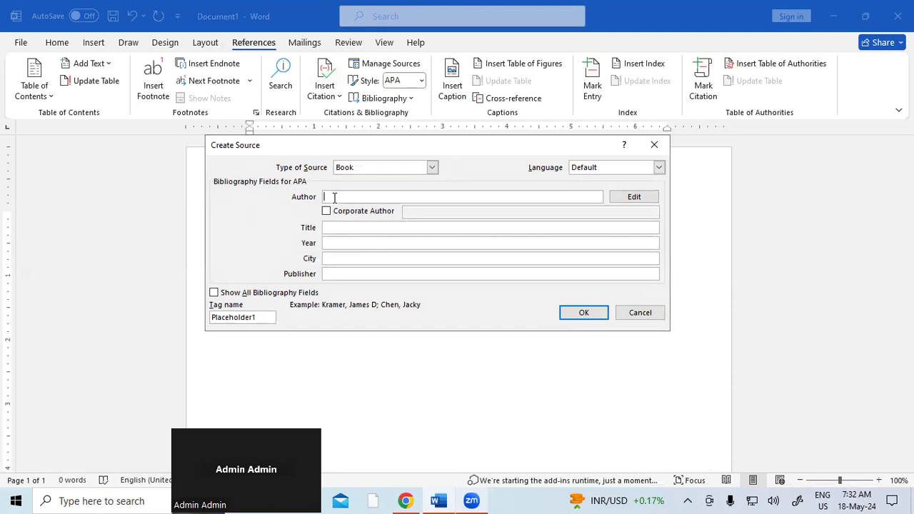
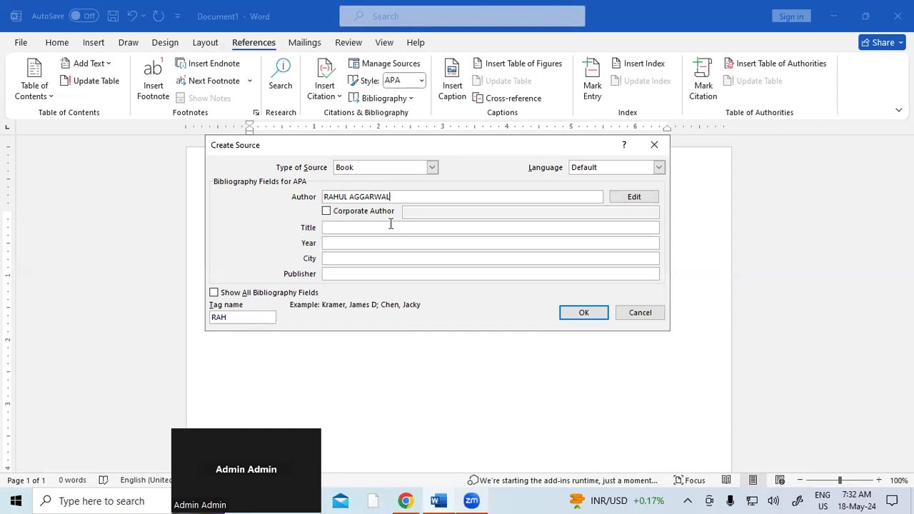
left_click(326, 212)
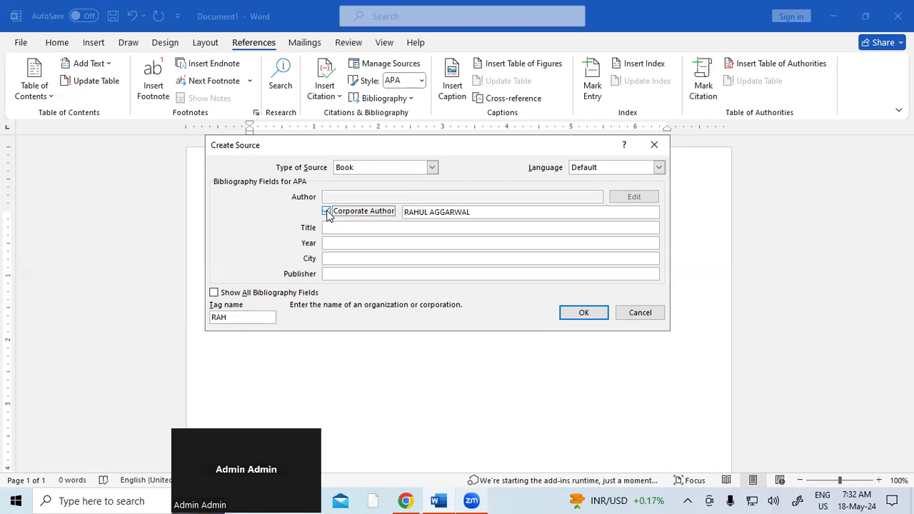
left_click(327, 212)
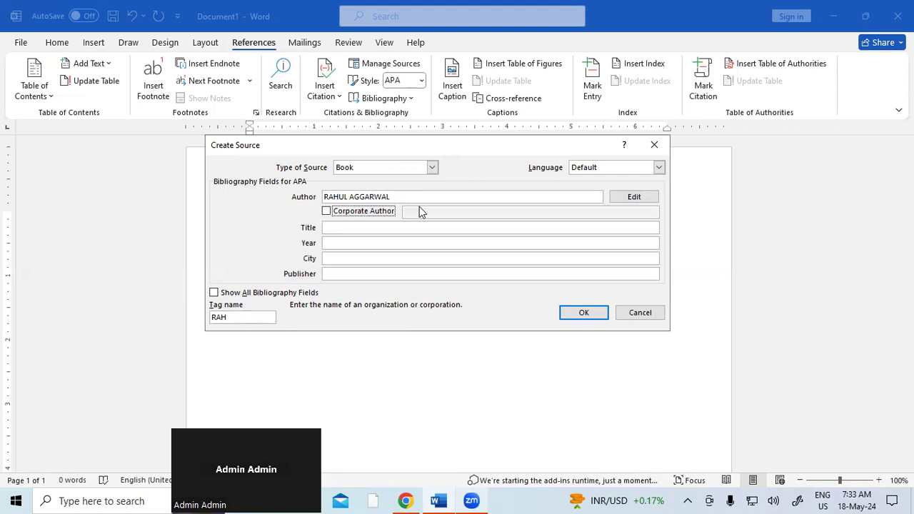
left_click(346, 227)
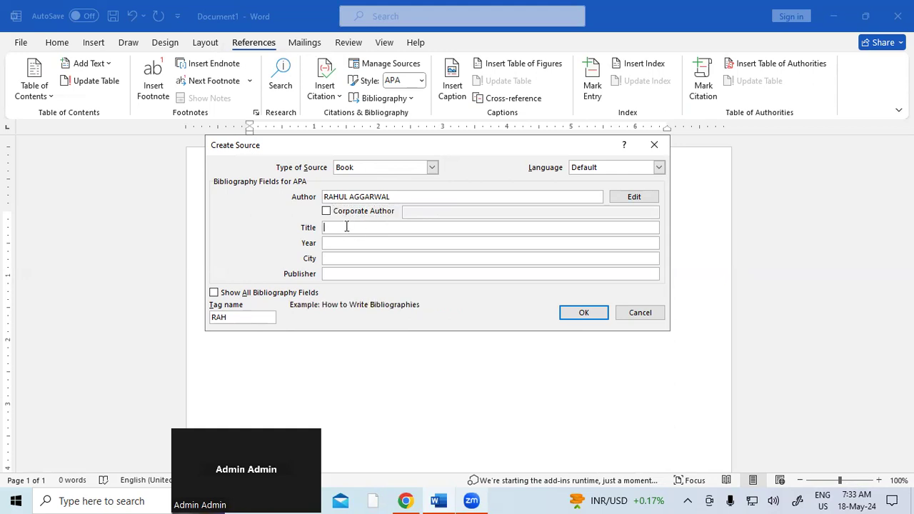
Step: Enter title CCC, year 2023, city PADRAUNA and the publisher name, then insert the citation
type("CCC")
left_click(330, 243)
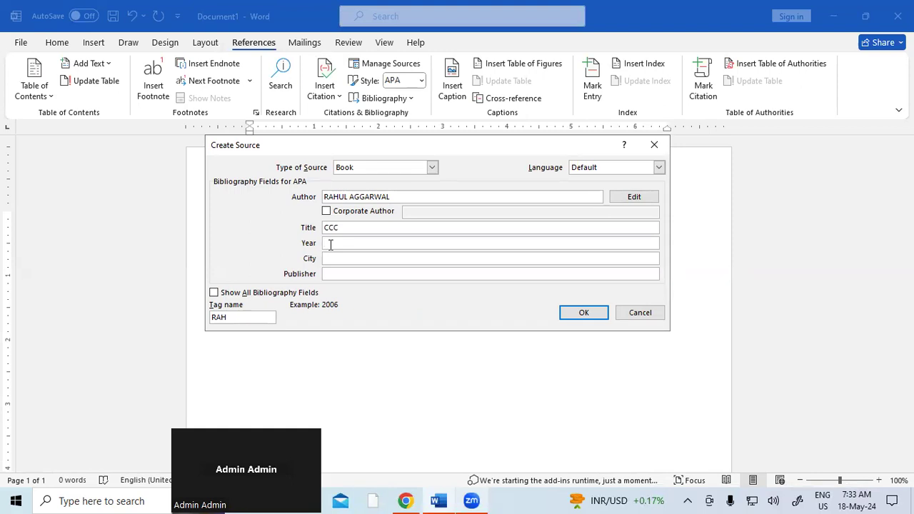
type("2023")
left_click(339, 259)
type("PADRAUNA")
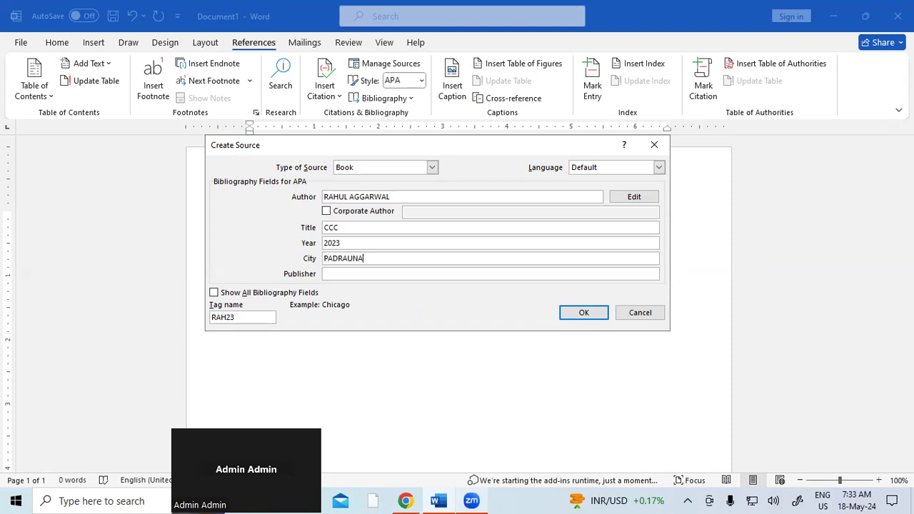
left_click(339, 274)
type("AGGA")
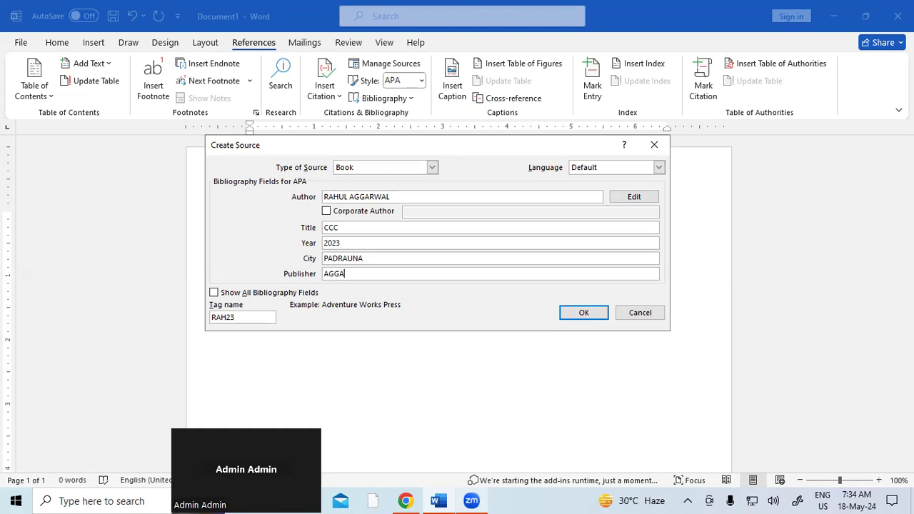
type("RWAL PUBLICATION")
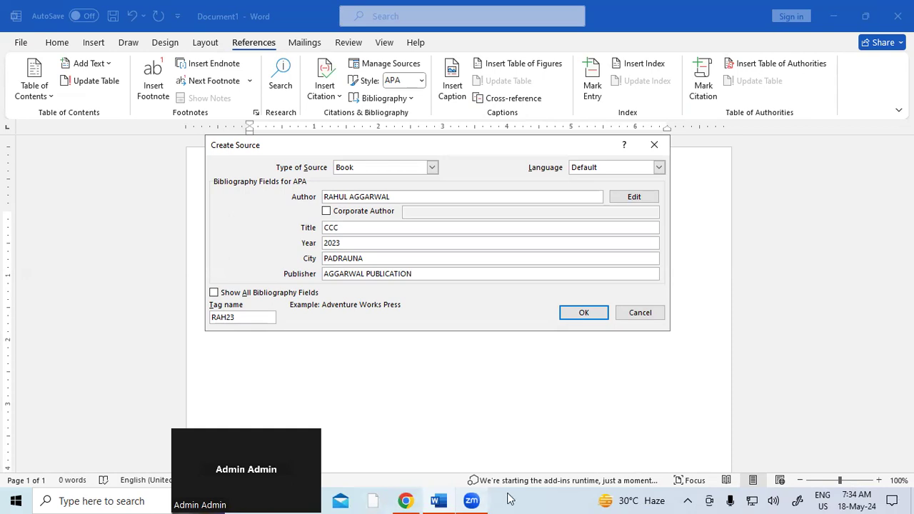
left_click(592, 315)
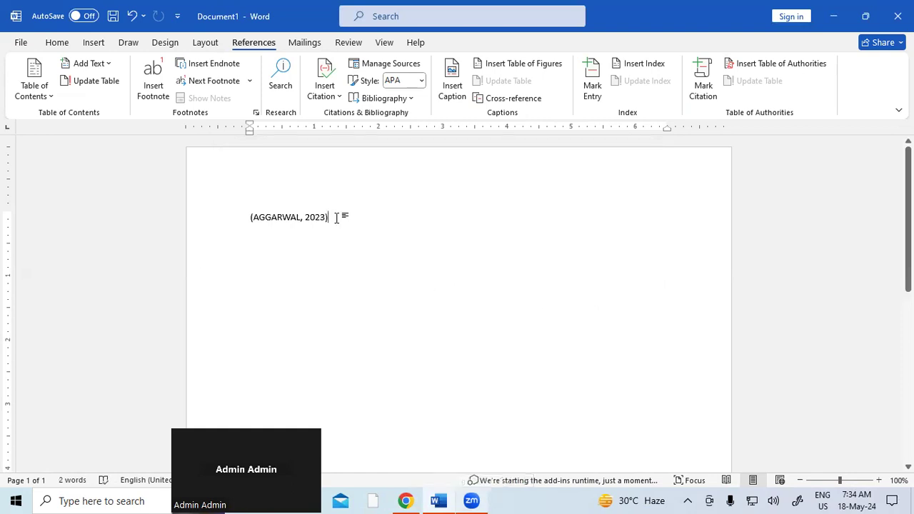
Step: Enlarge the font of the inserted (author, 2023) citation with Ctrl+Shift+>
left_click_drag(334, 216, 246, 213)
key("ctrl+shift+period")
key("ctrl+shift+period")
key("ctrl+shift+period")
key("ctrl+shift+period")
key("ctrl+shift+period")
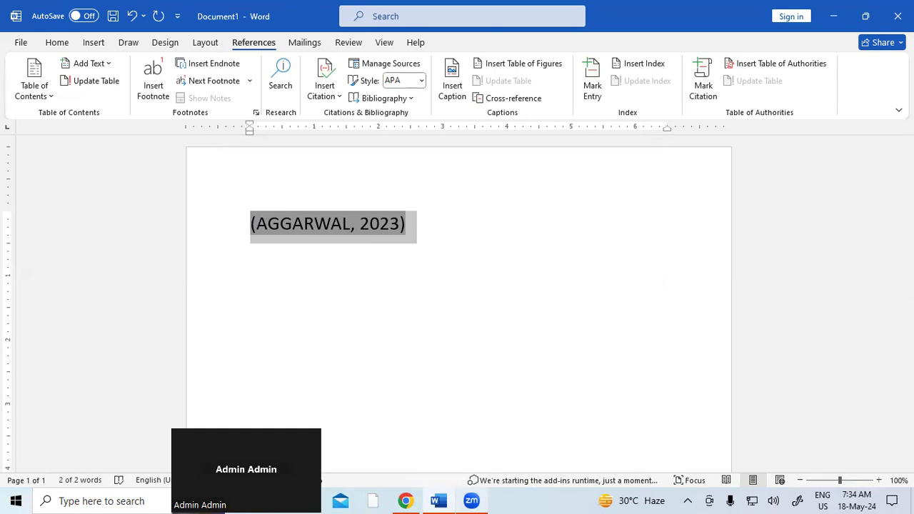
Step: Open Manage Sources and preview History of Computer, Computer Mastery and both CCC (2023) entries
left_click(406, 65)
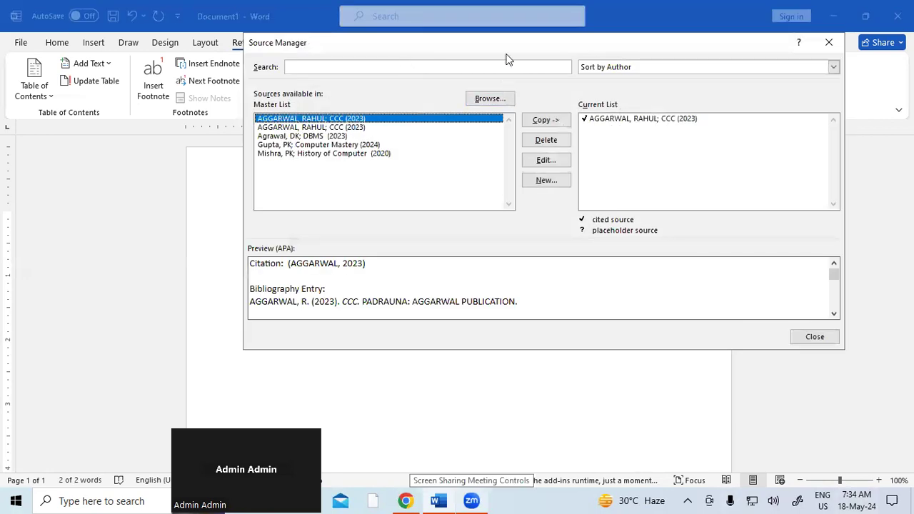
left_click_drag(519, 50, 605, 89)
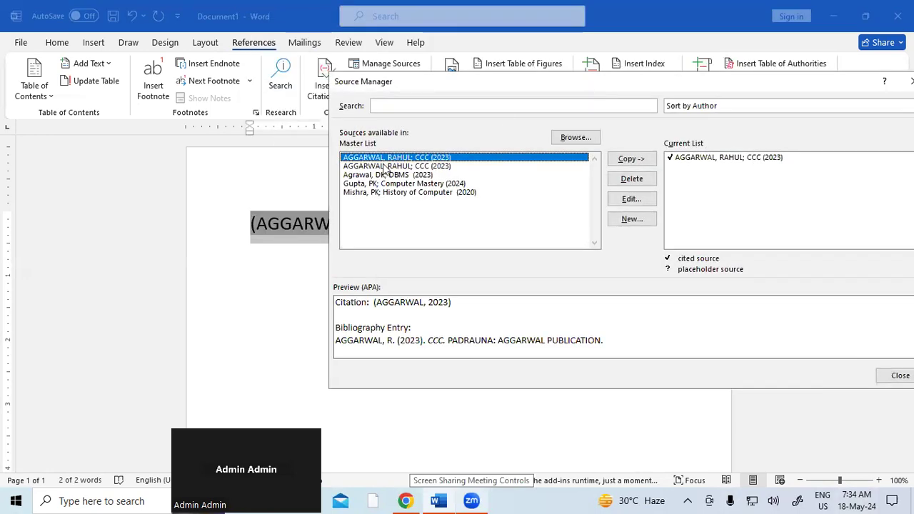
left_click(431, 193)
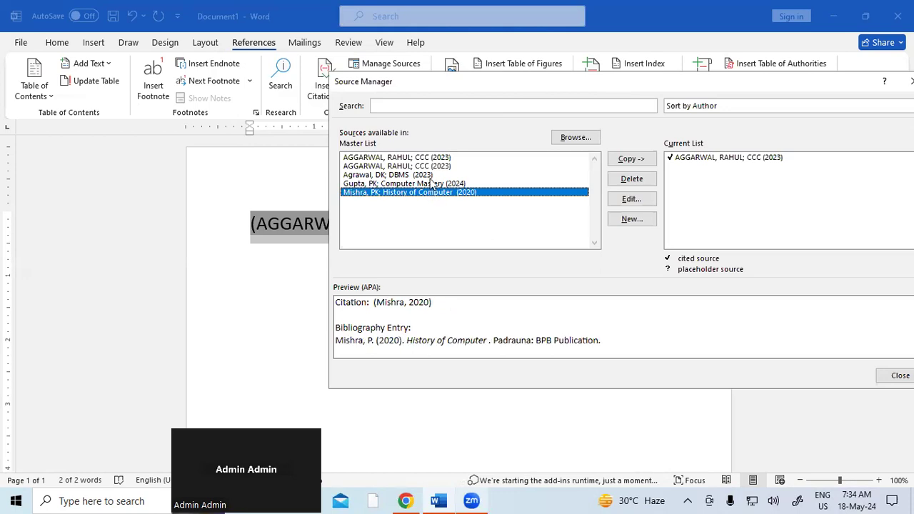
left_click(434, 184)
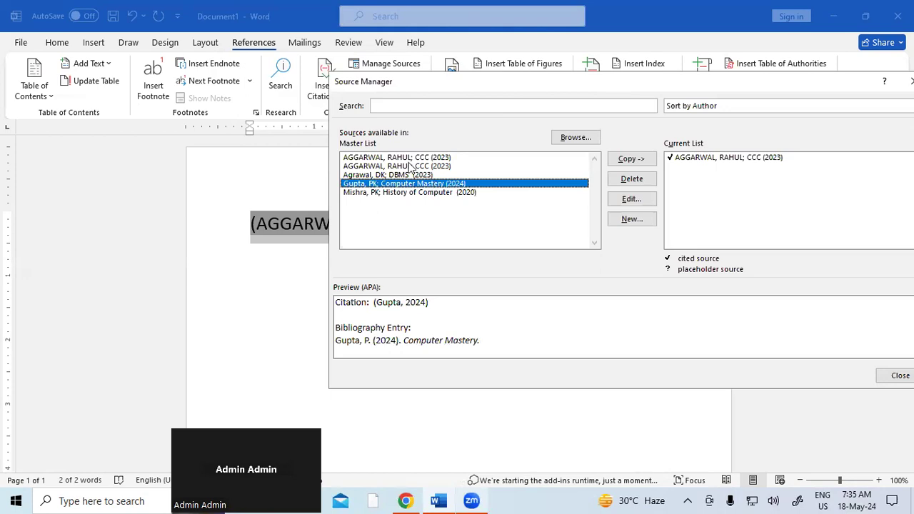
left_click(410, 167)
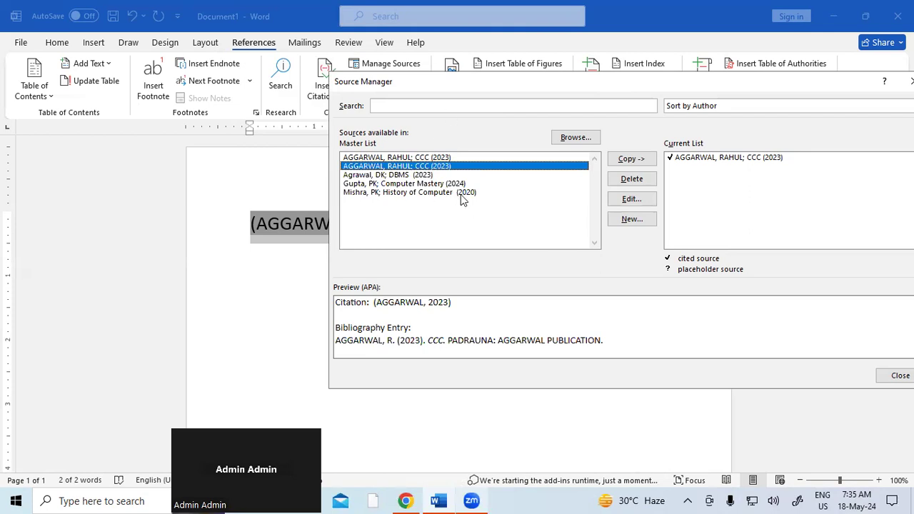
left_click(451, 158)
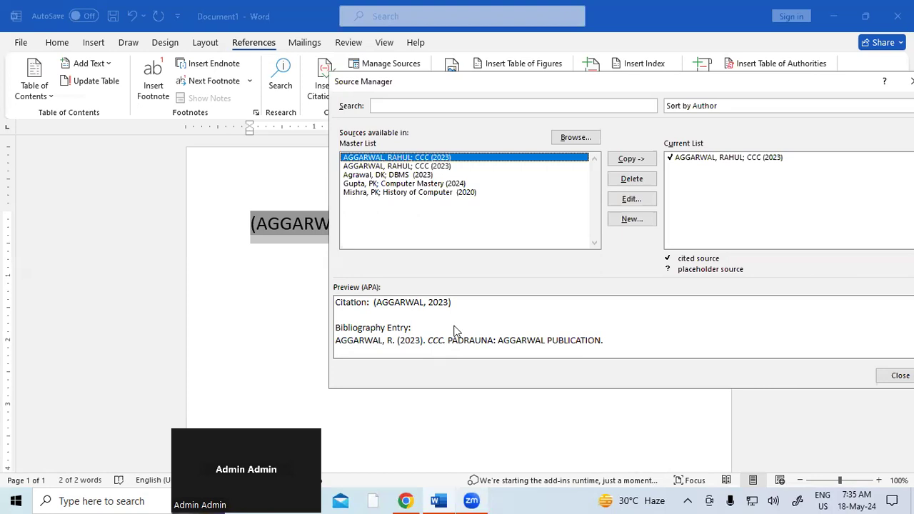
Step: Edit the first CCC source and change its year from 2023 to 2020
left_click(645, 203)
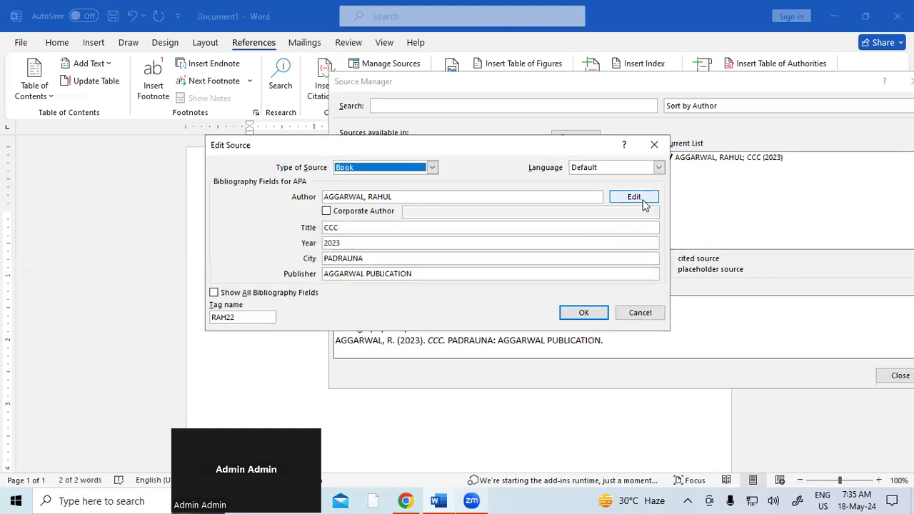
left_click(360, 244)
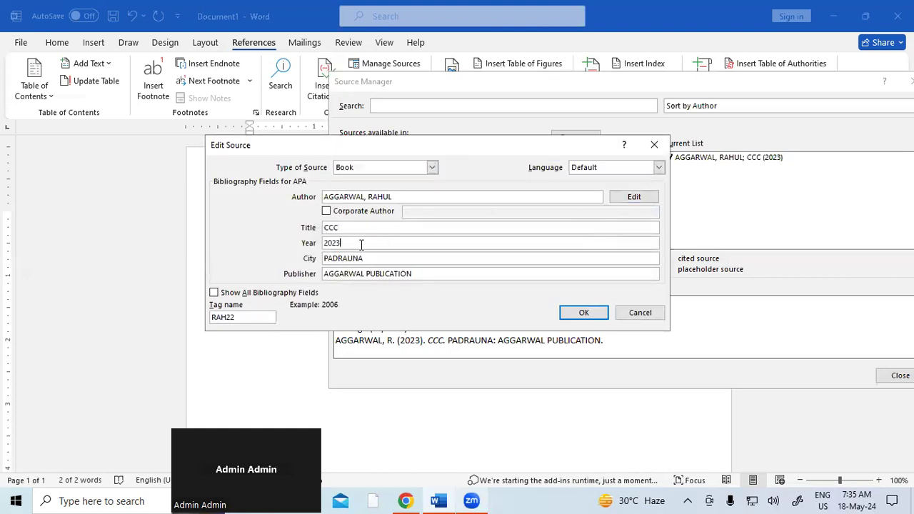
key("BackSpace")
type("0")
left_click(583, 314)
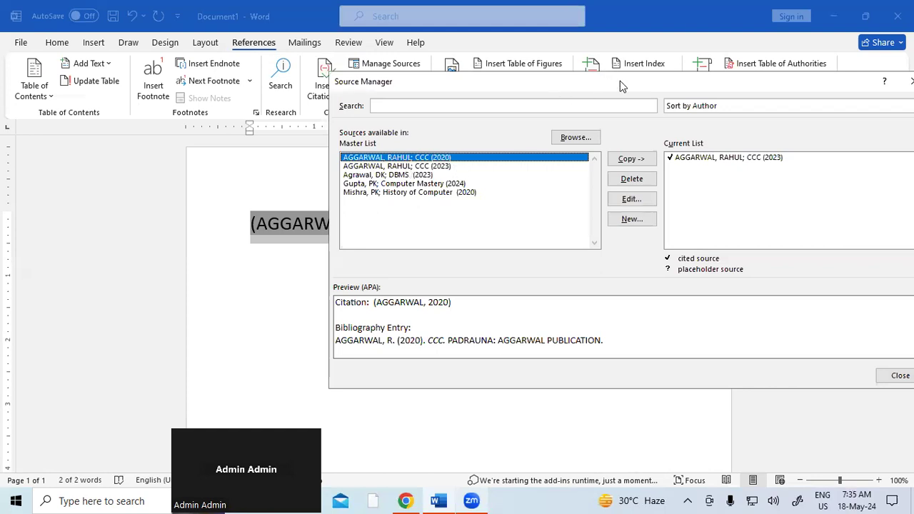
Step: Delete the History of Computer source and close Source Manager
left_click_drag(619, 81, 745, 167)
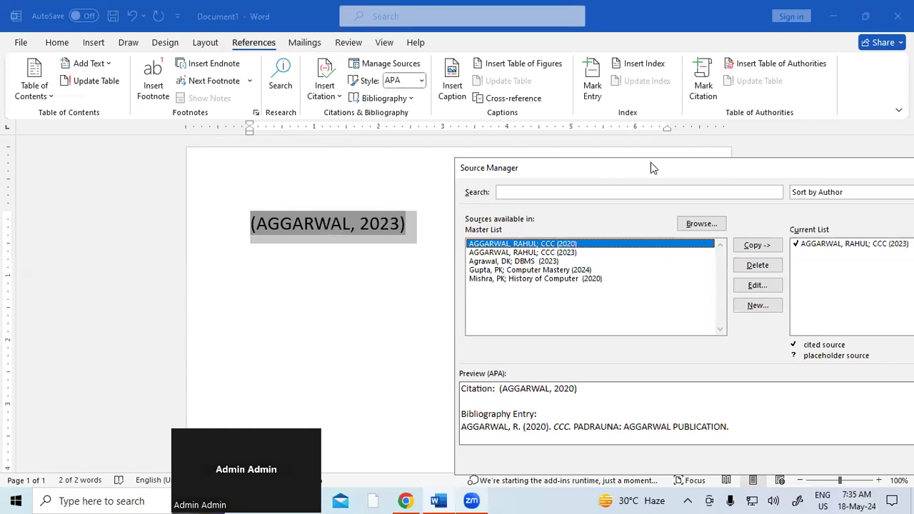
left_click_drag(650, 163, 481, 99)
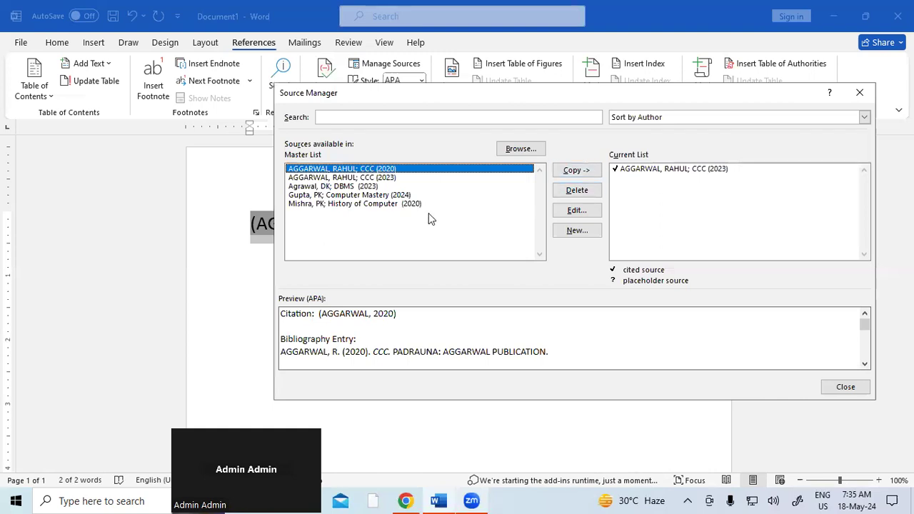
left_click(412, 205)
left_click(564, 194)
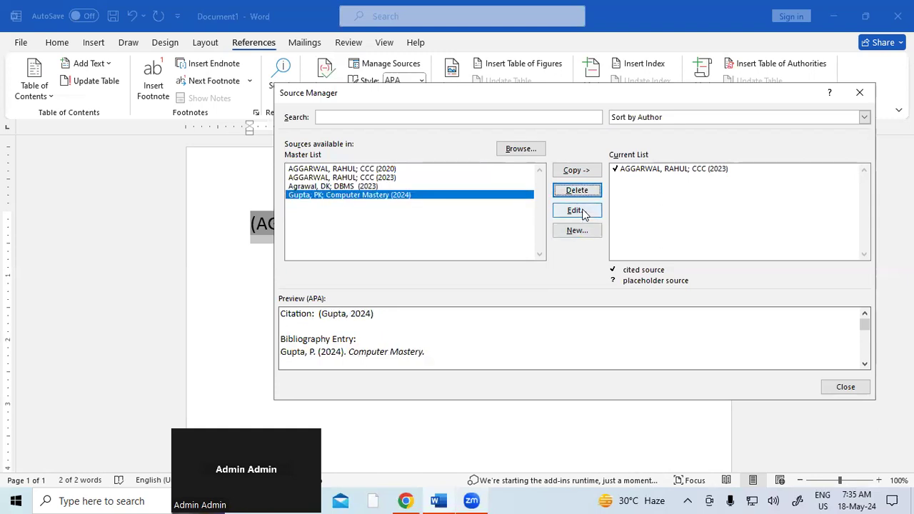
left_click(579, 231)
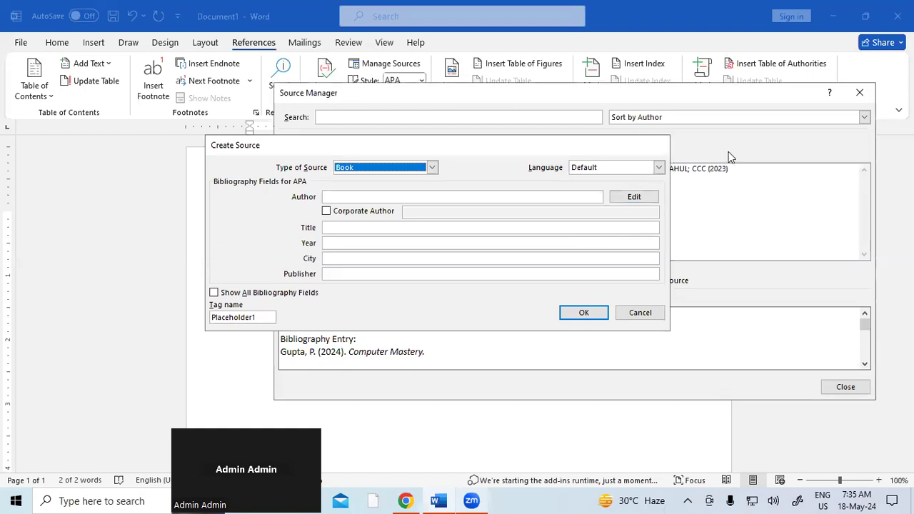
key("Escape")
left_click_drag(738, 96, 727, 62)
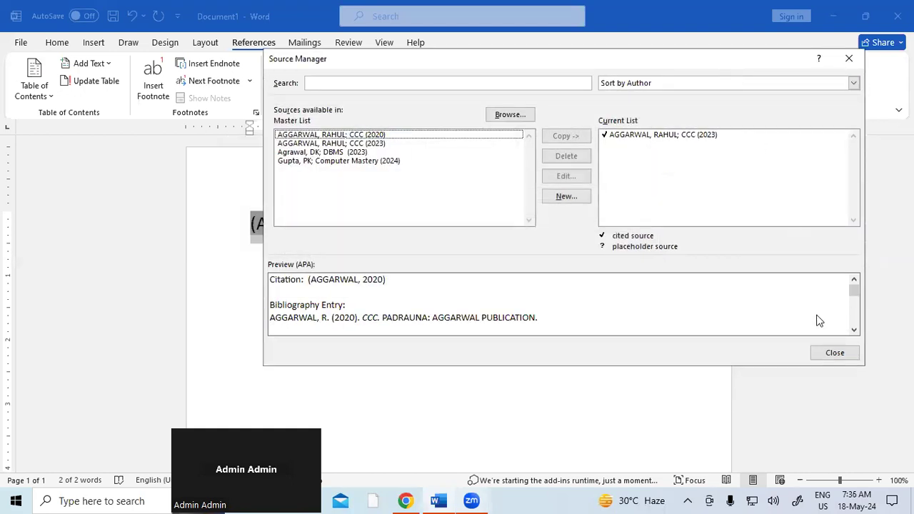
left_click(834, 352)
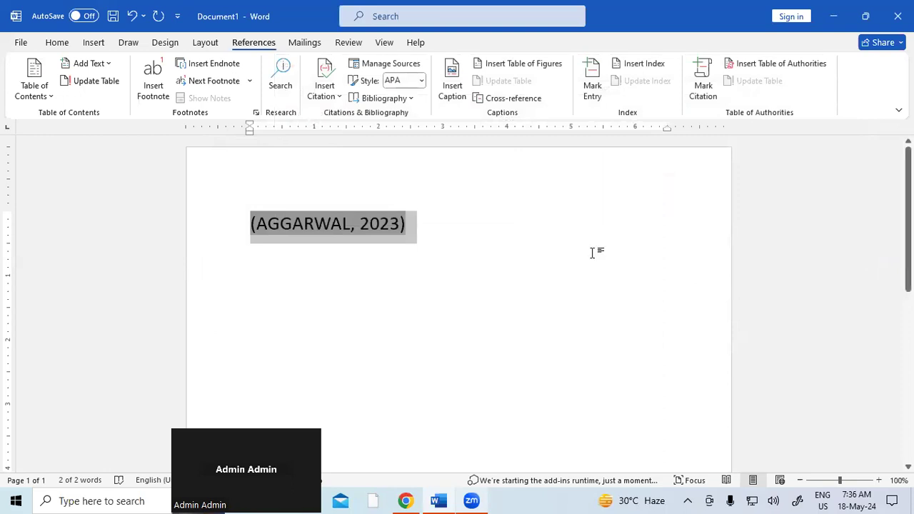
left_click(403, 65)
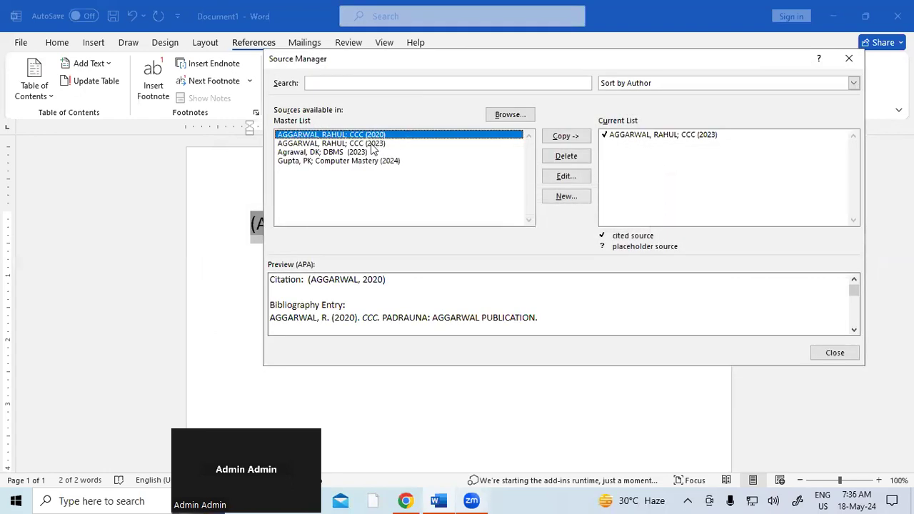
left_click(371, 142)
left_click(370, 133)
left_click(564, 176)
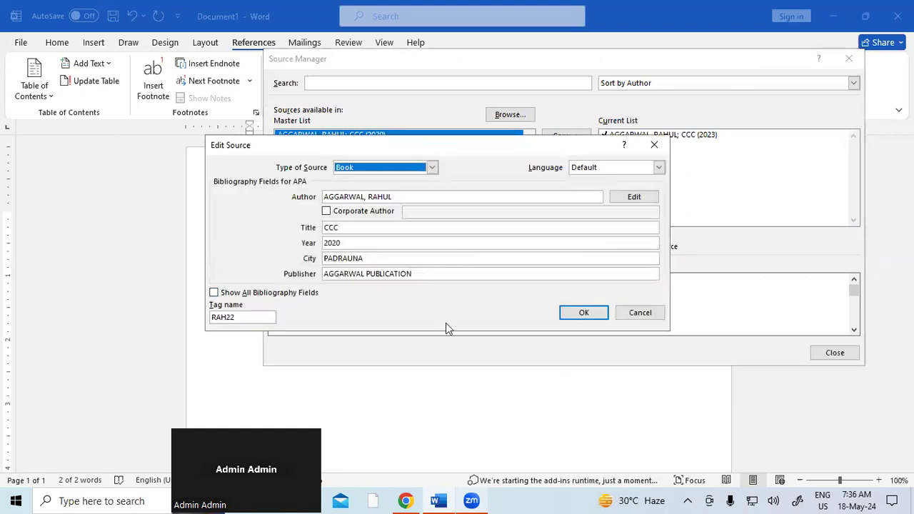
left_click(576, 315)
left_click(828, 353)
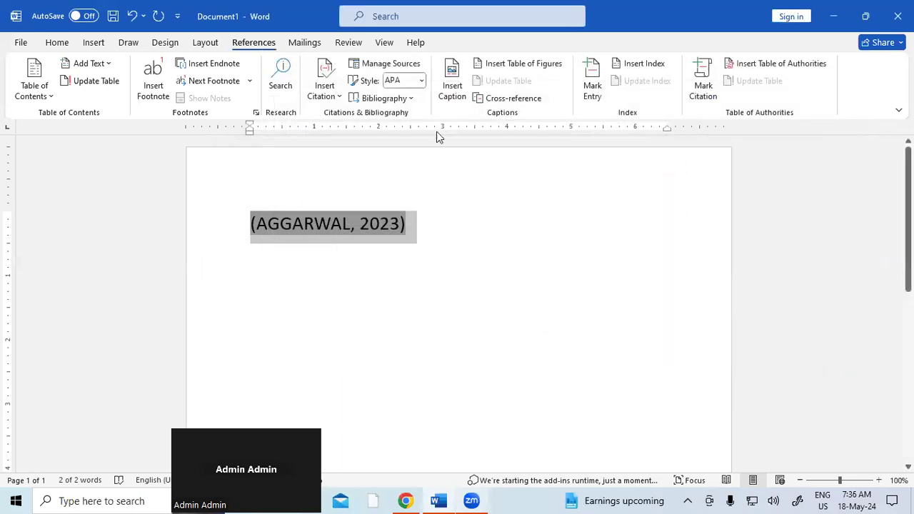
Step: Change the citation style to IEEE, then to MLA, and show the built-in Bibliography options
left_click(422, 81)
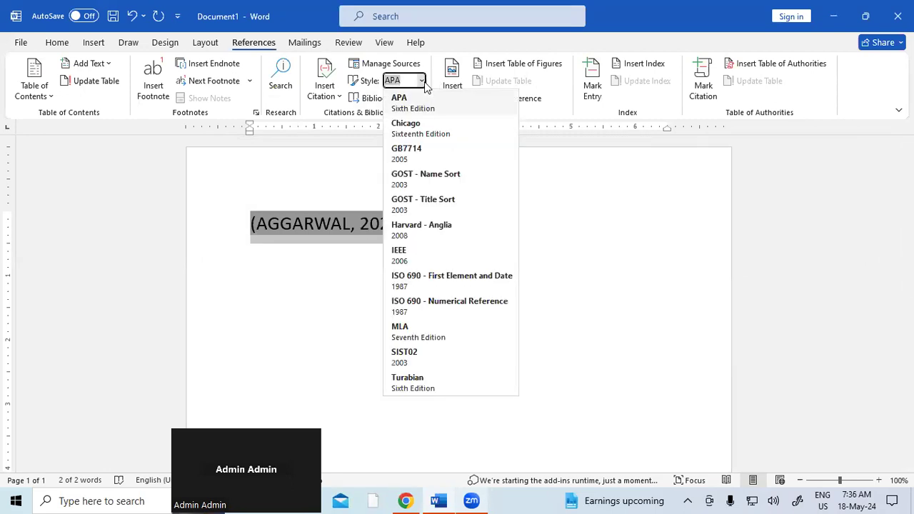
left_click(421, 257)
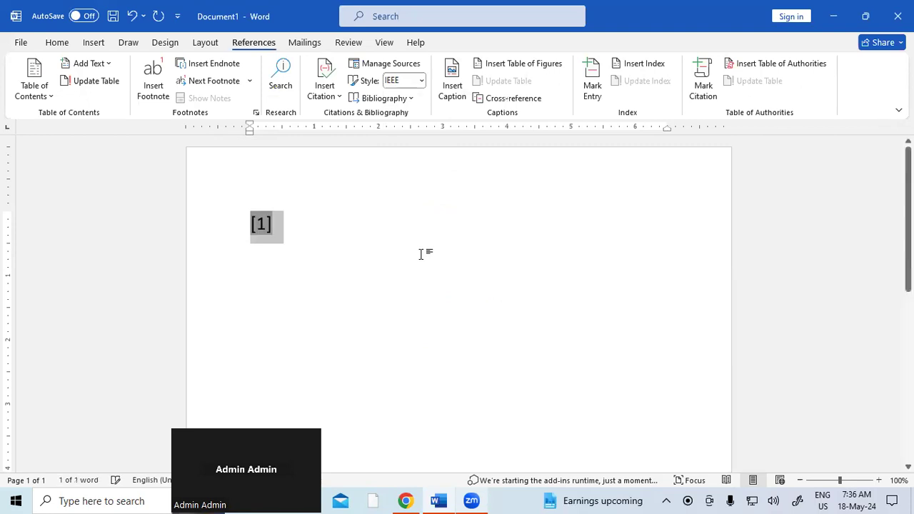
left_click(421, 81)
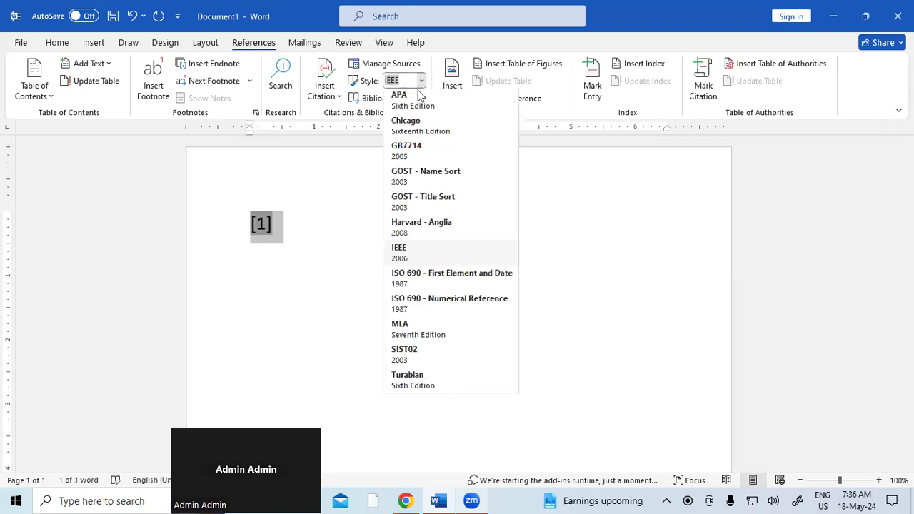
left_click(423, 334)
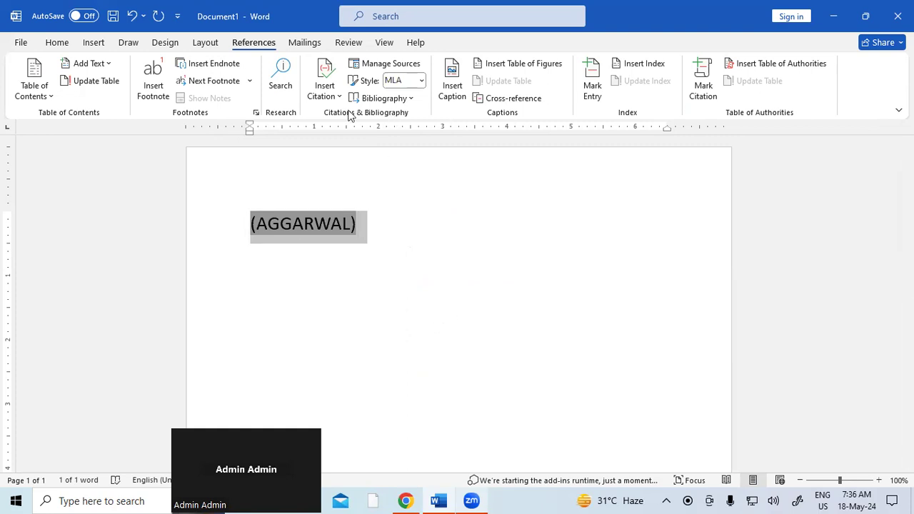
left_click(401, 100)
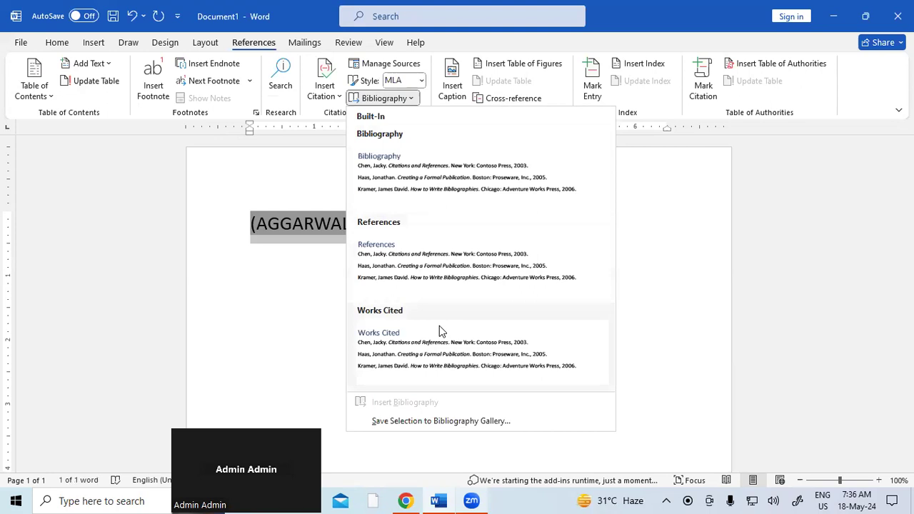
left_click(413, 163)
left_click_drag(566, 258, 216, 238)
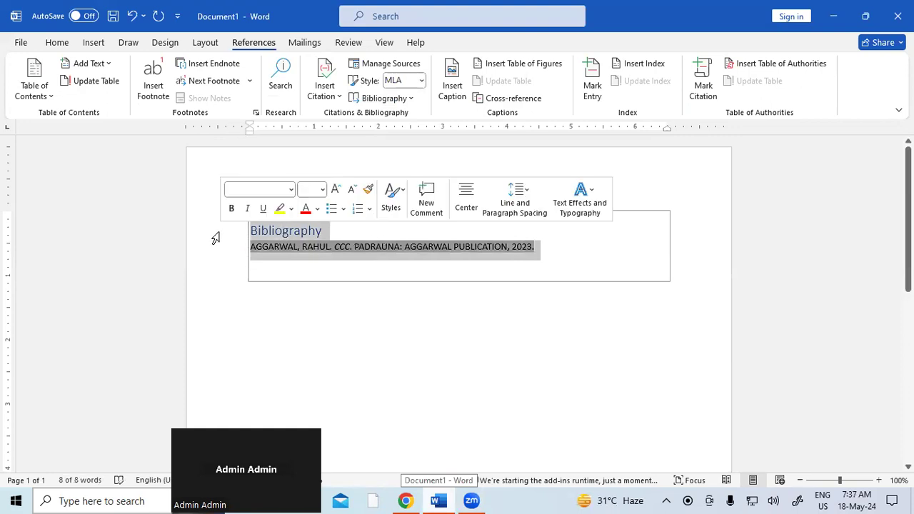
key("ctrl+shift+period")
key("ctrl+shift+period")
key("ctrl+shift+period")
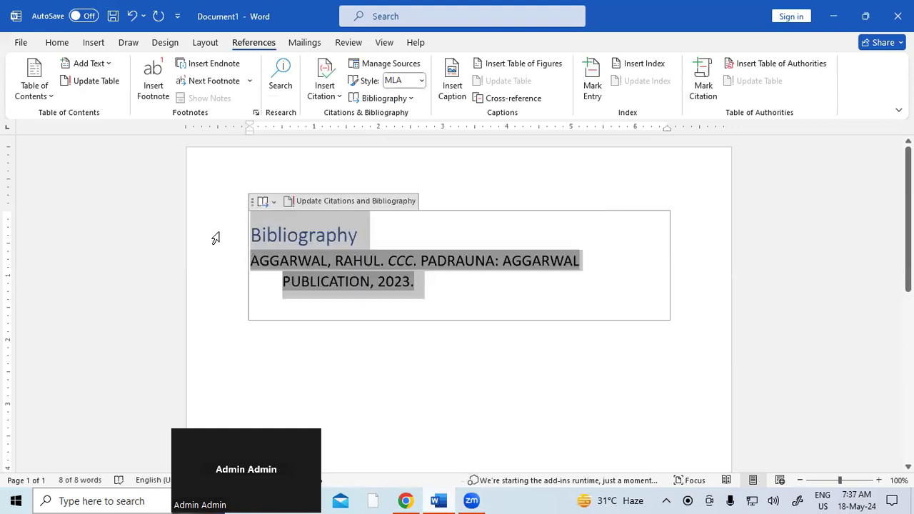
left_click(441, 366)
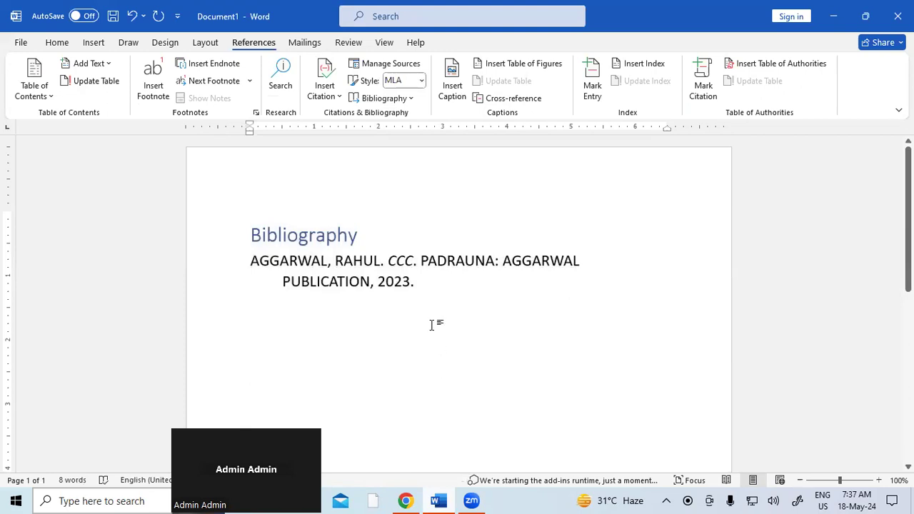
left_click_drag(426, 294, 262, 245)
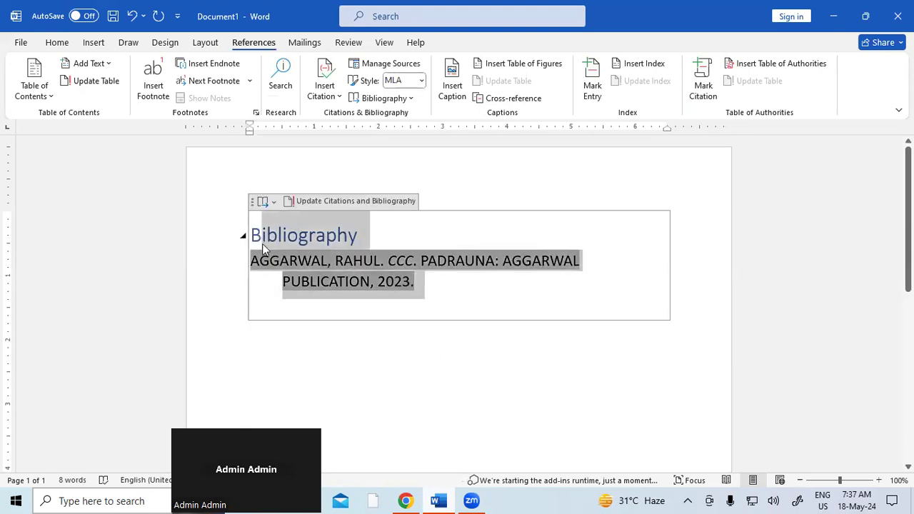
left_click(264, 336)
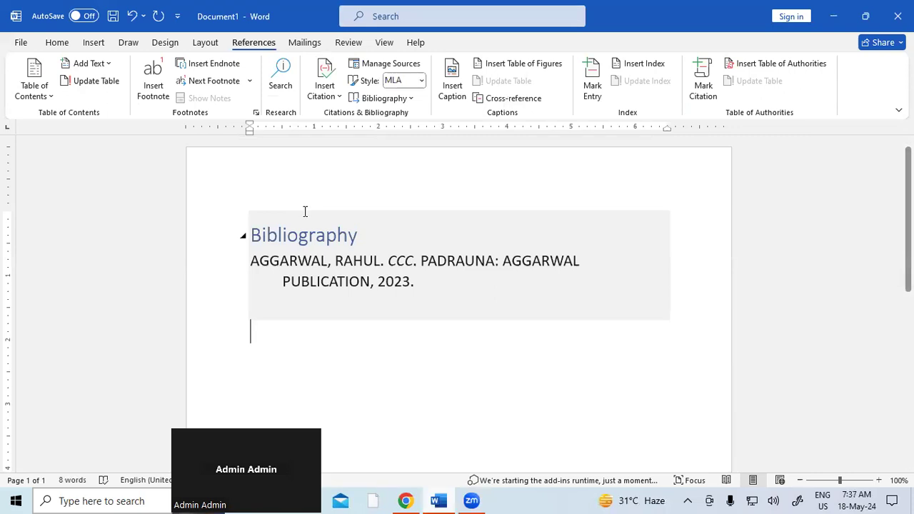
Step: Clear the document and generate sample paragraphs with =RAND()
key("ctrl+a")
key("Delete")
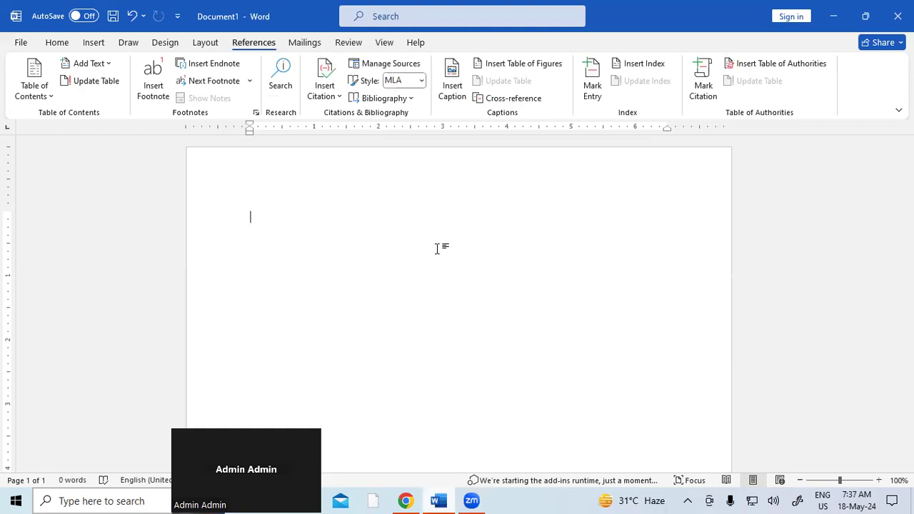
type("=RAND()")
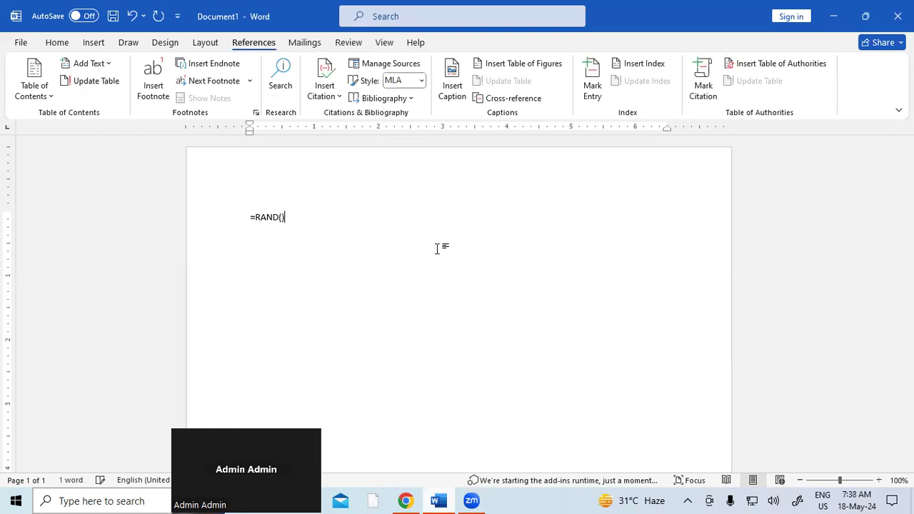
key("Return")
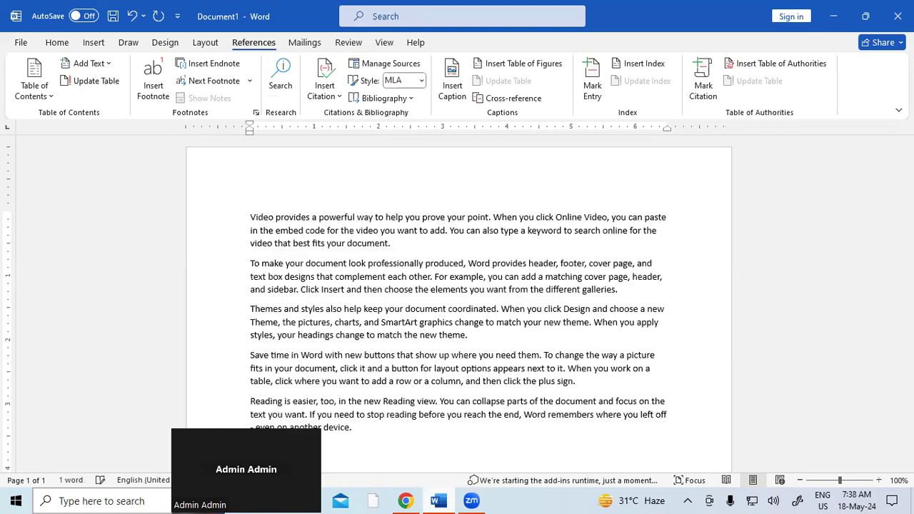
Step: Enlarge all the sample text two sizes and add blank lines after the first paragraph
key("ctrl+a")
key("ctrl+shift+period")
key("ctrl+shift+period")
key("ctrl+shift+period")
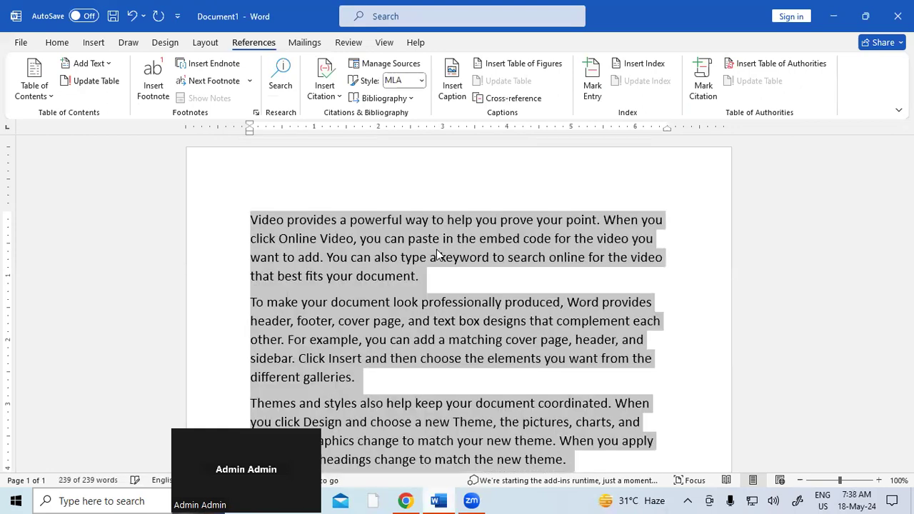
key("ctrl+shift+period")
left_click(617, 297)
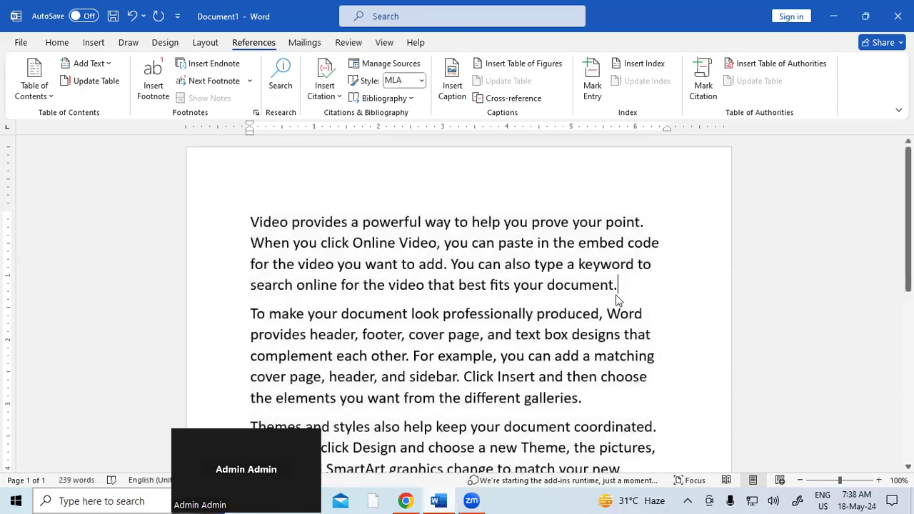
key("Return")
key("Return")
key("Return")
key("Return")
key("Return")
key("Return")
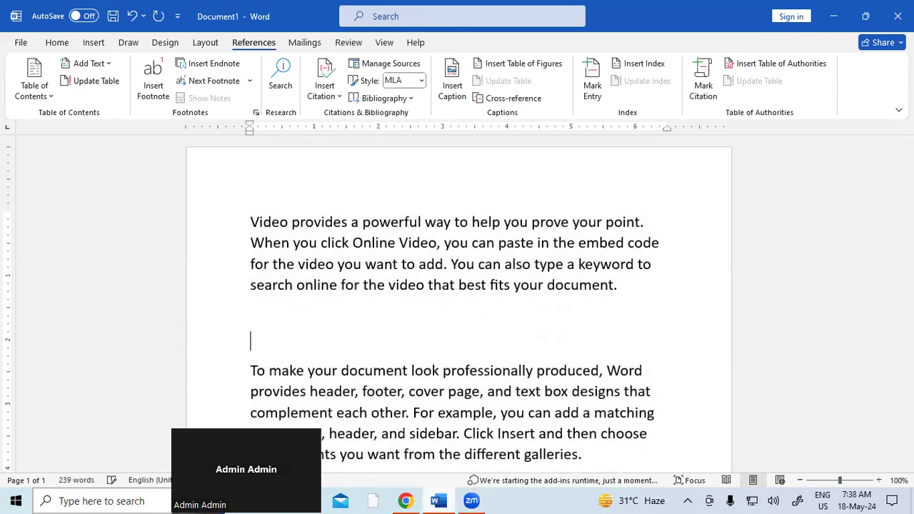
Step: Insert the stock photo of hands squeezing a paint tube on the blank line below the first paragraph
left_click(287, 316)
left_click(95, 44)
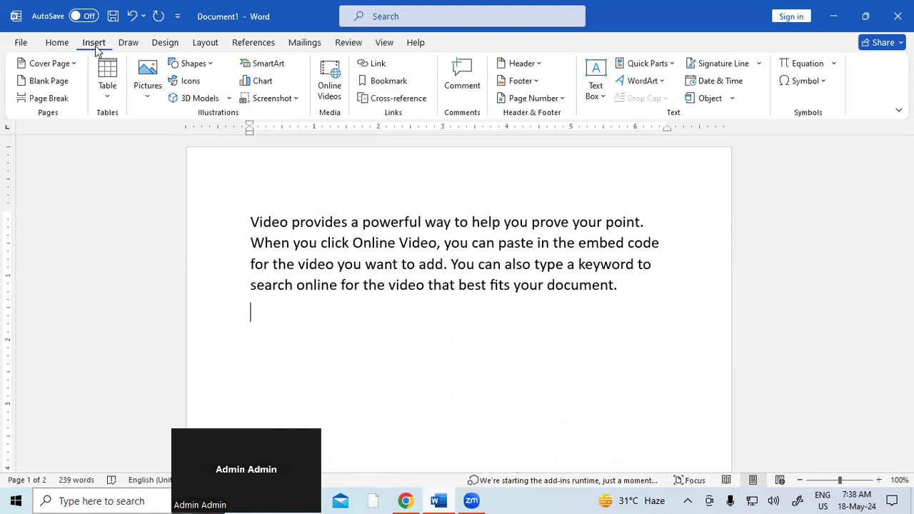
left_click(150, 99)
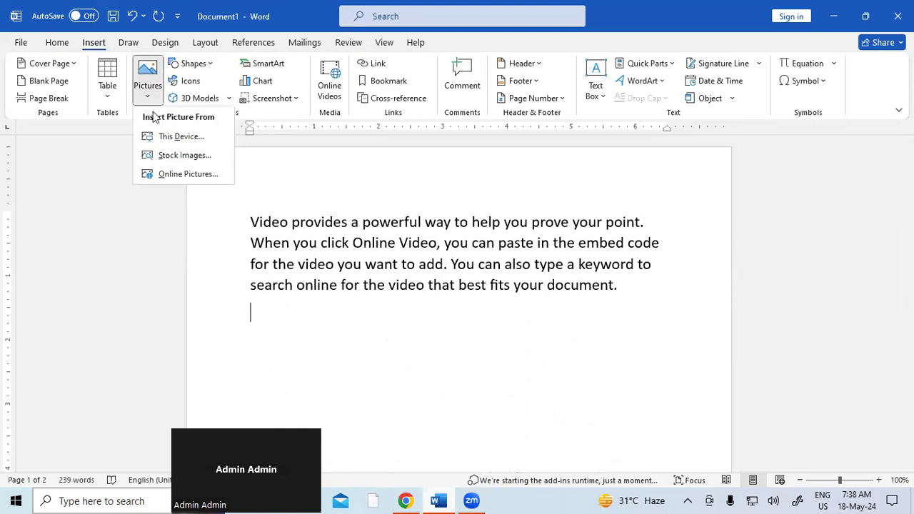
left_click(204, 160)
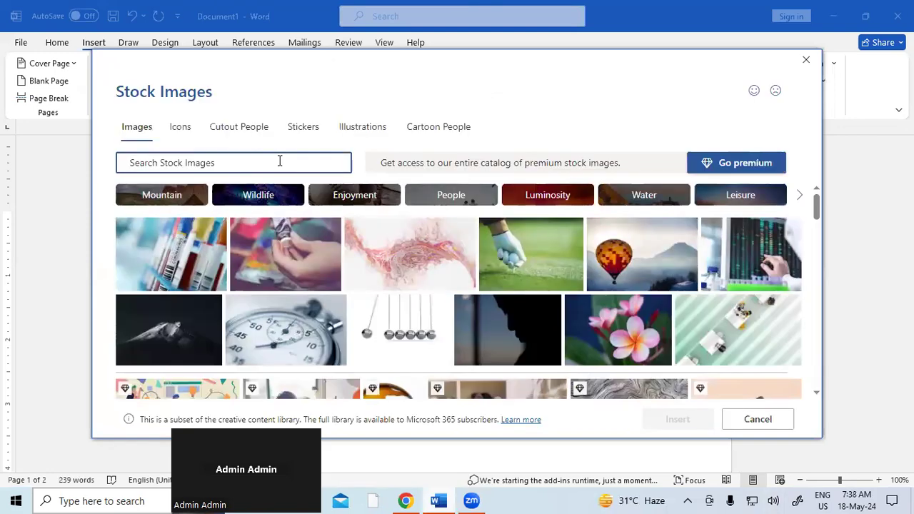
mouse_move(581, 342)
left_click(307, 260)
left_click(699, 421)
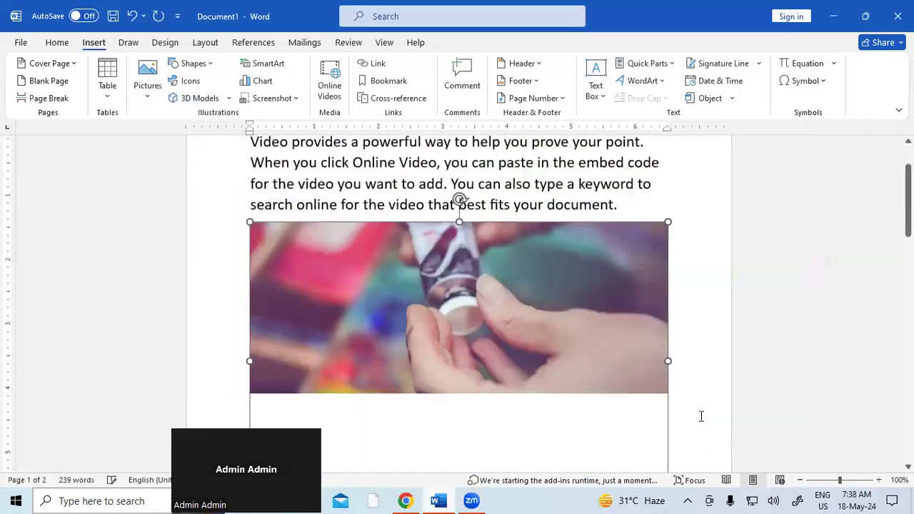
Step: Shrink the paint-tube photo to 1.89" by 2.83"
scroll(690, 357, "down", 2)
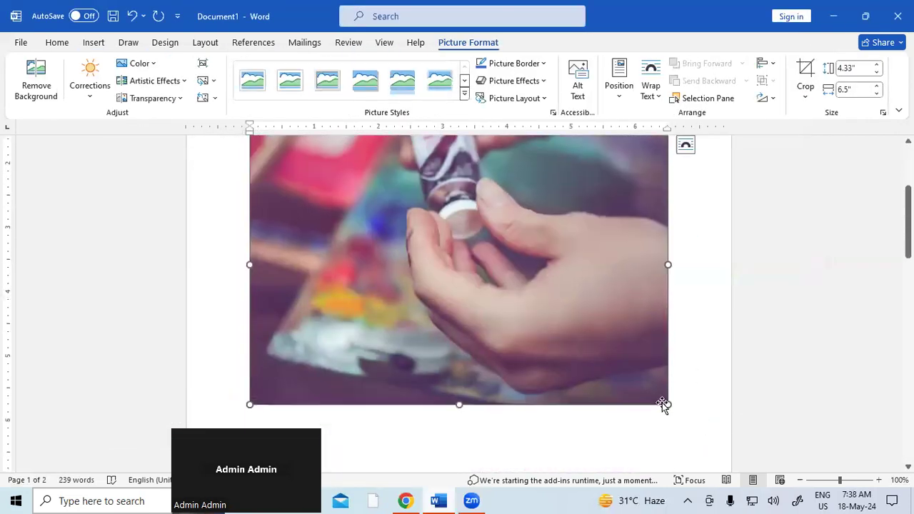
left_click_drag(668, 404, 337, 244)
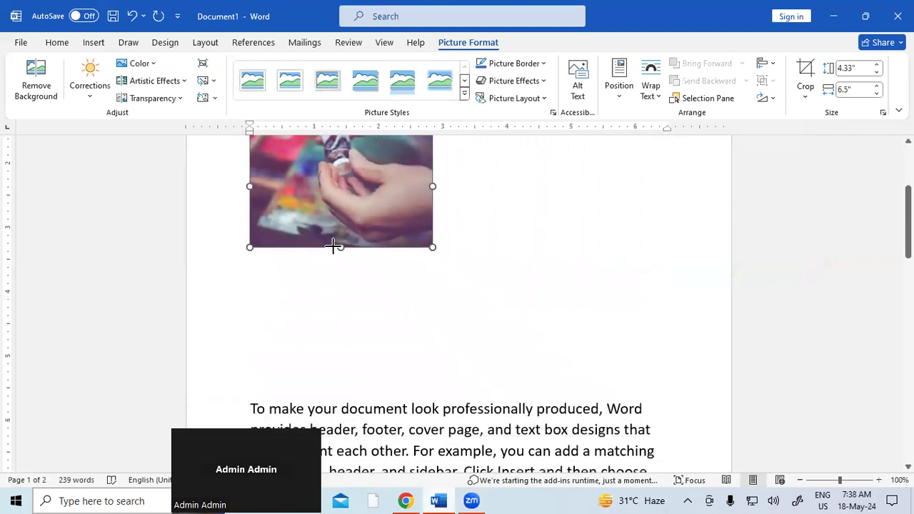
scroll(520, 281, "up", 2)
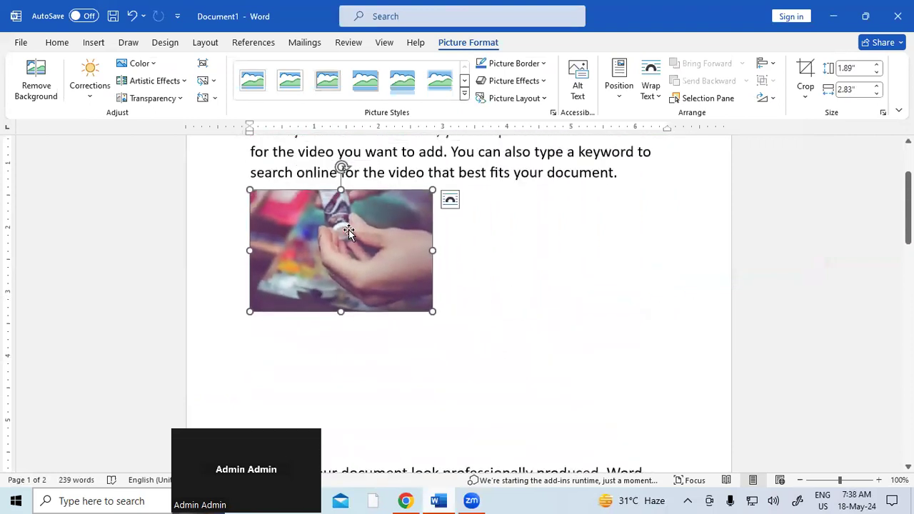
scroll(368, 254, "down", 3)
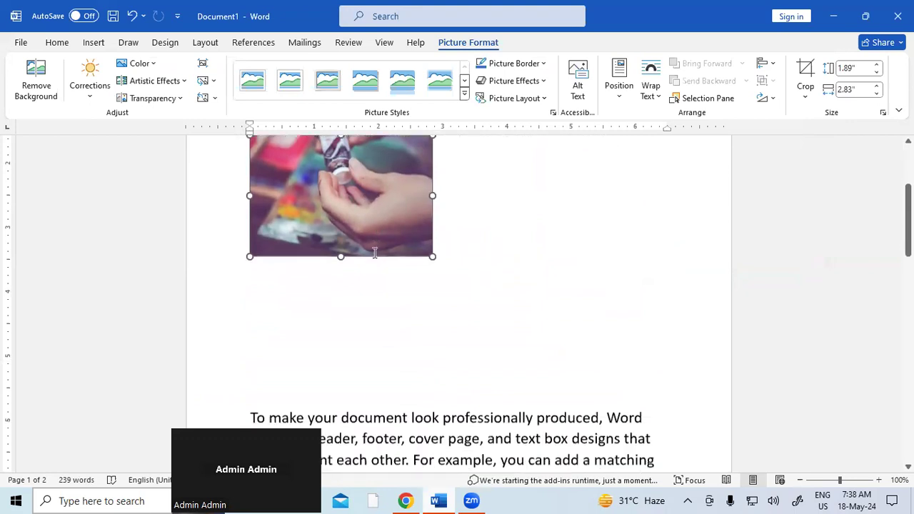
Step: Add blank lines below the paint-tube picture and after the word 'galleries.'
left_click(247, 333)
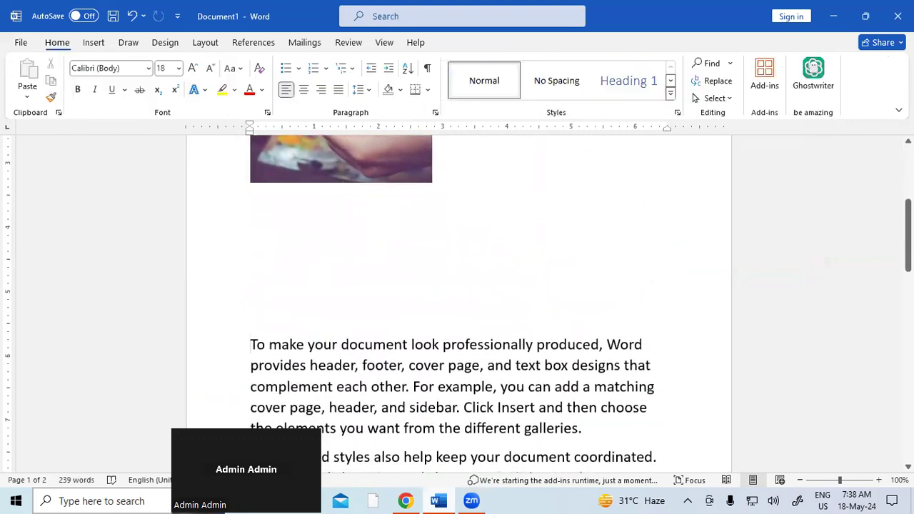
key("Return")
key("Return")
key("Return")
key("Return")
key("Return")
key("Return")
key("Return")
key("Return")
key("Return")
key("Return")
key("Return")
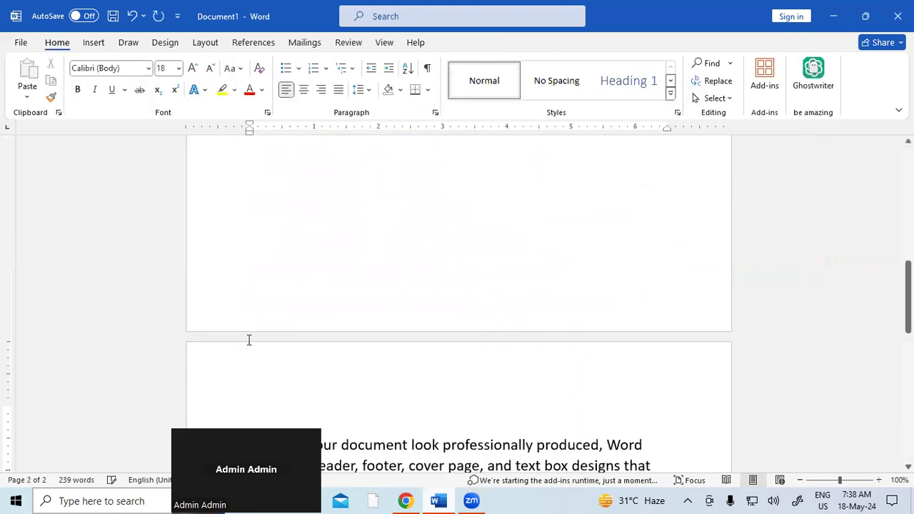
scroll(282, 345, "down", 5)
scroll(604, 207, "down", 2)
scroll(600, 200, "up", 1)
left_click(591, 219)
key("Return")
key("Return")
key("Return")
key("Return")
key("Return")
key("Return")
key("Return")
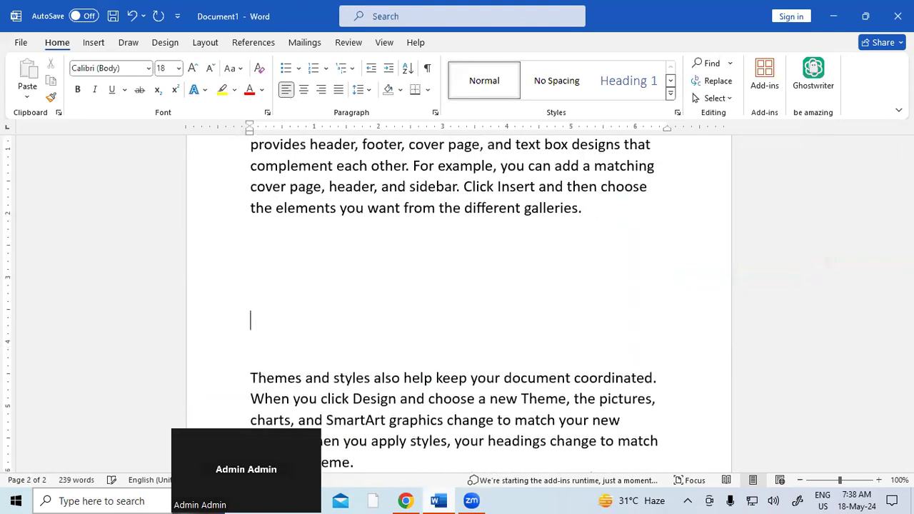
left_click(261, 244)
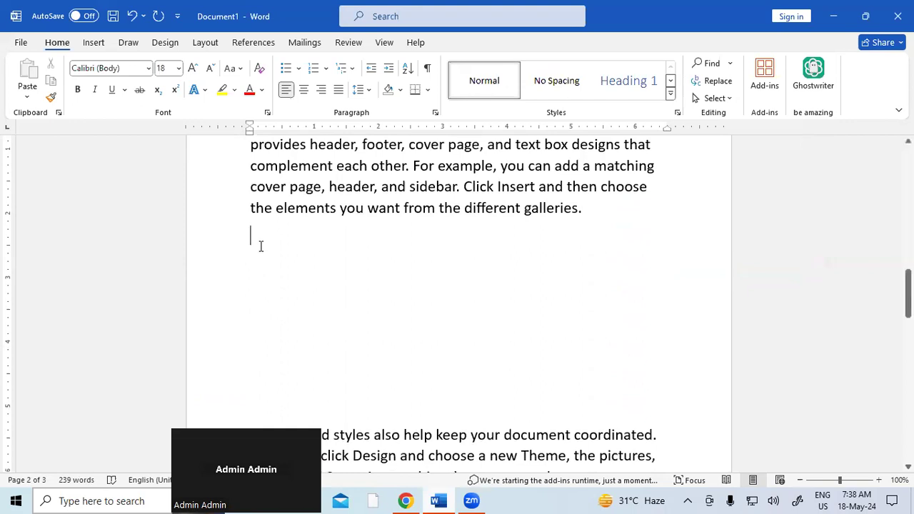
Step: Search online pictures for keyboard images and try inserting the dark keyboard photo, which fails to import
left_click(94, 42)
left_click(105, 91)
left_click(268, 215)
left_click(148, 89)
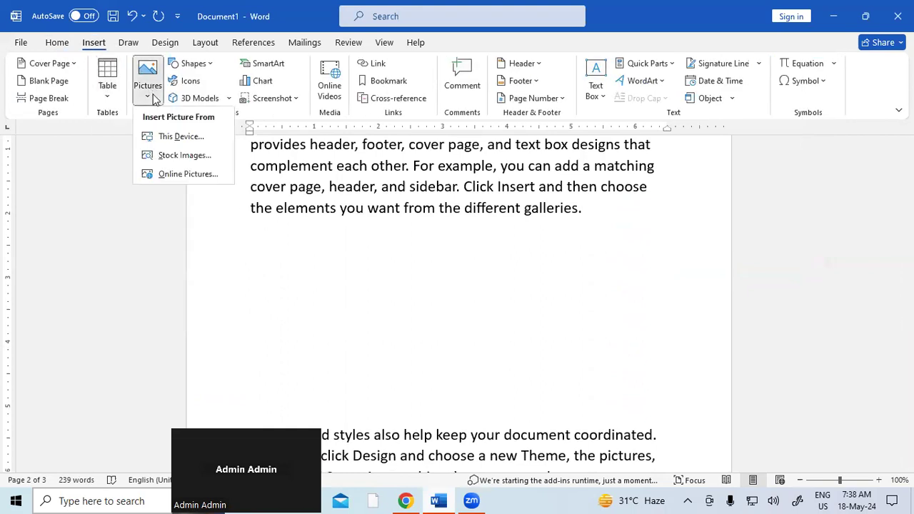
left_click(210, 176)
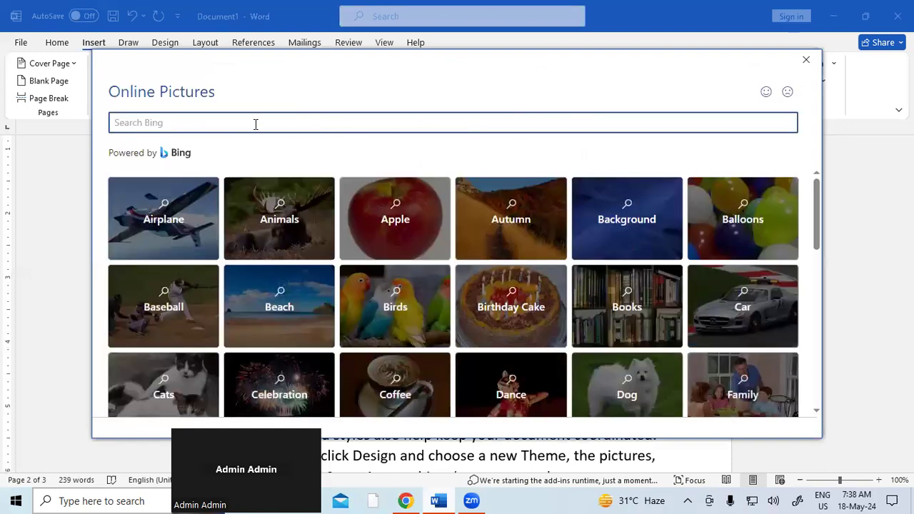
type("KEYBOARD IMAGE")
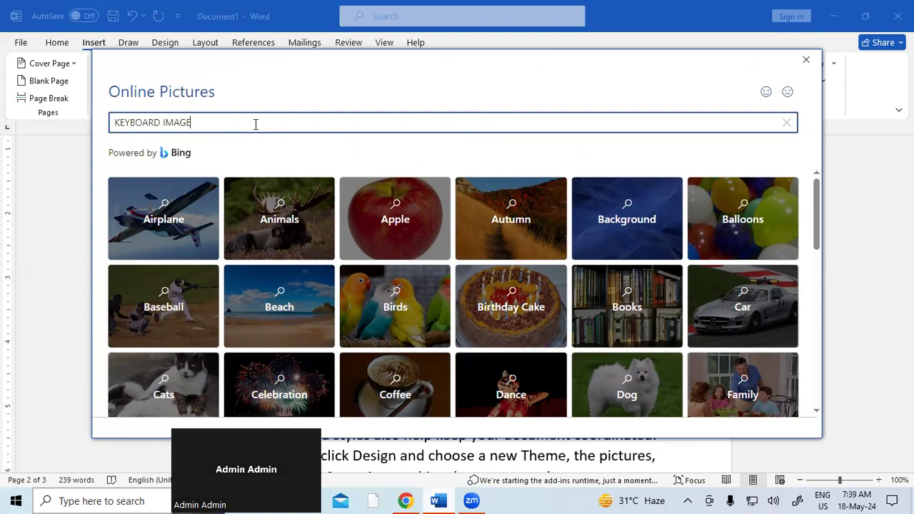
key("Return")
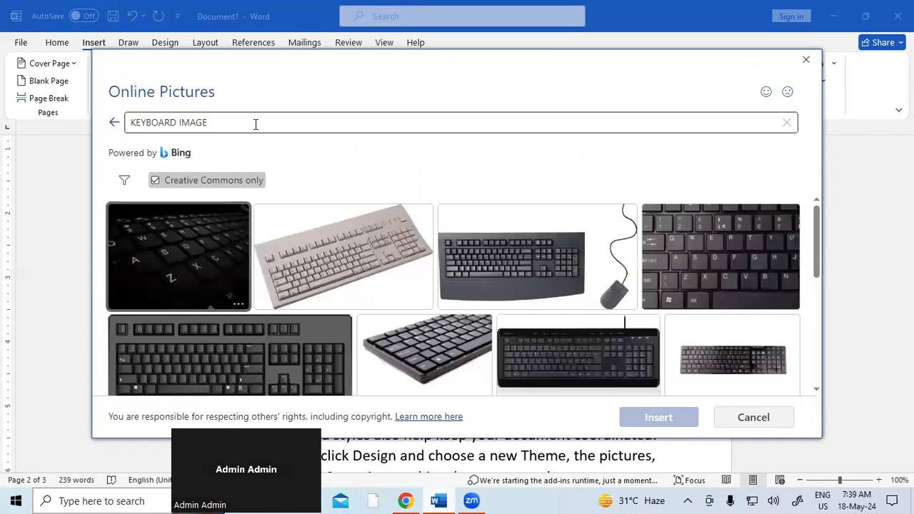
left_click(598, 346)
left_click(658, 418)
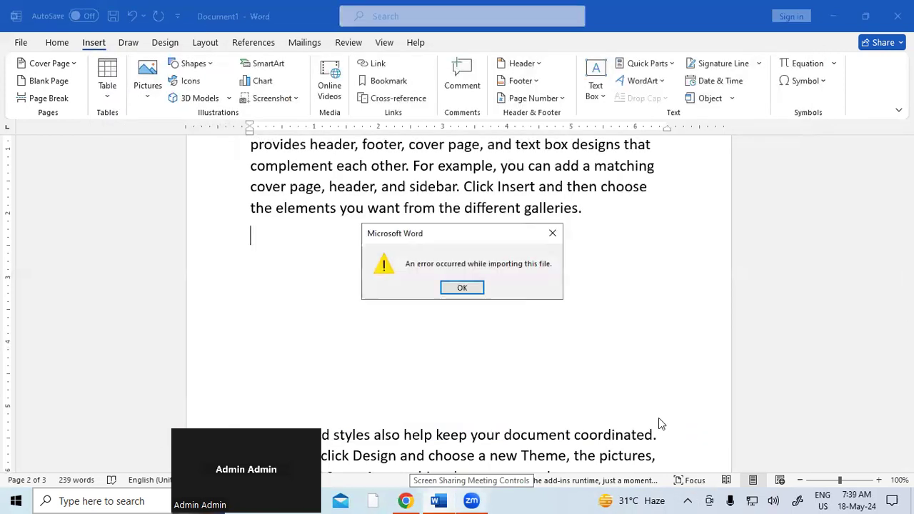
left_click(552, 233)
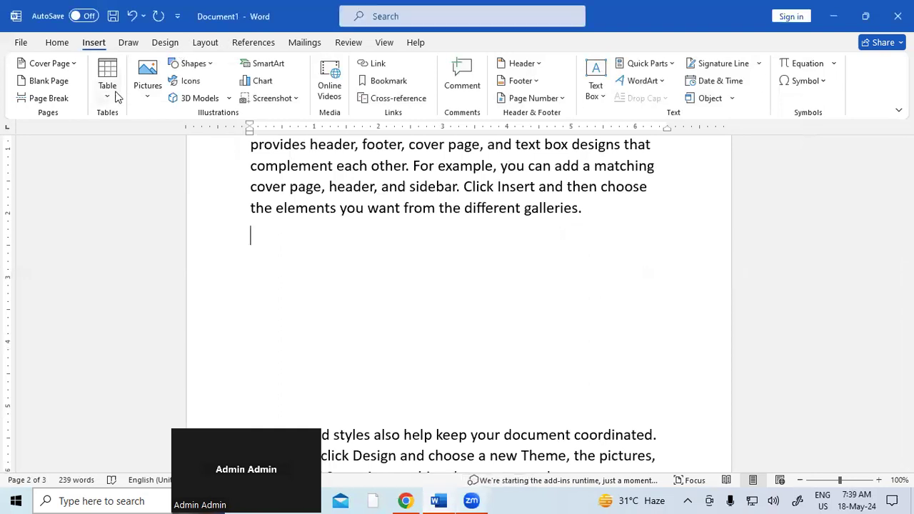
Step: Search online for keyboard images again and insert the full black keyboard photo
left_click(140, 94)
left_click(177, 177)
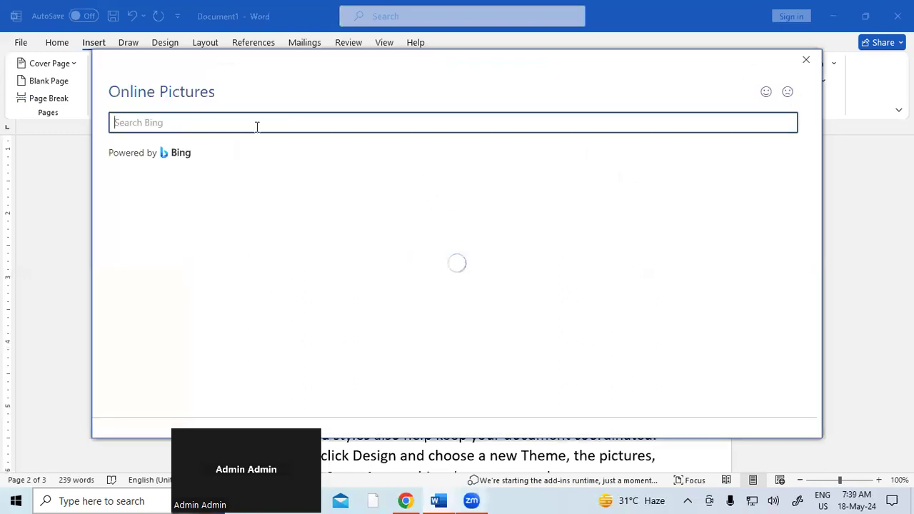
type("KEYBOARD IMAGE JPEG")
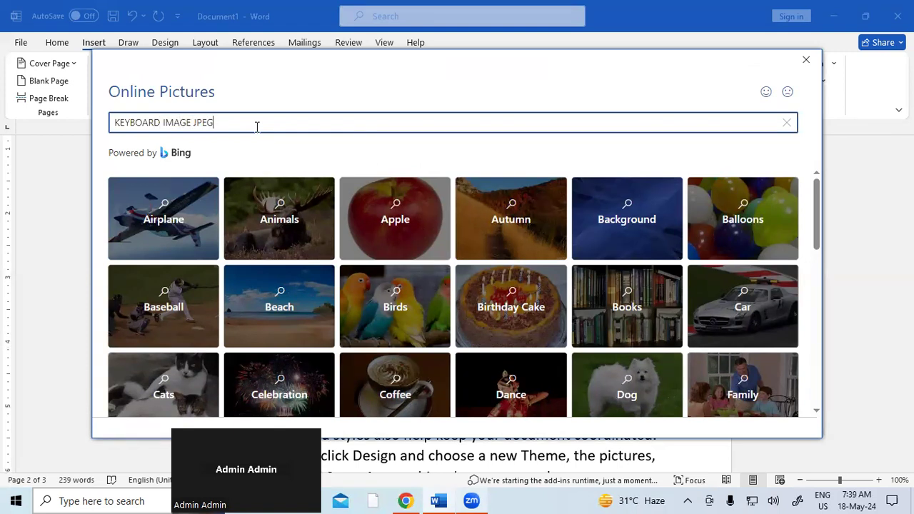
key("Return")
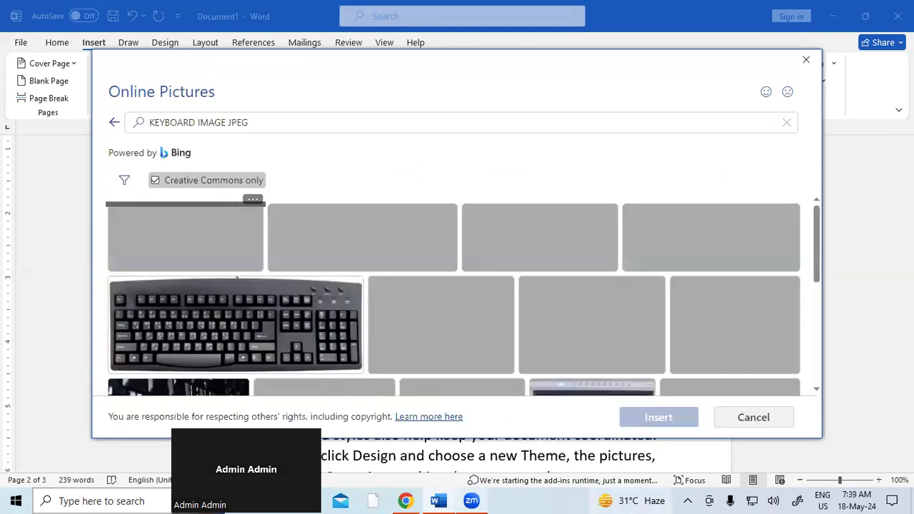
scroll(372, 291, "down", 1)
left_click(321, 300)
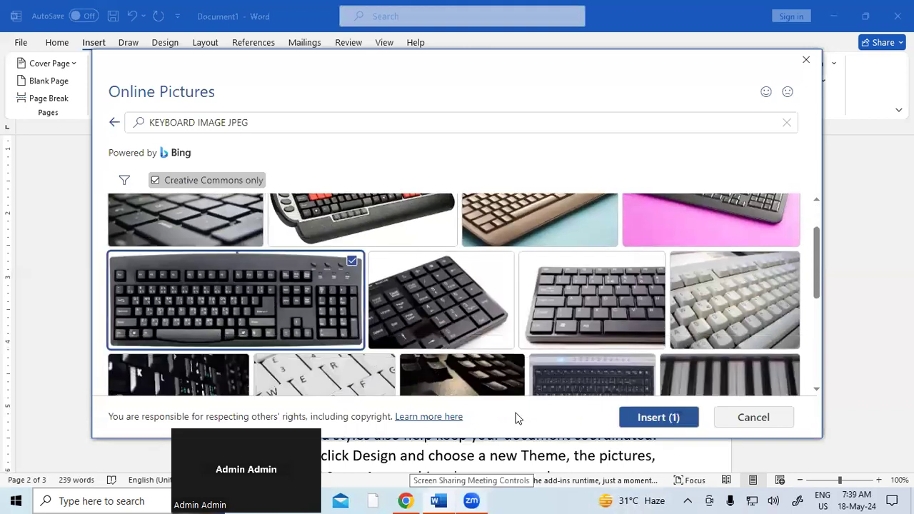
left_click(677, 417)
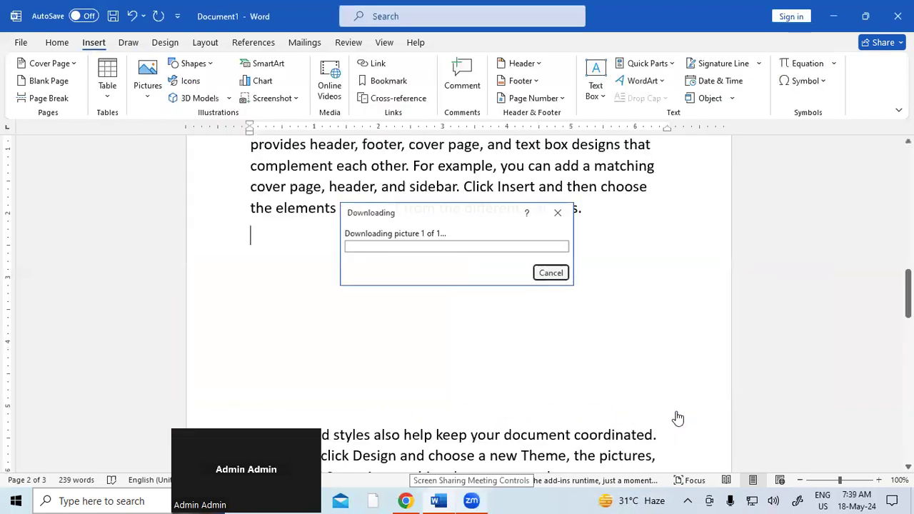
Step: Resize the keyboard photo to 1.38" by 3.44"
left_click_drag(674, 415, 459, 372)
left_click_drag(361, 379, 361, 318)
left_click(407, 343)
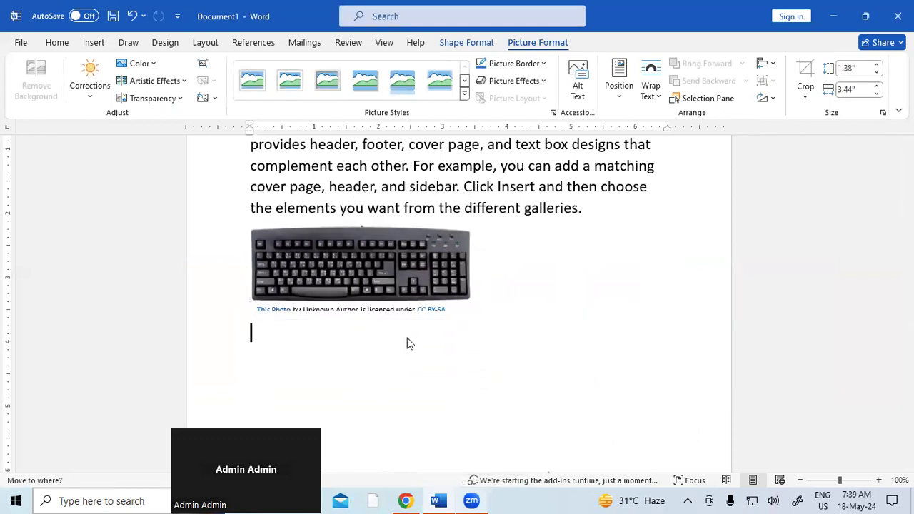
left_click(420, 294)
scroll(663, 367, "down", 5)
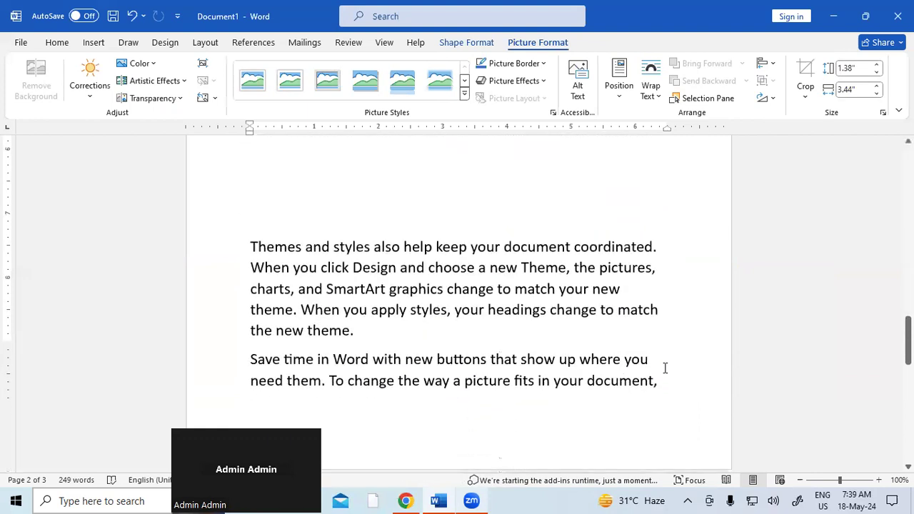
Step: Move the Themes and styles paragraph to page 3 and open empty lines after 'the new theme.'
scroll(664, 368, "down", 2)
left_click(252, 183)
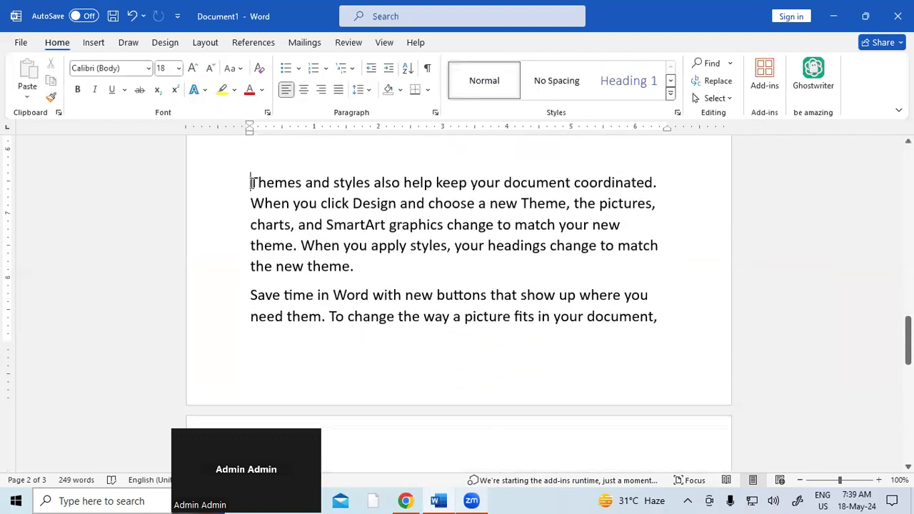
key("Return")
key("Return")
key("Return")
key("Return")
key("Return")
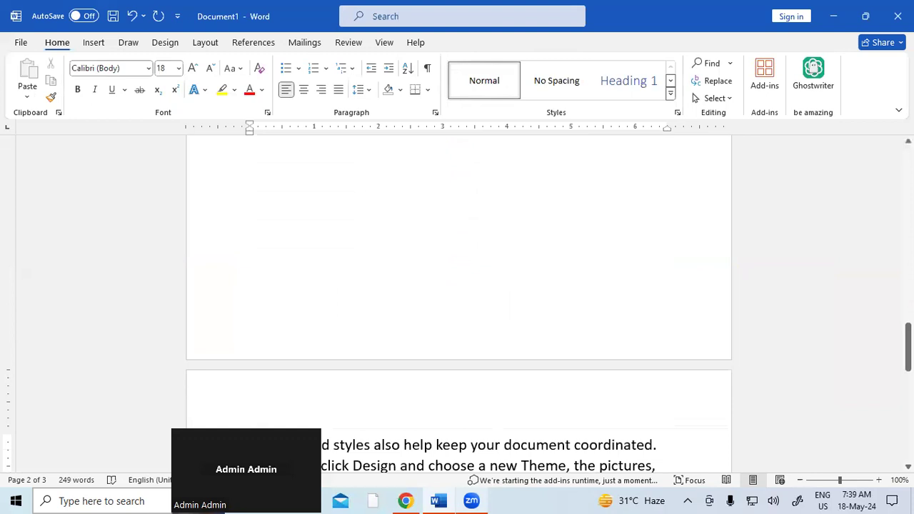
scroll(333, 288, "down", 10)
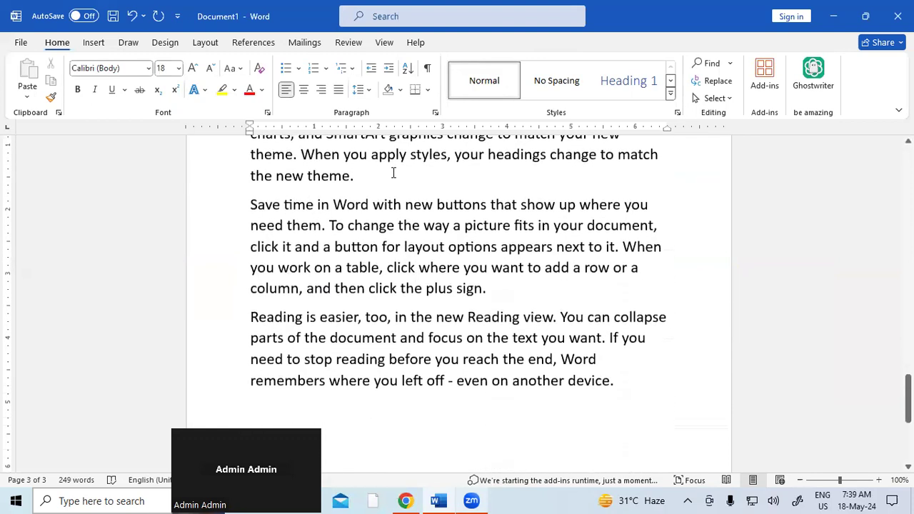
key("Return")
key("Return")
key("Return")
key("Return")
key("Return")
key("Return")
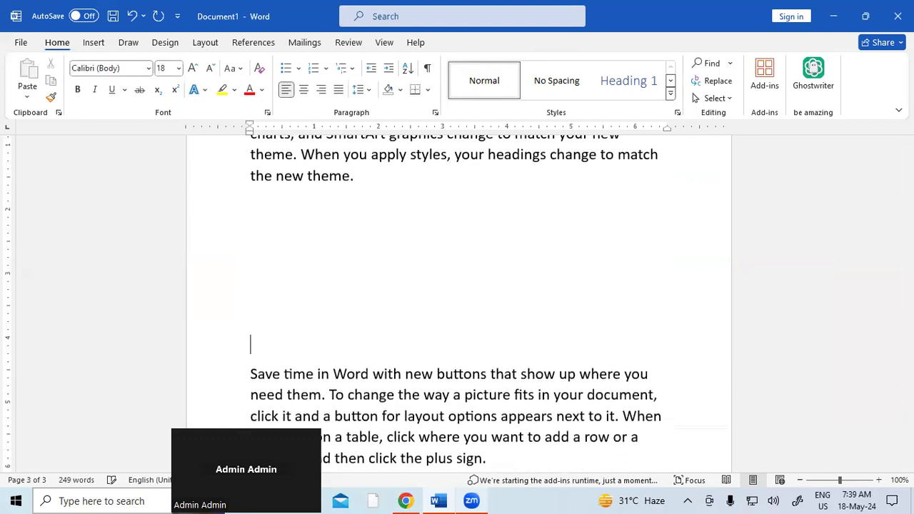
left_click(267, 203)
left_click(95, 43)
Step: Insert pexels-olly-874158 from the Downloads folder into the gap below 'the new theme.'
left_click(148, 84)
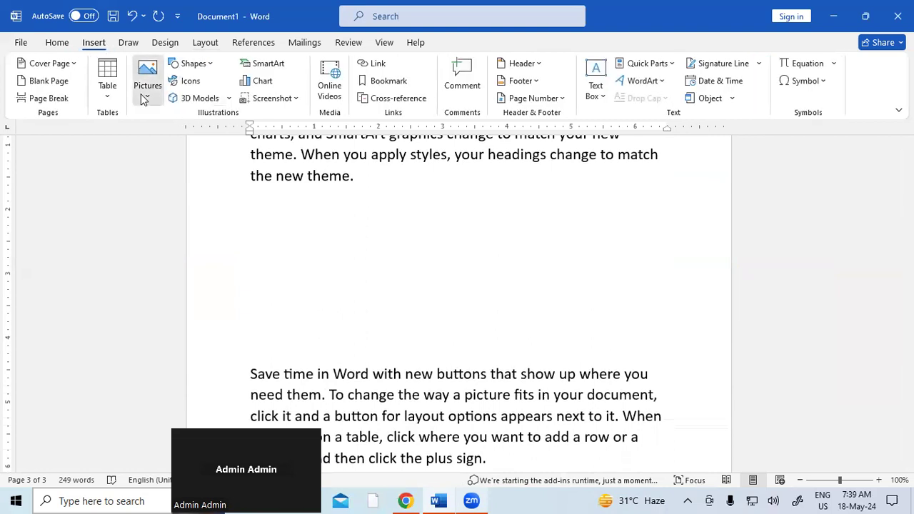
left_click(179, 136)
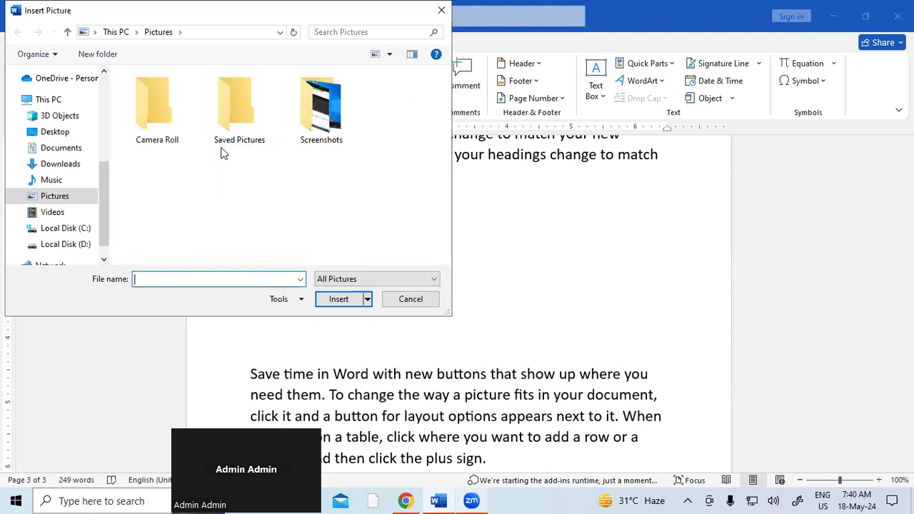
left_click(57, 182)
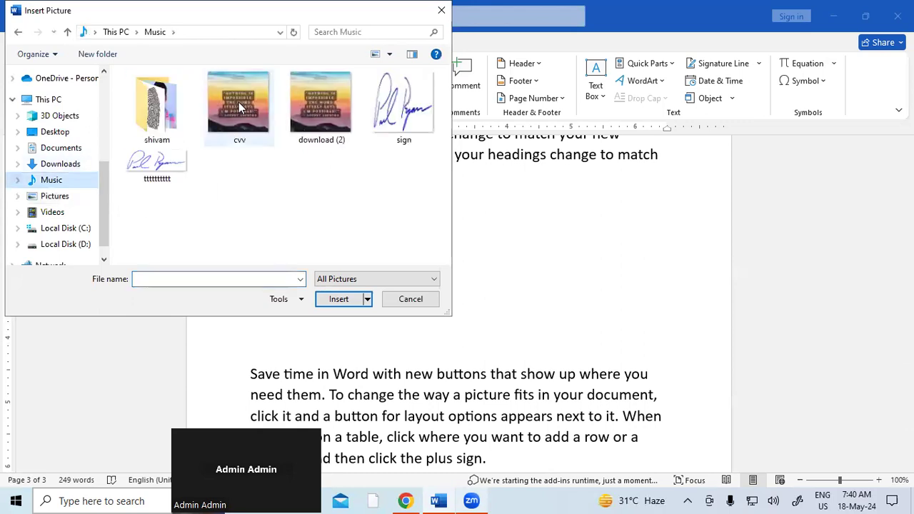
left_click(58, 169)
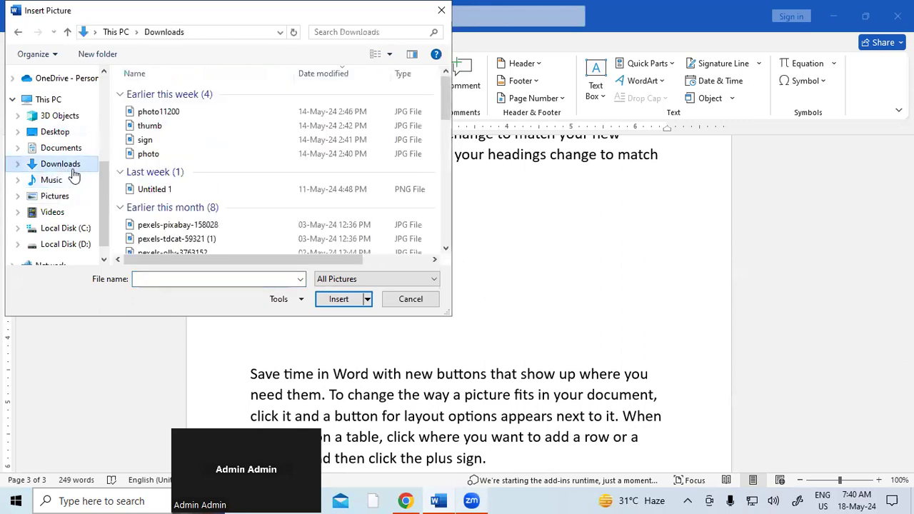
scroll(200, 209, "down", 10)
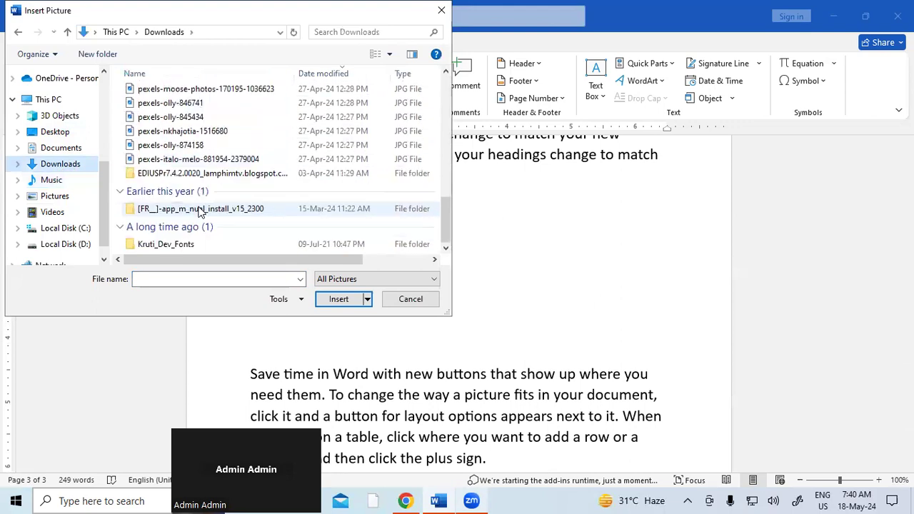
left_click(170, 145)
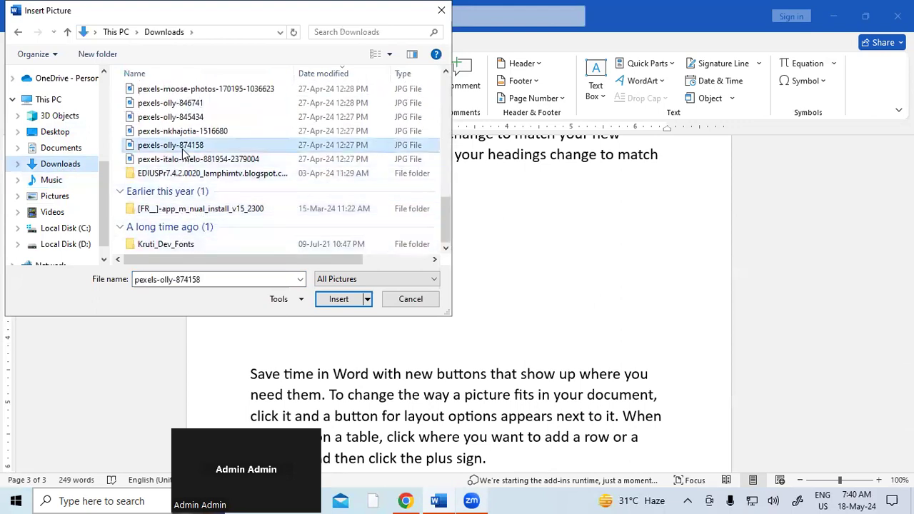
left_click(339, 300)
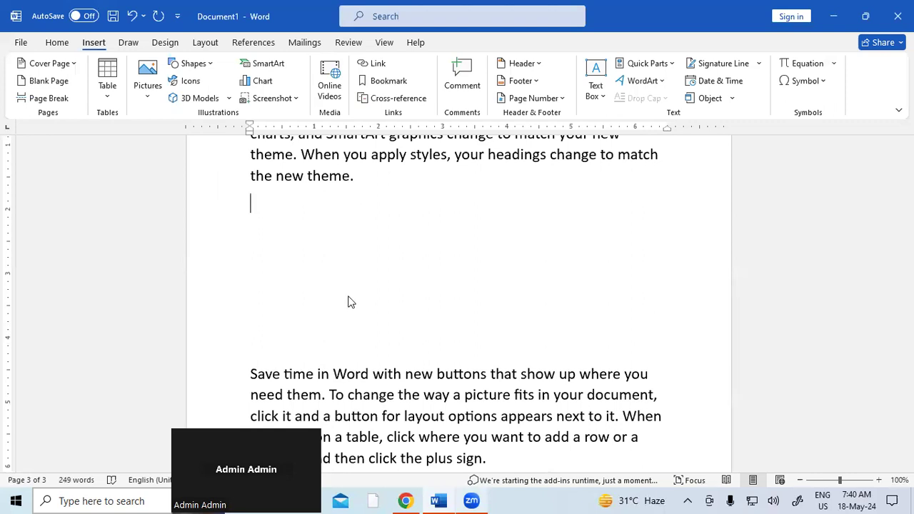
left_click(147, 98)
Step: Shrink the man-in-glasses photo to 3.48" by 5.22"
scroll(415, 313, "down", 1)
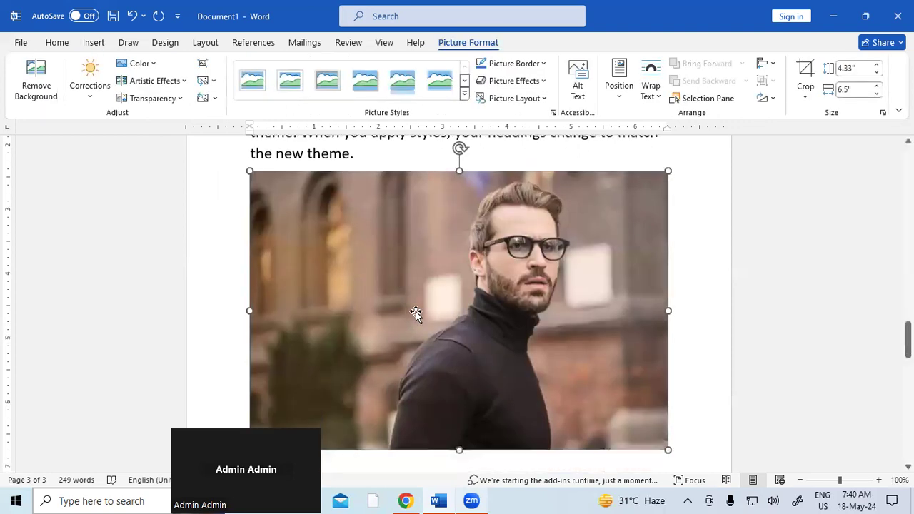
scroll(415, 311, "down", 6)
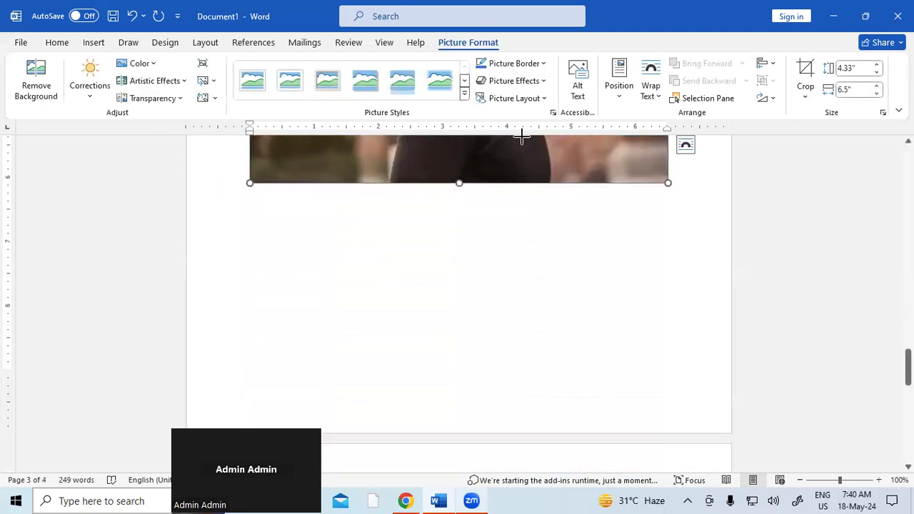
left_click_drag(521, 136, 322, 148)
Step: Select the paint-tube image on page 1 and show the References tools
scroll(502, 320, "up", 5)
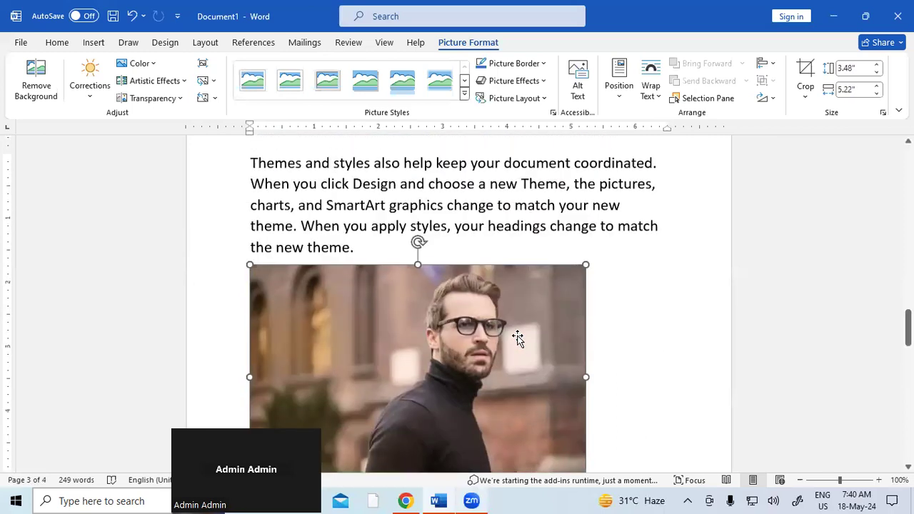
scroll(518, 338, "up", 8)
scroll(518, 336, "up", 10)
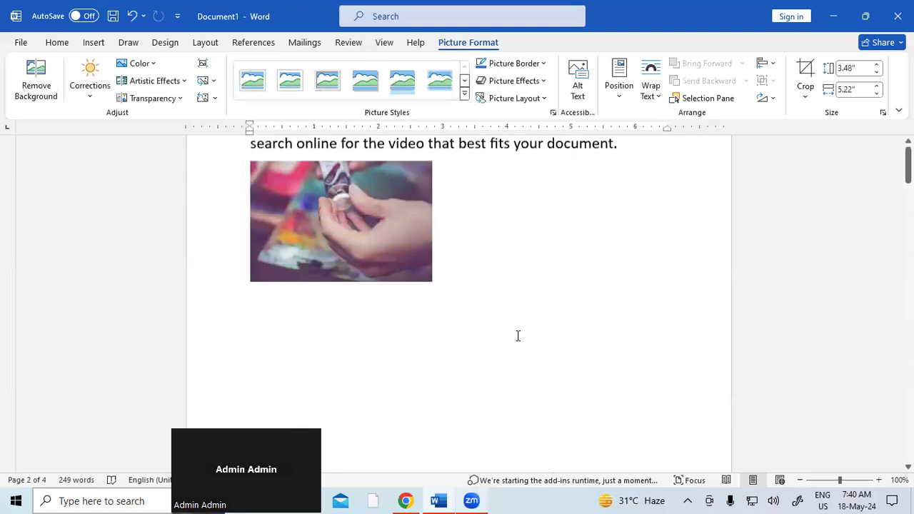
scroll(517, 336, "up", 3)
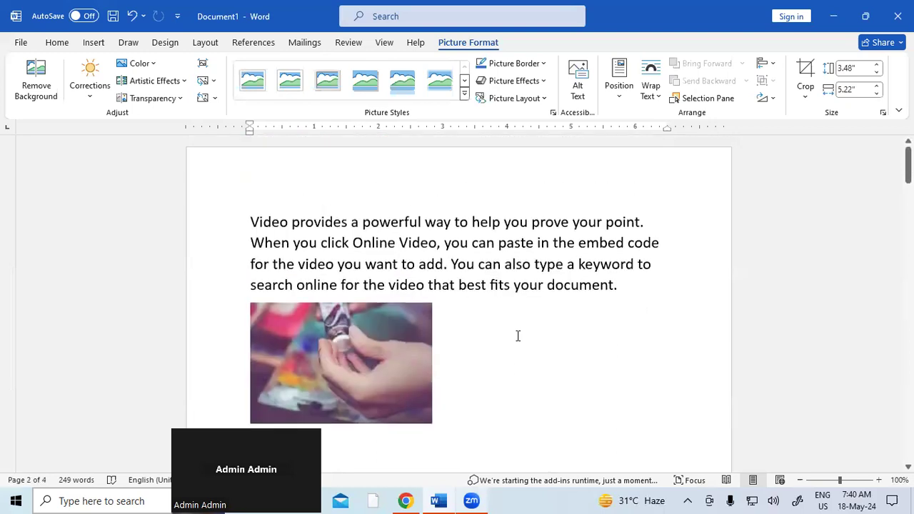
left_click(401, 328)
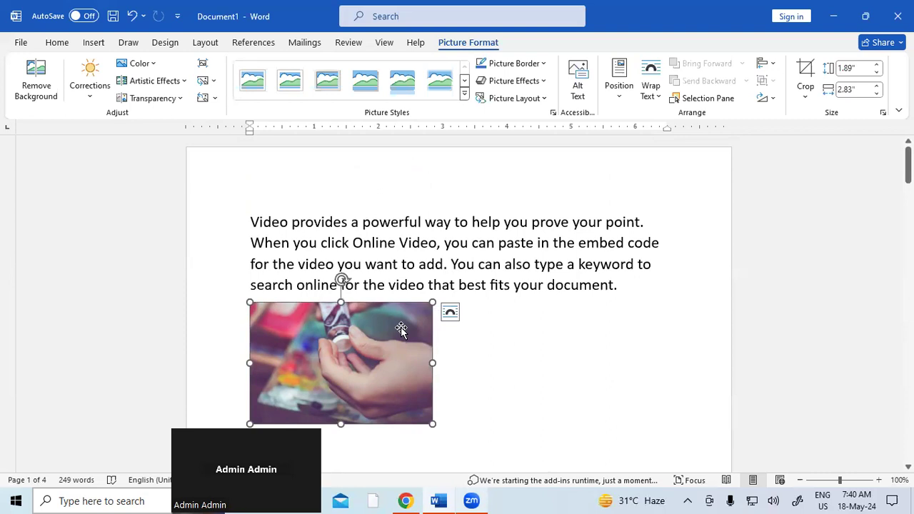
left_click(263, 45)
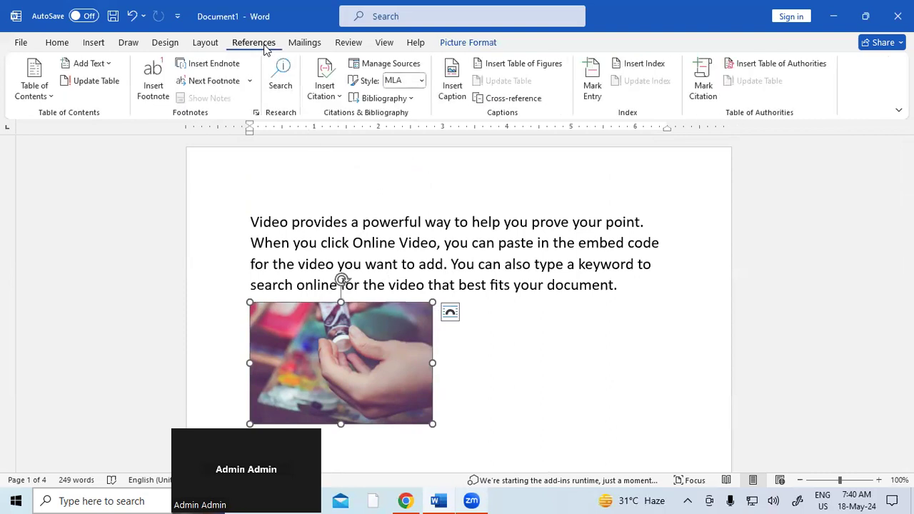
Step: Caption the paint-tube image 'PICTURE 1' below it, using a new PICTURE label
left_click(451, 89)
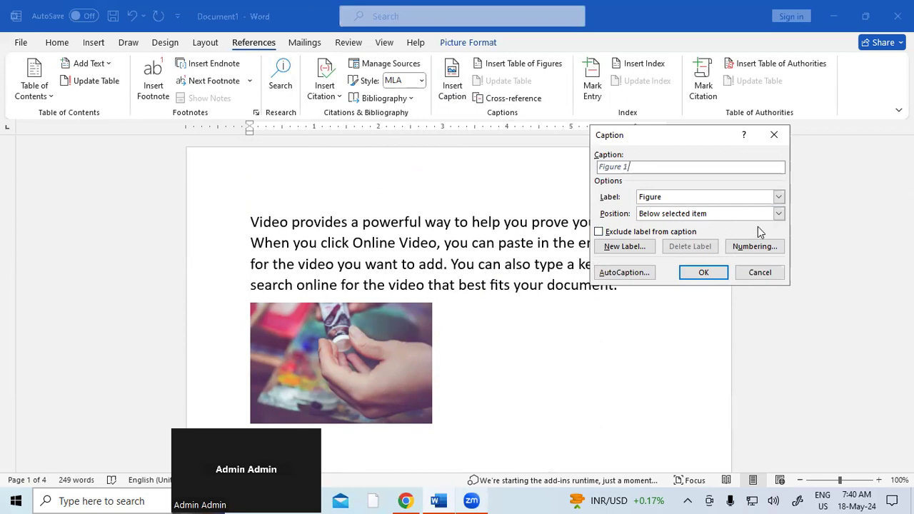
left_click(779, 214)
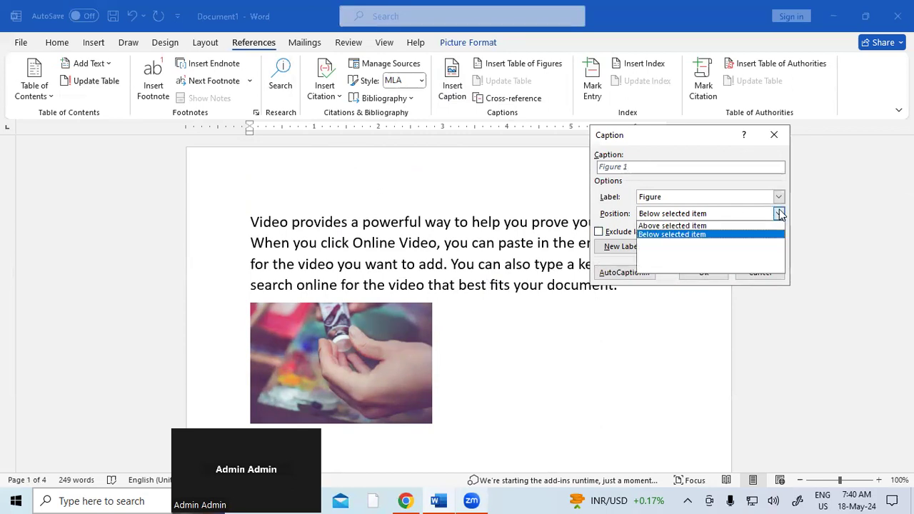
left_click(679, 235)
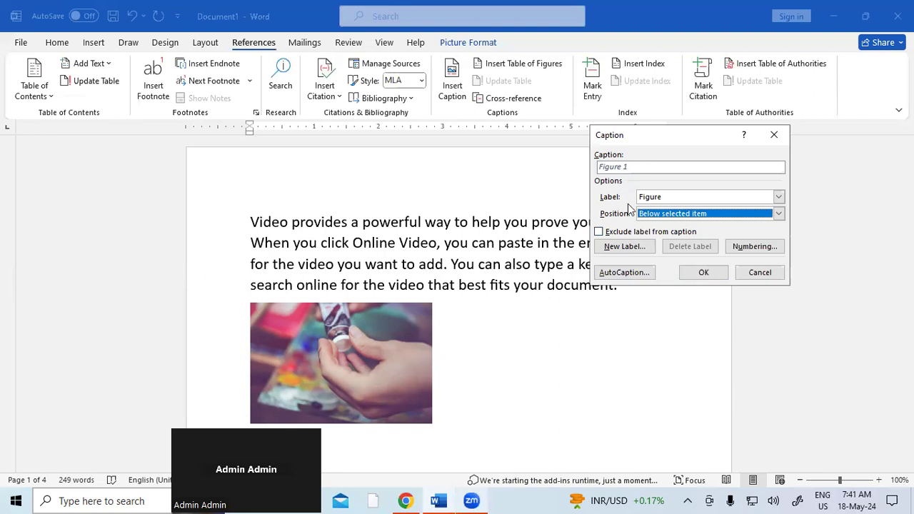
left_click(623, 246)
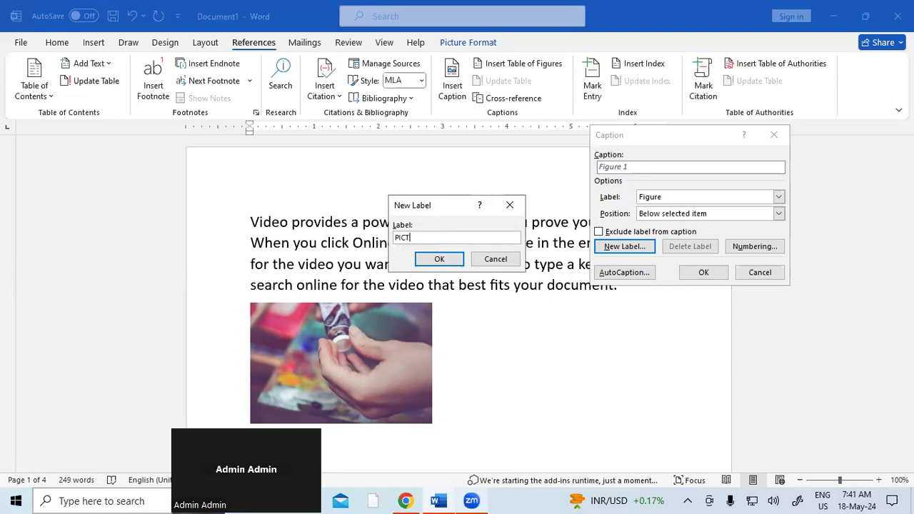
left_click(449, 261)
left_click(699, 276)
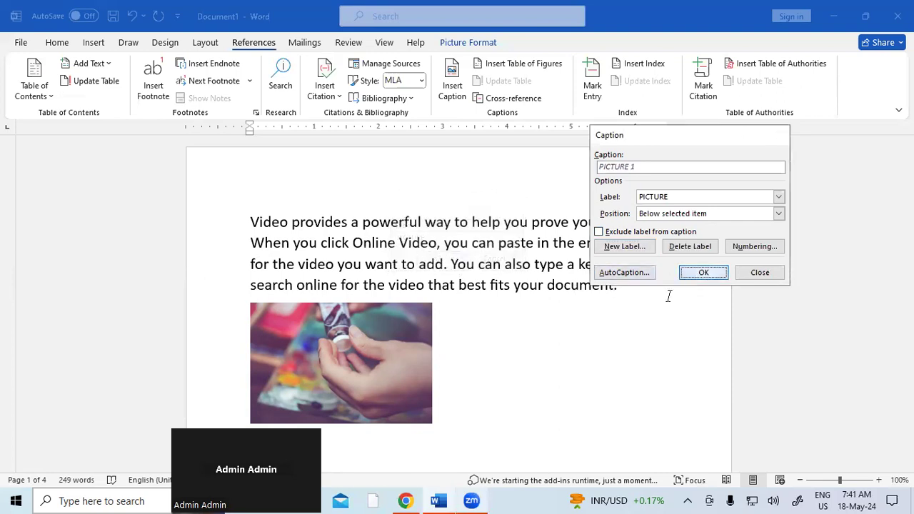
scroll(428, 350, "down", 3)
Step: Select the PICTURE 1 caption, enlarge its font, and turn off italic
triple_click(292, 310)
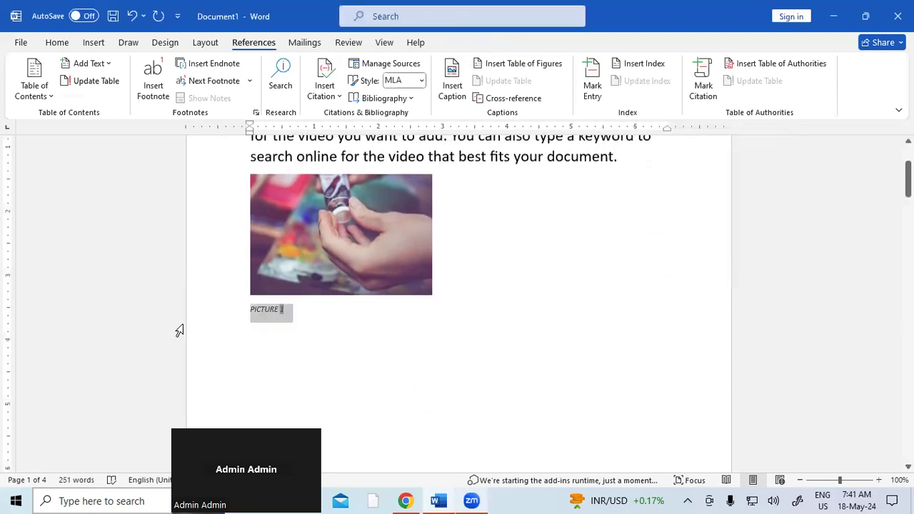
key("ctrl+shift+period")
key("ctrl+shift+period")
key("ctrl+shift+period")
key("ctrl+shift+period")
key("ctrl+shift+period")
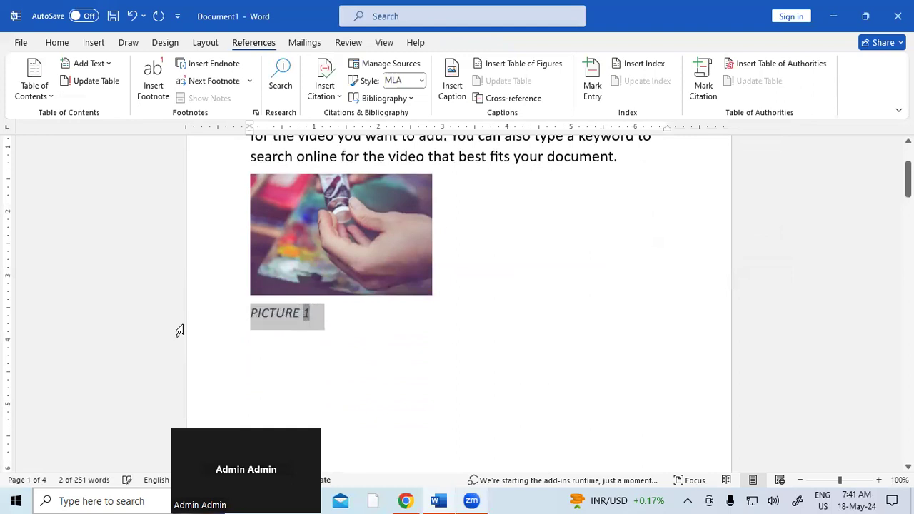
key("ctrl+i")
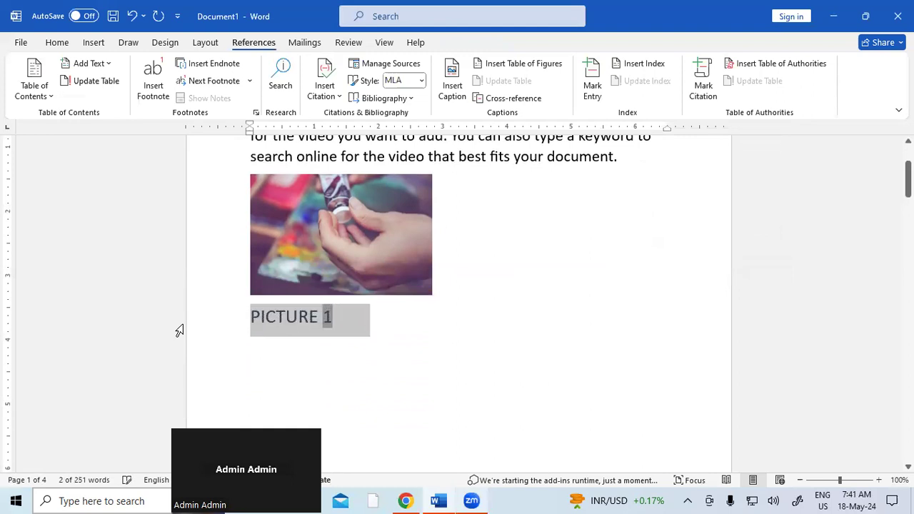
scroll(310, 354, "down", 6)
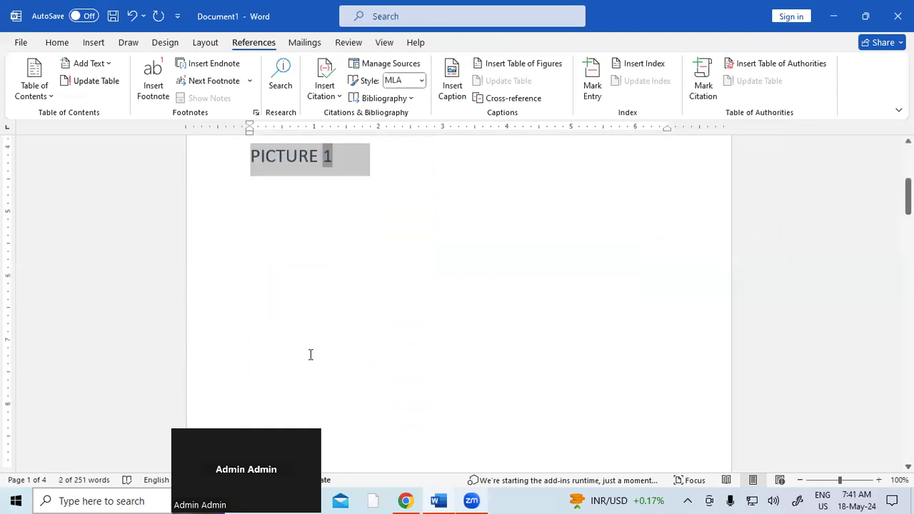
scroll(310, 352, "down", 5)
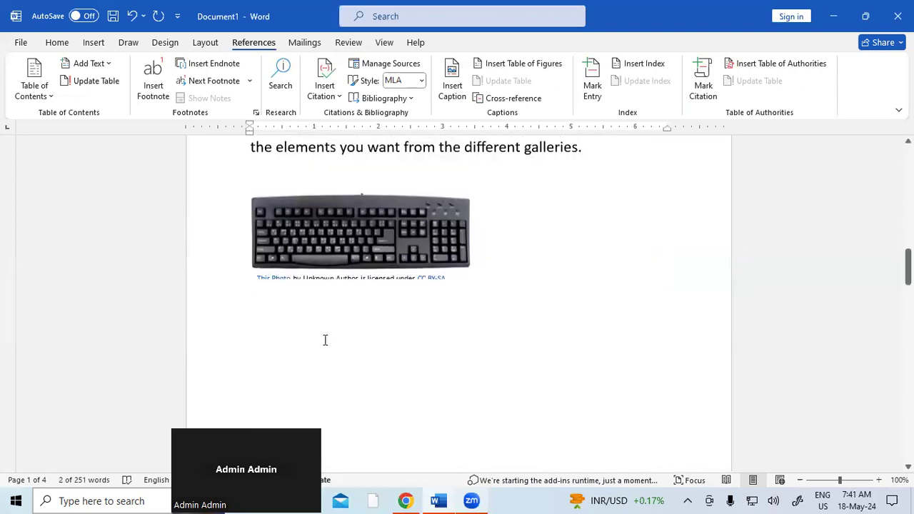
Step: Add a PICTURE 2 caption below the keyboard picture
left_click(397, 239)
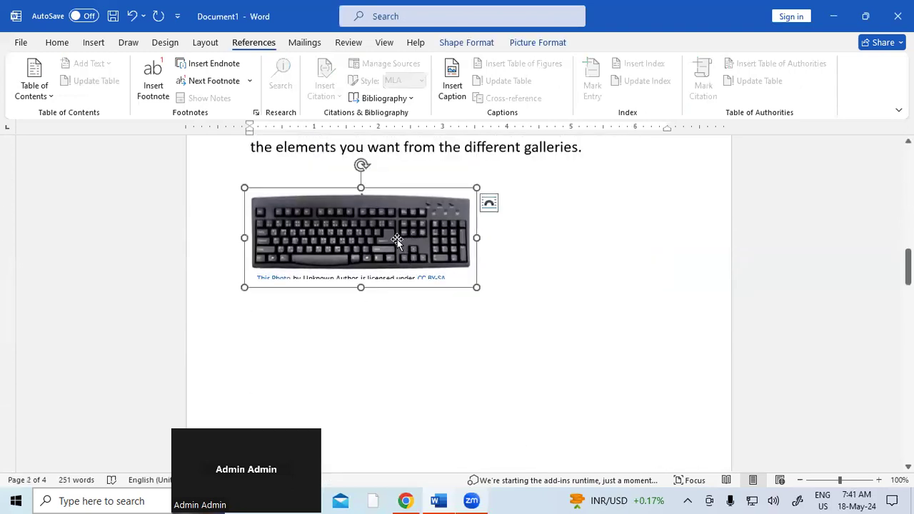
left_click(452, 87)
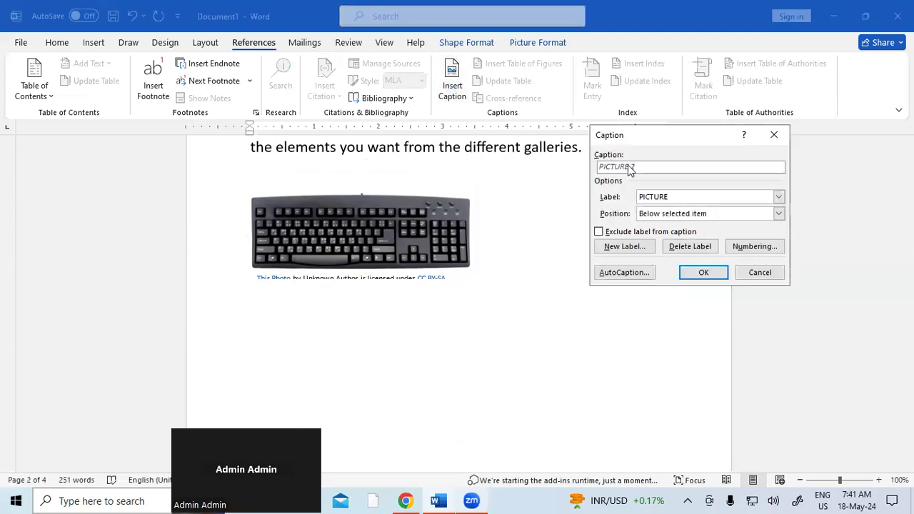
left_click(723, 275)
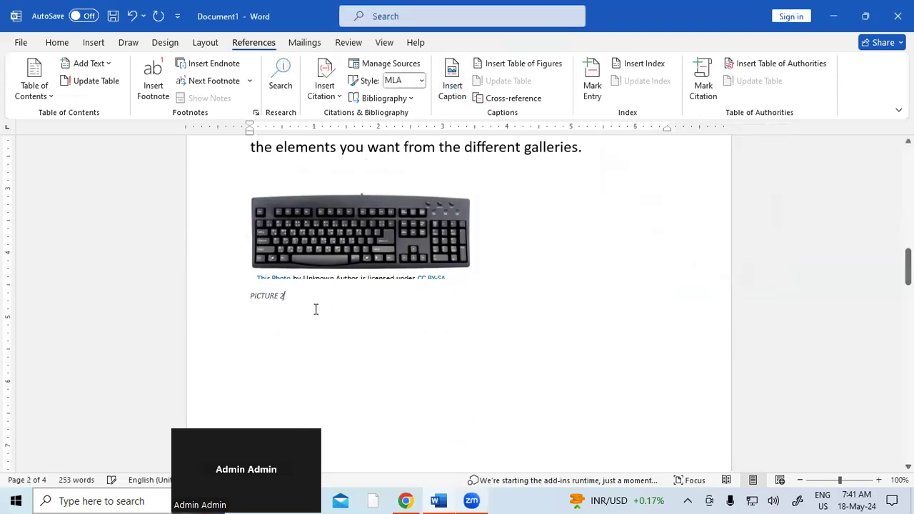
Step: Enlarge the PICTURE 2 caption text and remove its italics
left_click(229, 298)
key("ctrl+shift+period")
key("ctrl+shift+period")
key("ctrl+shift+period")
key("ctrl+shift+period")
key("ctrl+shift+period")
key("ctrl+shift+period")
key("ctrl+shift+period")
key("ctrl+shift+period")
key("ctrl+i")
scroll(416, 314, "down", 10)
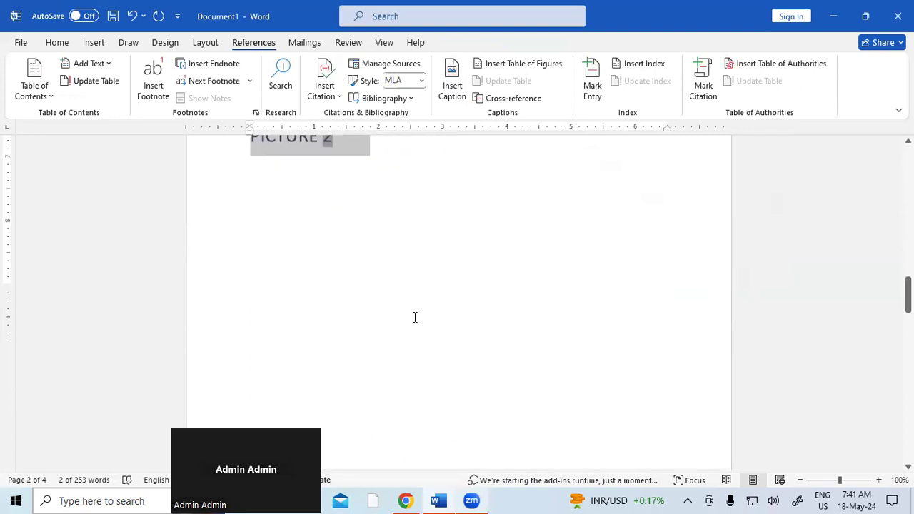
scroll(416, 317, "down", 3)
Step: Caption the man's photo PICTURE 3, enlarged to 24 pt and not italic
scroll(429, 300, "up", 2)
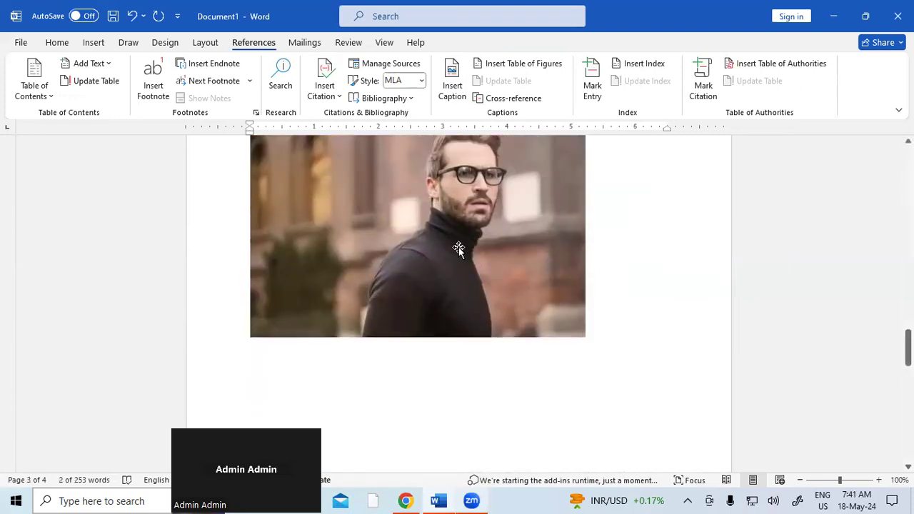
left_click(458, 247)
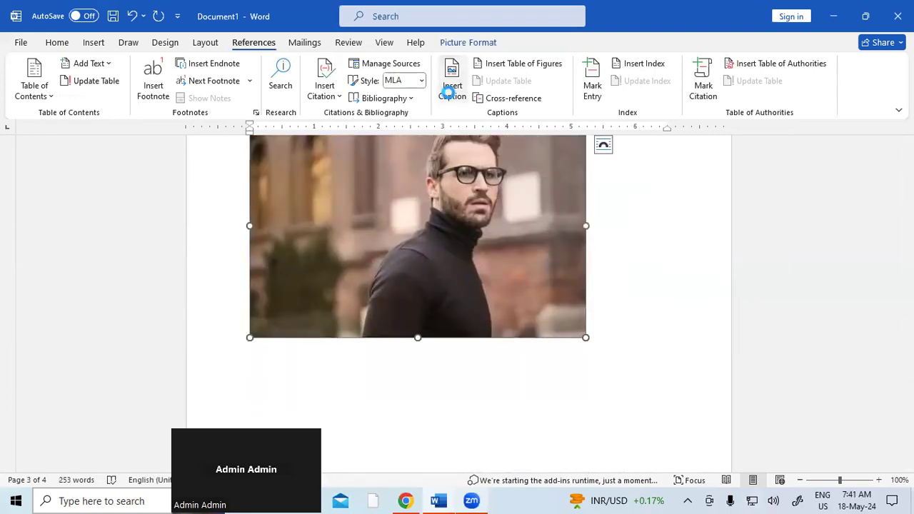
left_click(451, 82)
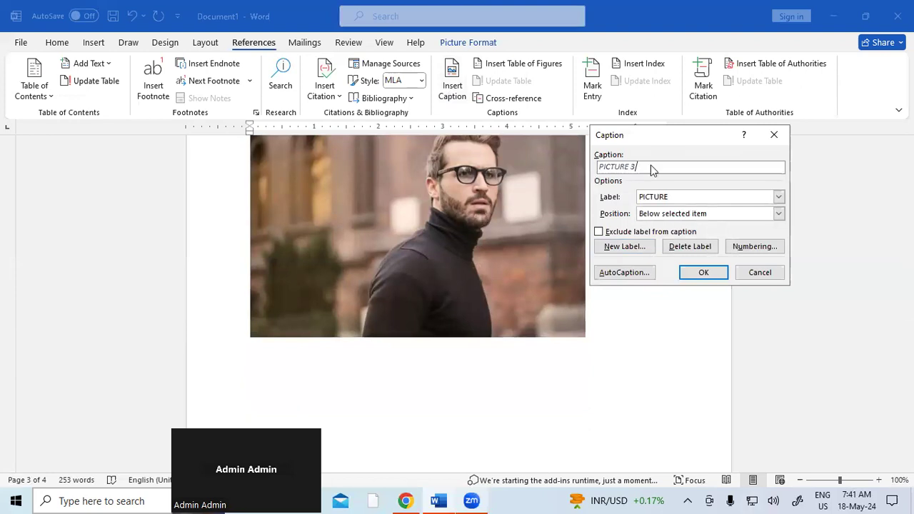
left_click(712, 271)
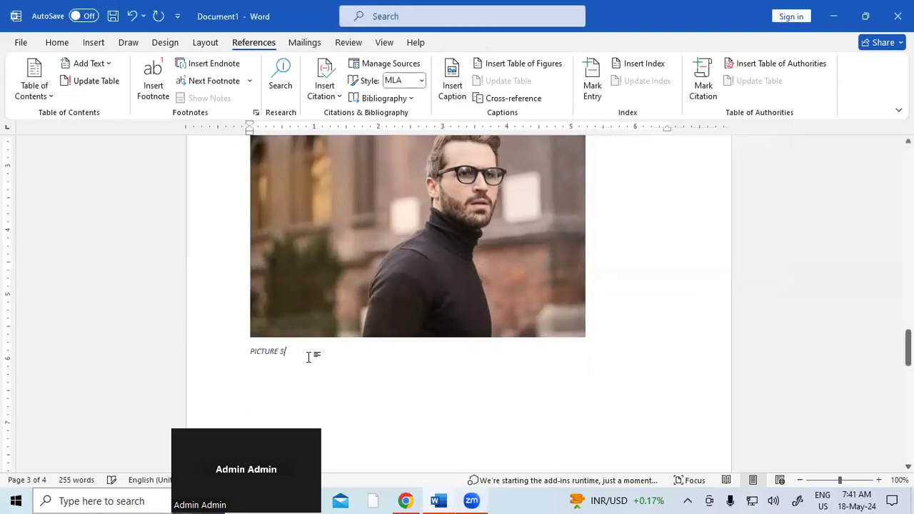
left_click_drag(310, 357, 163, 352)
key("ctrl+shift+period")
key("ctrl+shift+period")
key("ctrl+shift+period")
key("ctrl+shift+period")
key("ctrl+shift+period")
key("ctrl+shift+period")
key("ctrl+shift+period")
key("ctrl+shift+period")
key("ctrl+shift+period")
key("ctrl+shift+period")
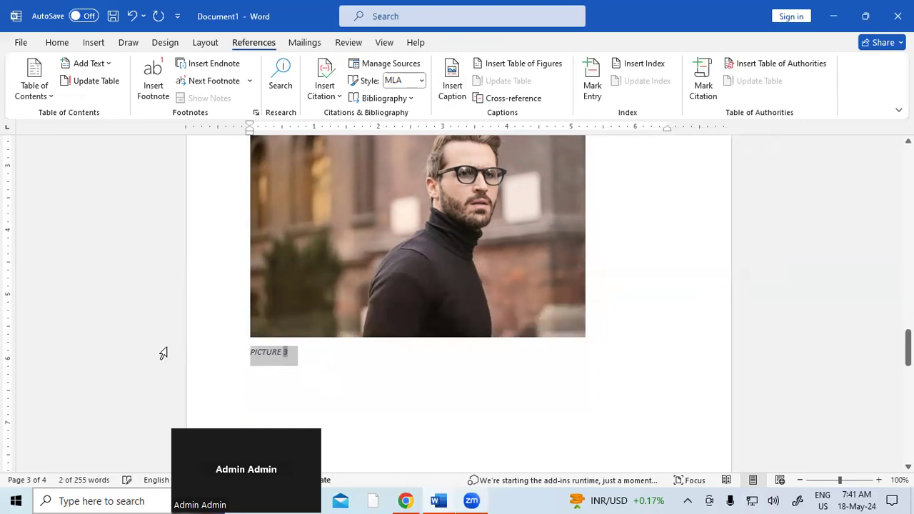
key("ctrl+i")
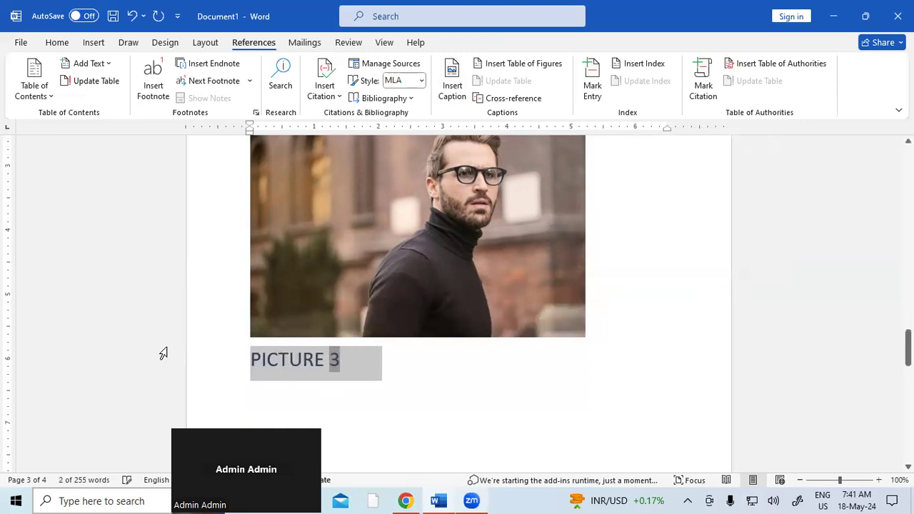
Step: Insert blank lines above the opening 'Video' paragraph
scroll(218, 380, "up", 10)
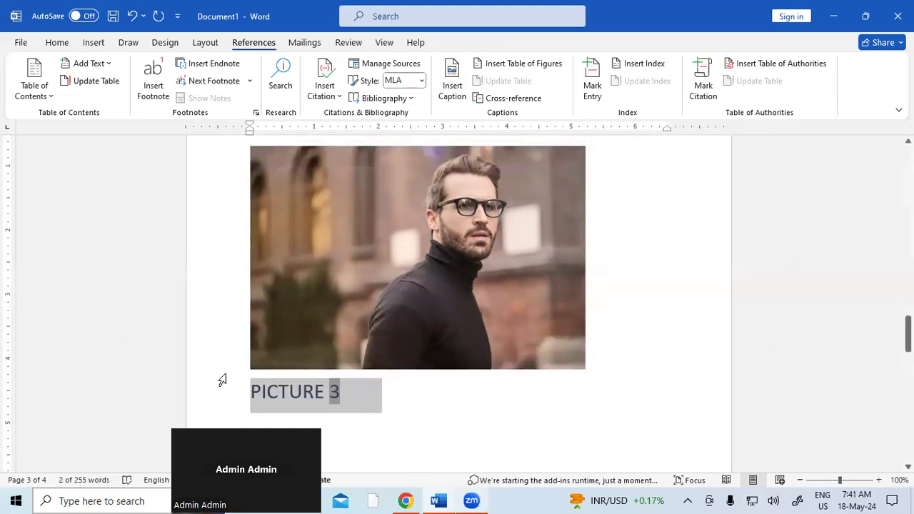
scroll(214, 380, "up", 8)
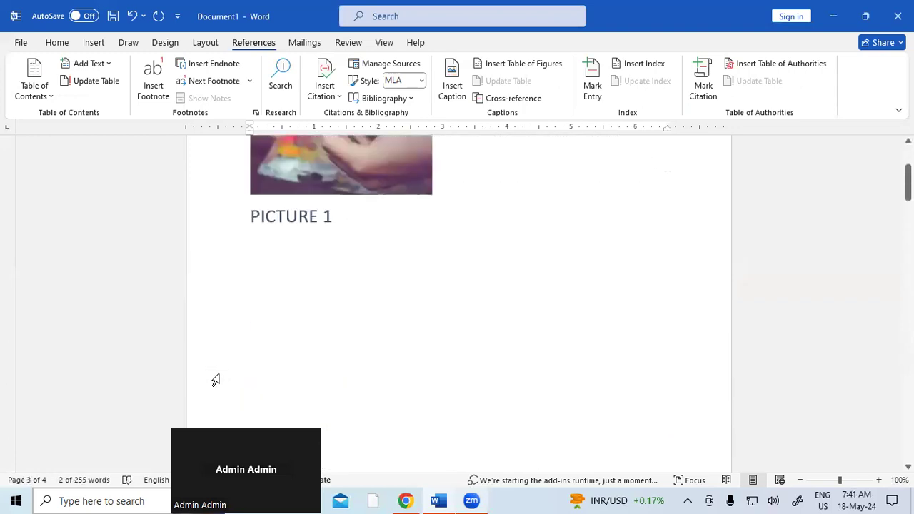
left_click(254, 221)
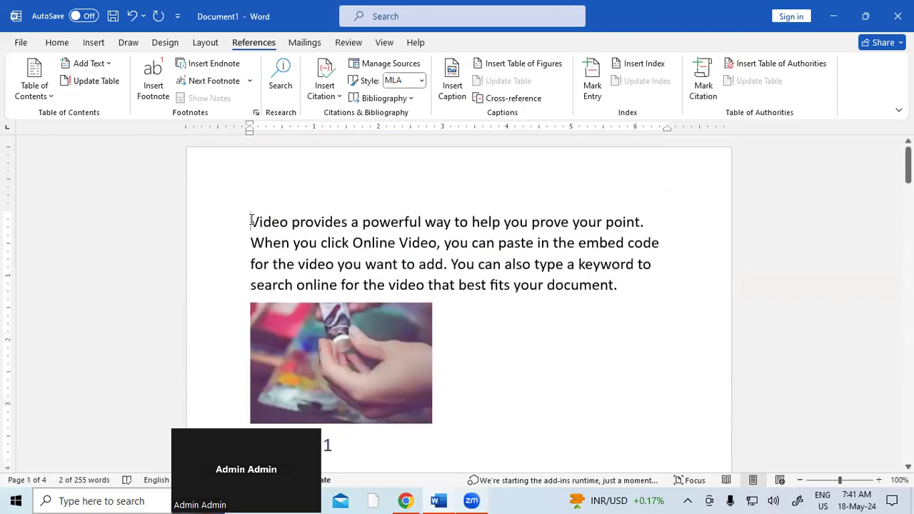
key("Return")
key("Return")
key("Return")
key("Return")
key("Return")
key("Return")
key("Return")
key("Return")
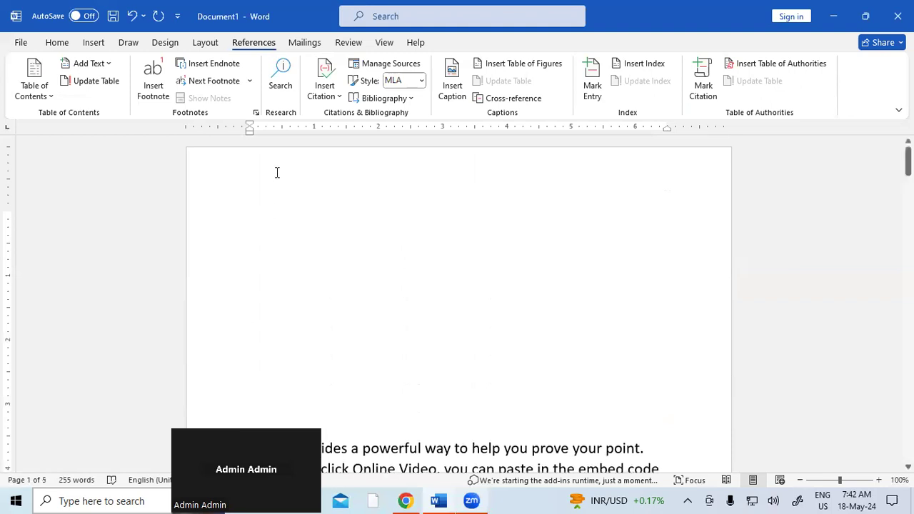
Step: Insert a table of figures listing PICTURE 1–3 at the start, enlarge its text, and test a link
left_click(539, 64)
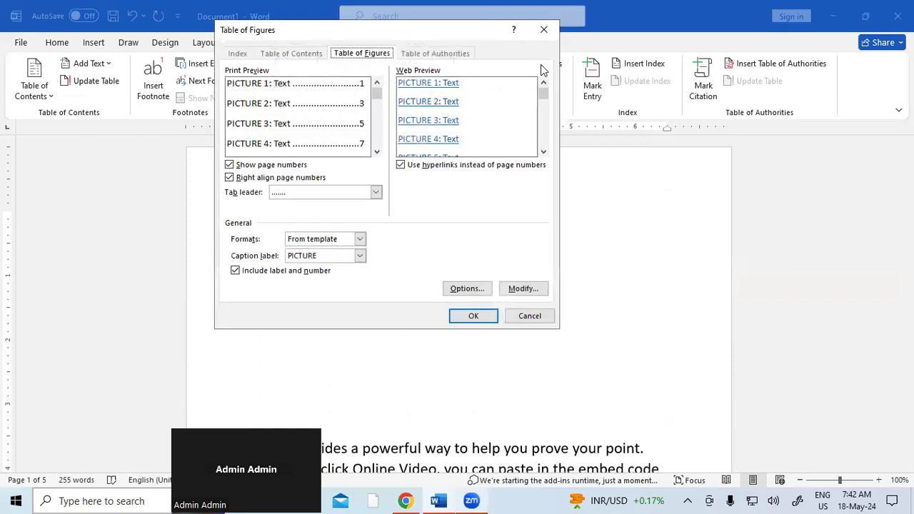
left_click(484, 316)
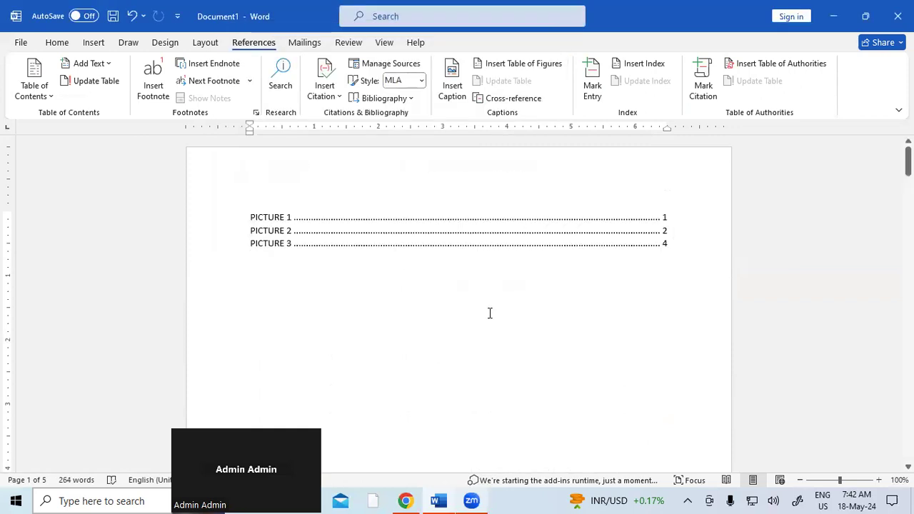
left_click_drag(248, 214, 646, 267)
key("ctrl+shift+period")
key("ctrl+shift+period")
key("ctrl+shift+period")
key("ctrl+shift+period")
key("ctrl+shift+period")
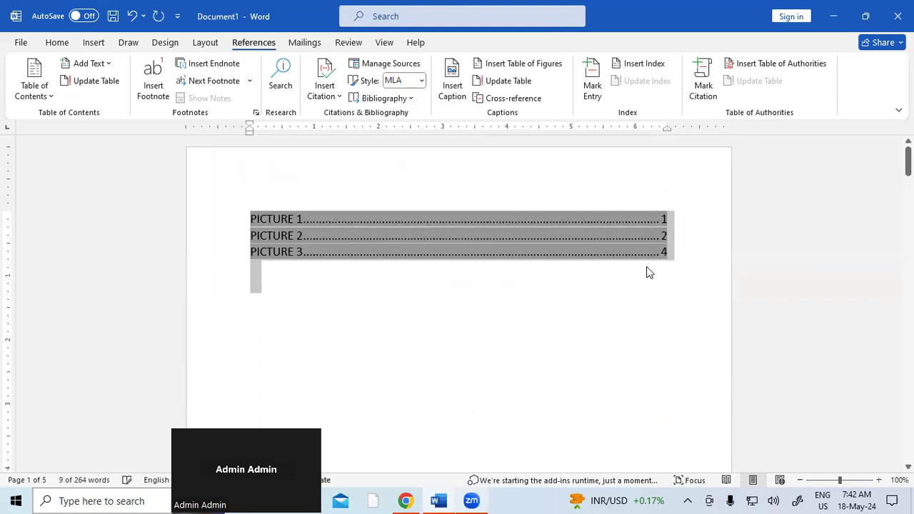
left_click(596, 330)
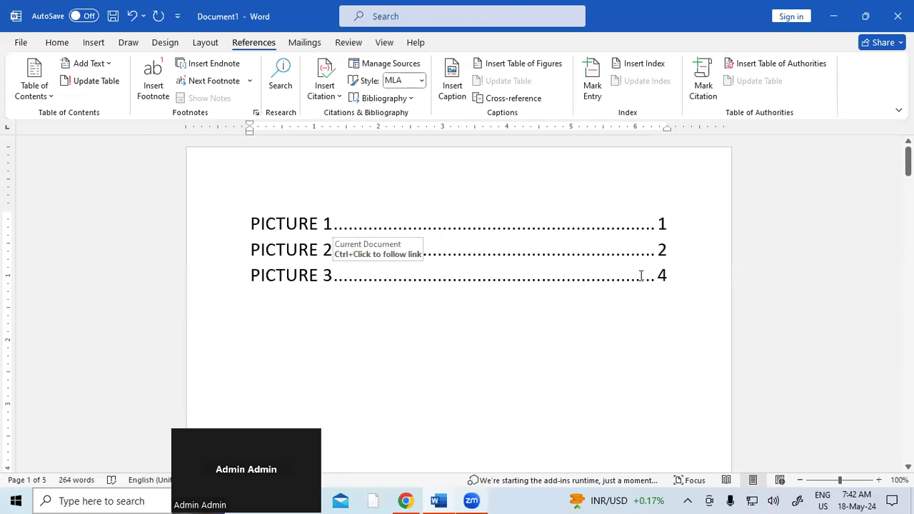
left_click(297, 282, "ctrl")
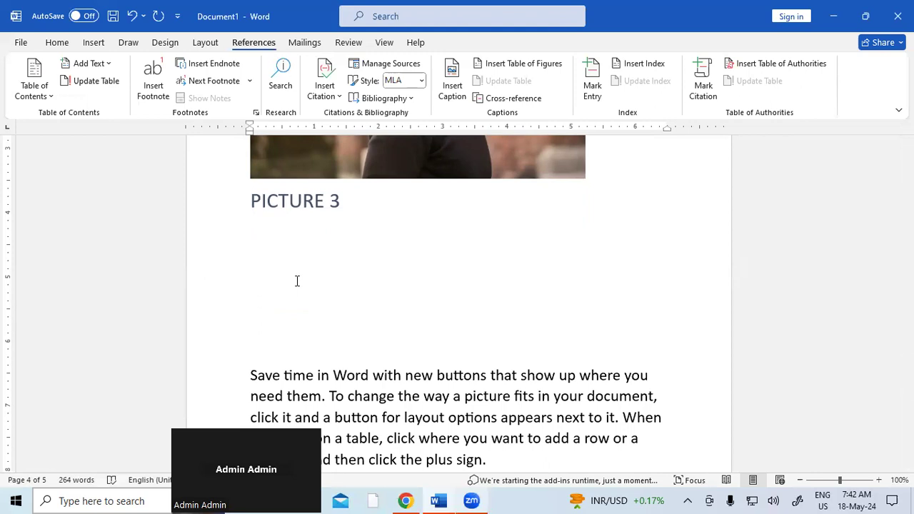
key("ctrl+Home")
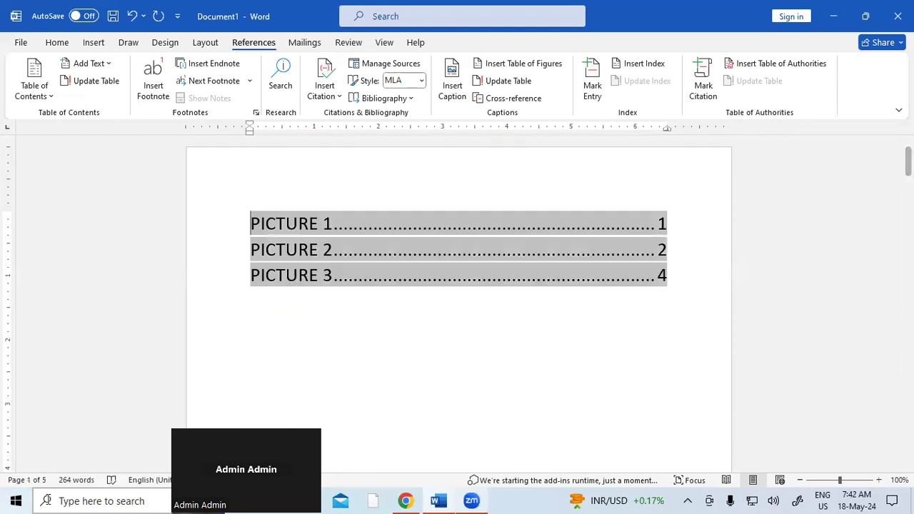
Step: Jump to the PICTURE 2 caption and add a blank line after its paragraph
left_click(311, 259, "ctrl")
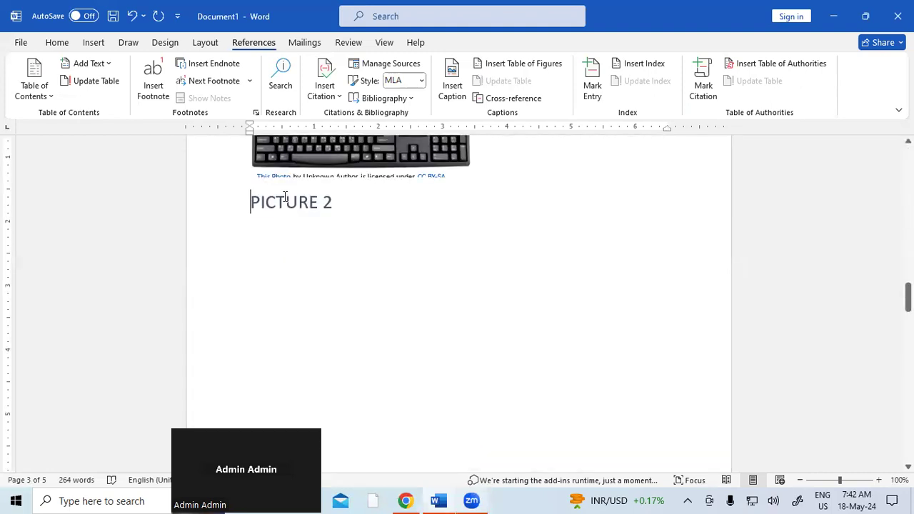
scroll(285, 197, "up", 3)
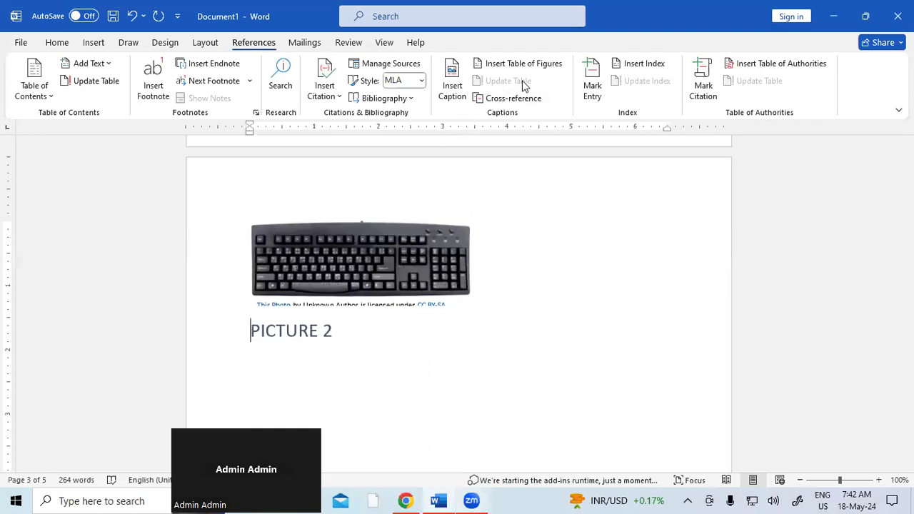
scroll(496, 205, "down", 10)
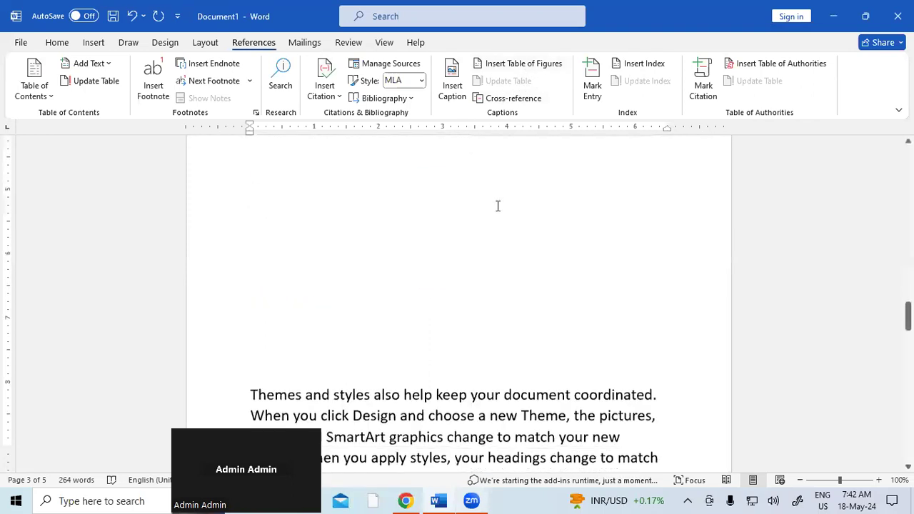
scroll(502, 236, "down", 10)
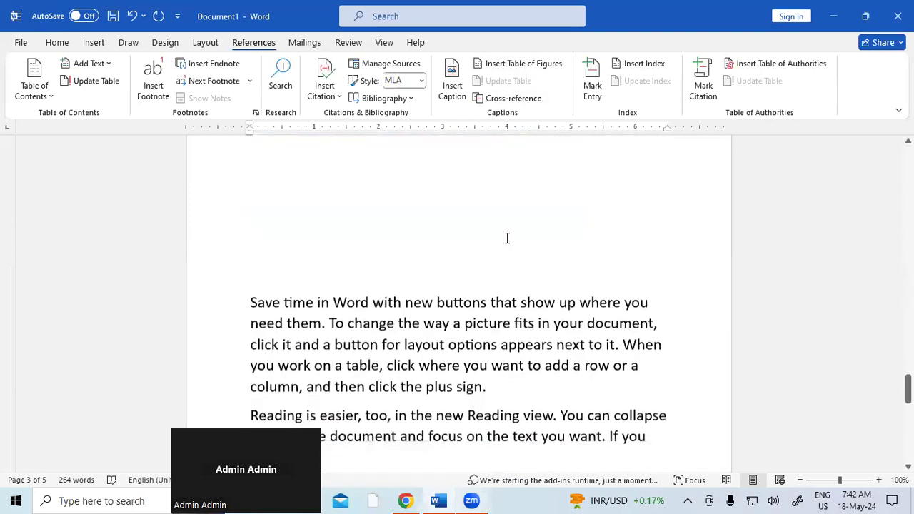
left_click(504, 264)
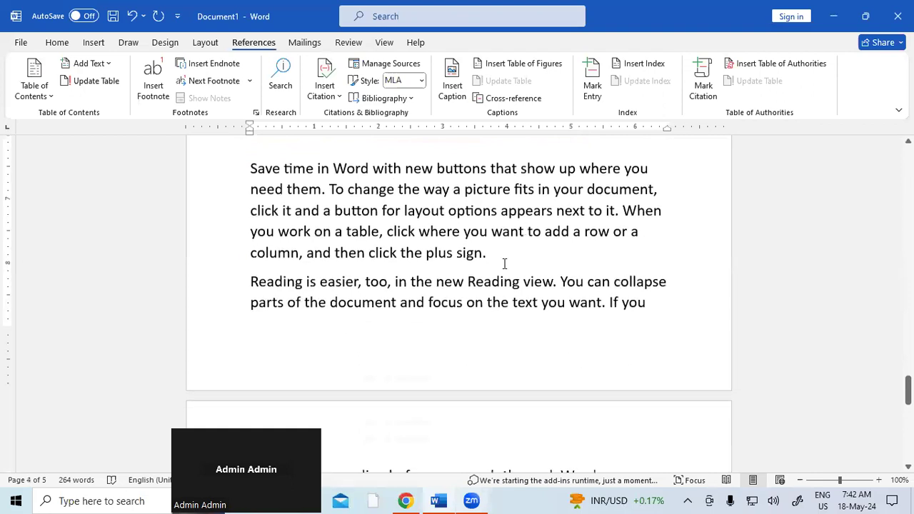
key("Return")
key("Return")
key("Return")
key("Return")
key("Return")
scroll(369, 303, "down", 1)
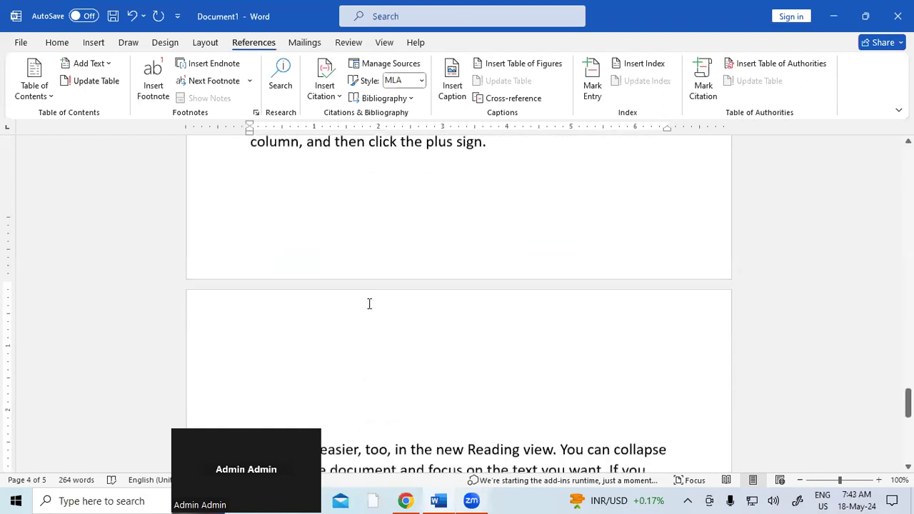
scroll(370, 303, "down", 1)
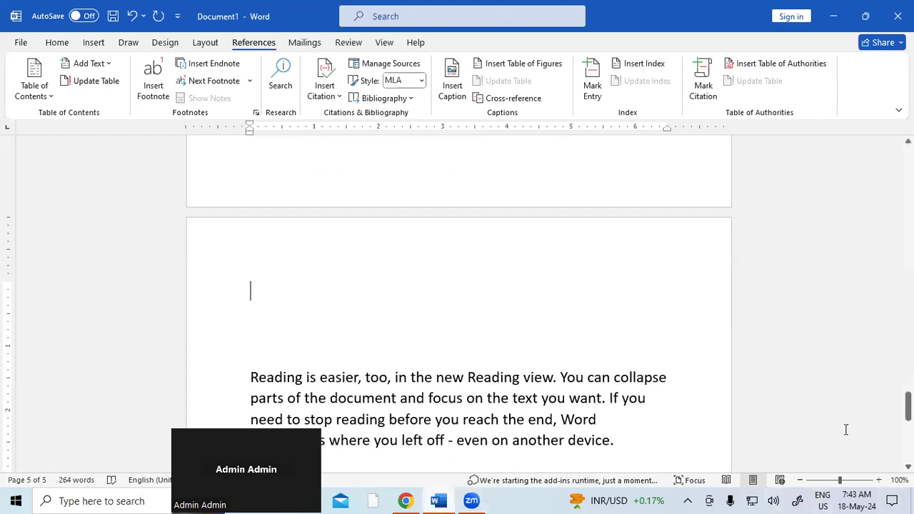
Step: Insert the test-tube stock photo and resize it to 4.69 by 3.13 inches
left_click(93, 42)
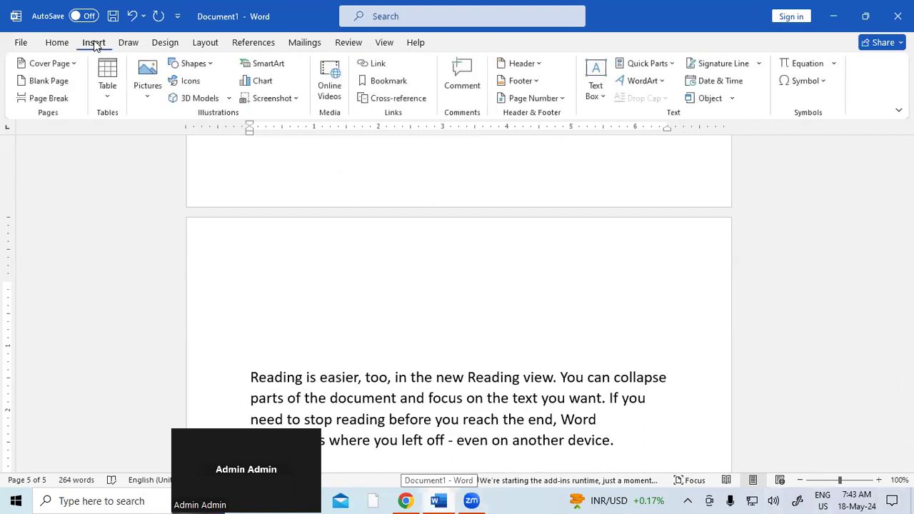
left_click(148, 85)
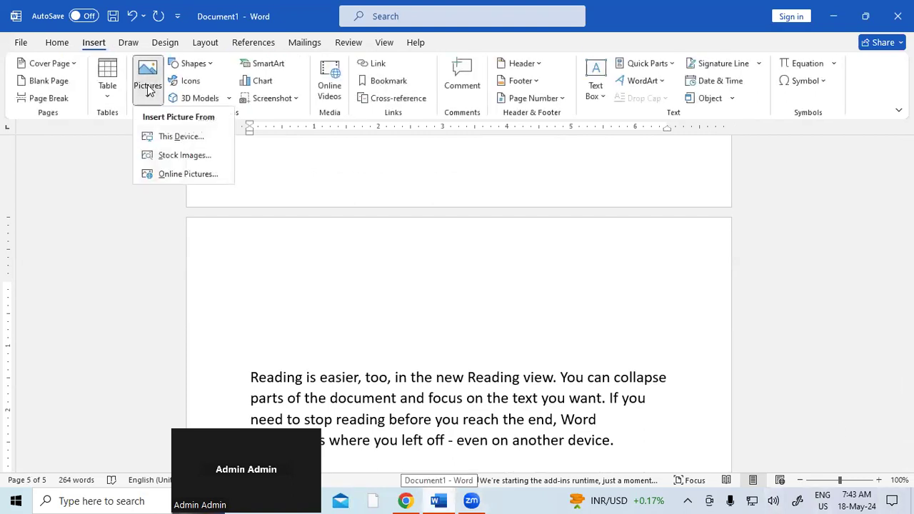
left_click(202, 171)
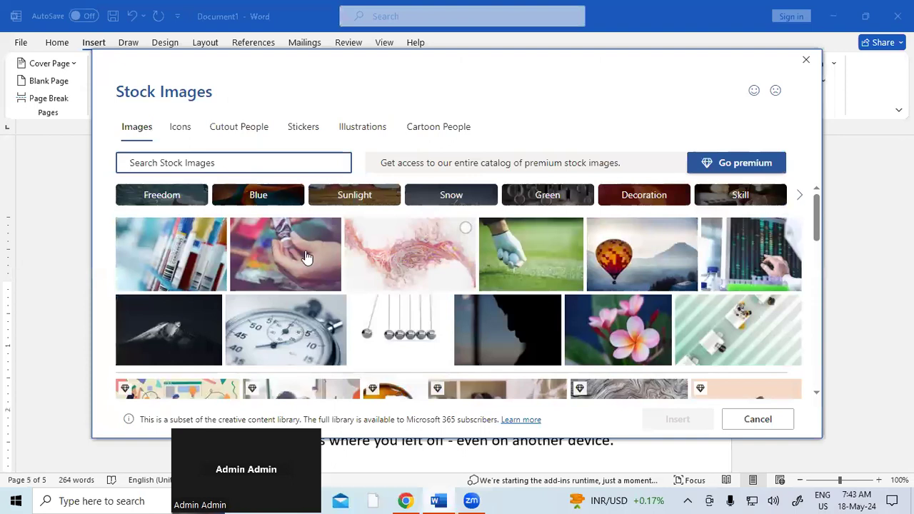
left_click(197, 258)
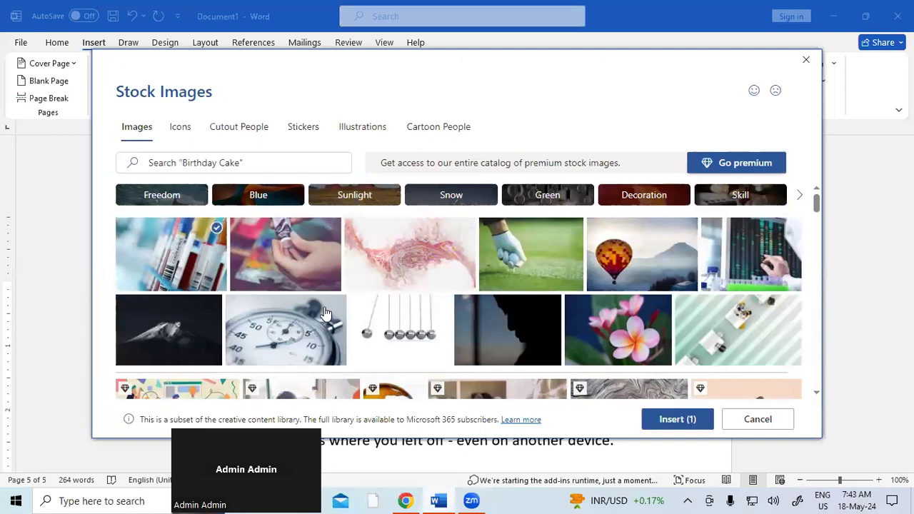
left_click(680, 420)
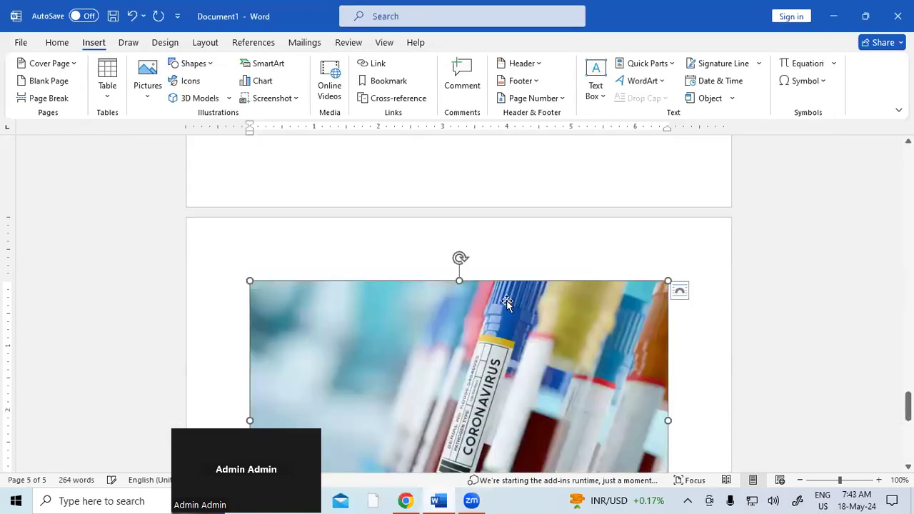
scroll(545, 336, "down", 4)
left_click_drag(668, 404, 500, 326)
scroll(721, 379, "up", 1)
scroll(722, 380, "up", 15)
scroll(723, 380, "up", 15)
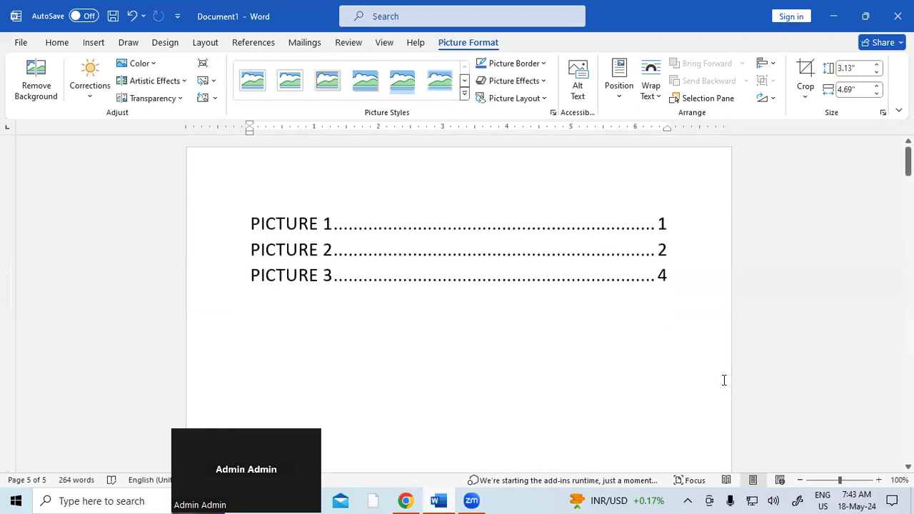
scroll(723, 380, "down", 10)
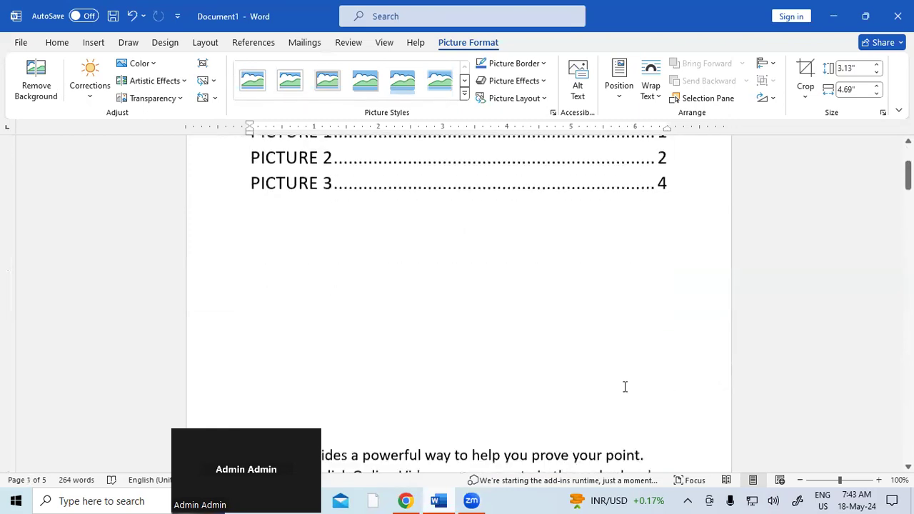
scroll(629, 384, "down", 12)
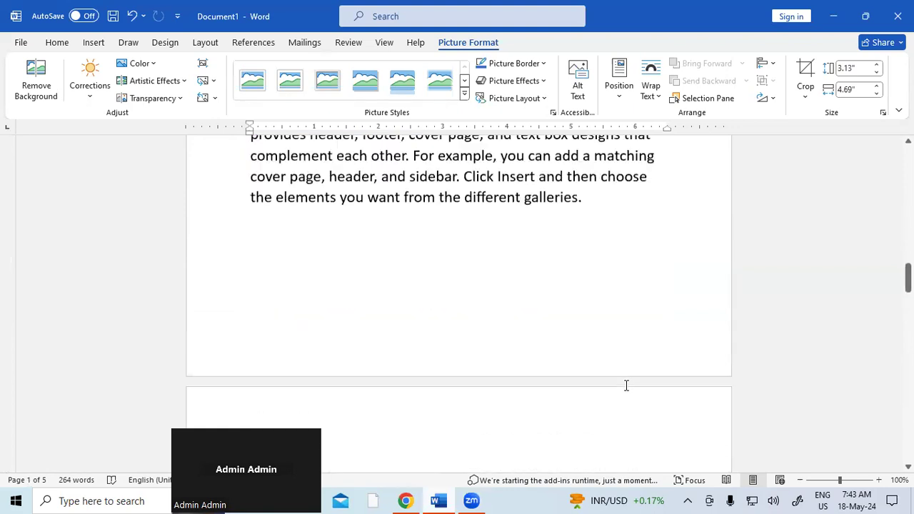
scroll(626, 385, "down", 10)
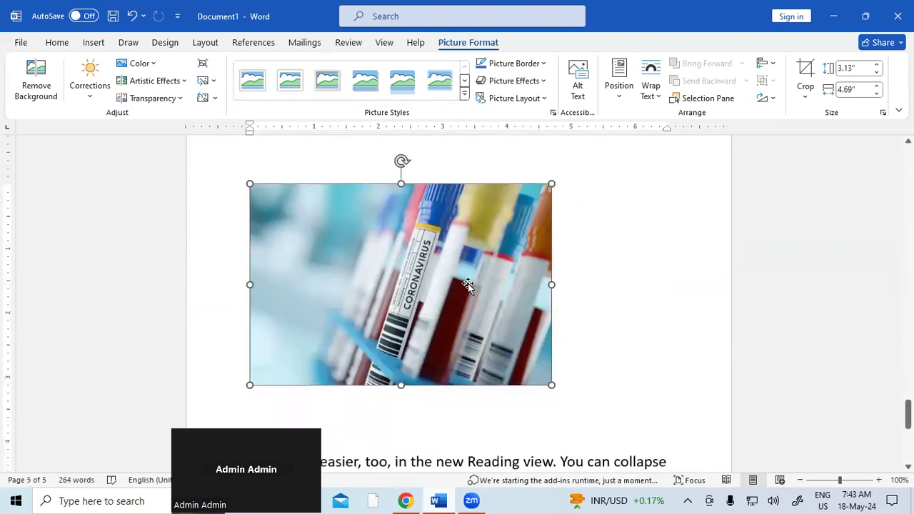
Step: Add the caption PICTURE 4 to the test-tube photo
left_click(468, 283)
left_click(263, 47)
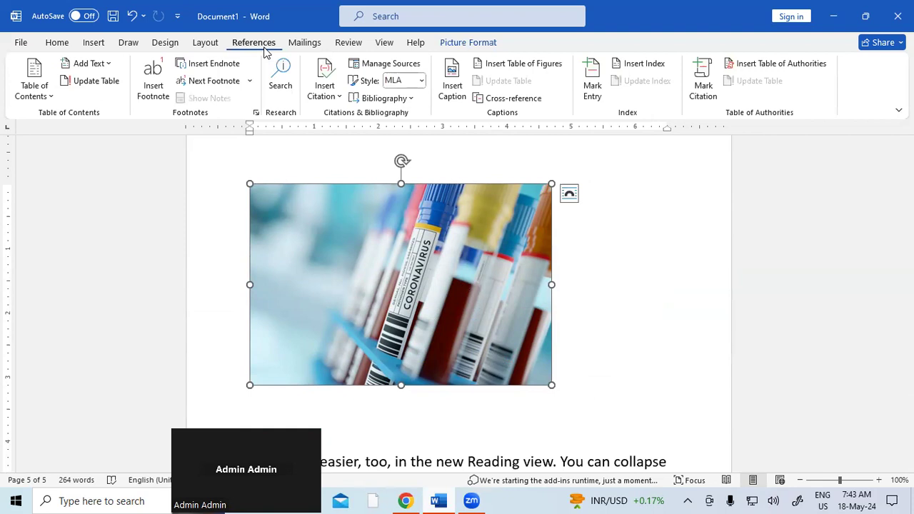
left_click(455, 80)
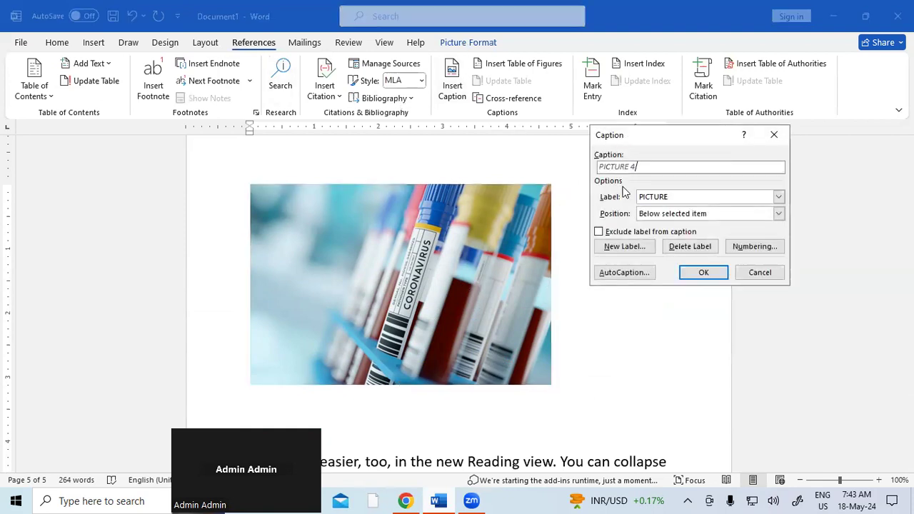
left_click(703, 273)
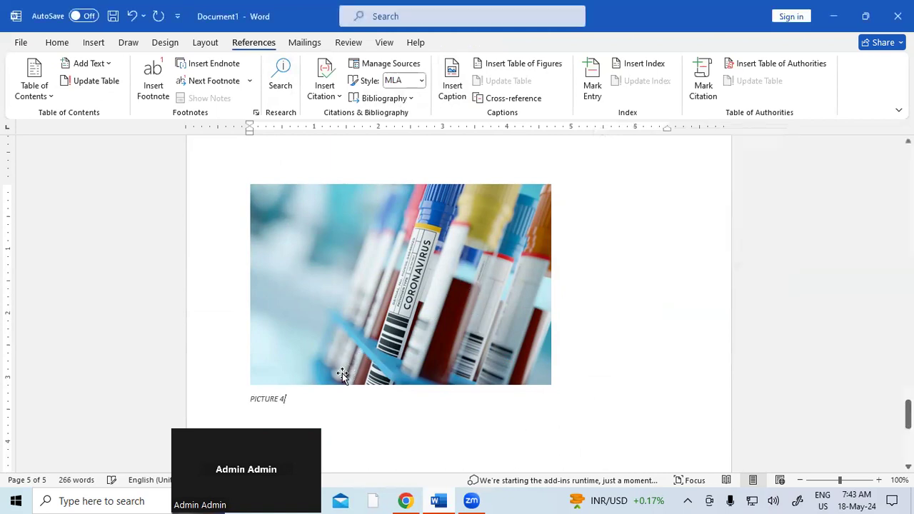
Step: Enlarge the PICTURE 4 caption text and remove its italics
left_click(219, 407)
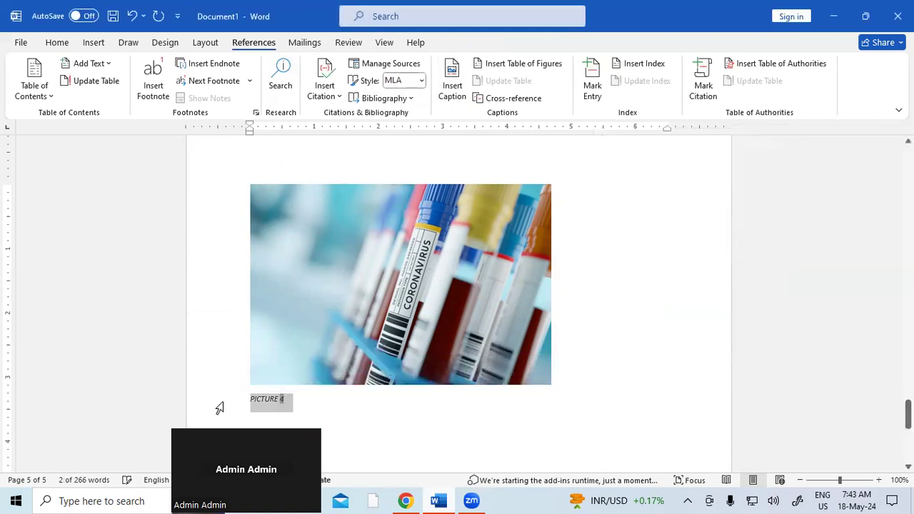
key("ctrl+bracketright")
key("ctrl+bracketright")
key("ctrl+bracketright")
key("ctrl+bracketright")
key("ctrl+bracketright")
key("ctrl+bracketright")
key("ctrl+bracketright")
key("ctrl+bracketright")
key("ctrl+bracketright")
key("ctrl+bracketright")
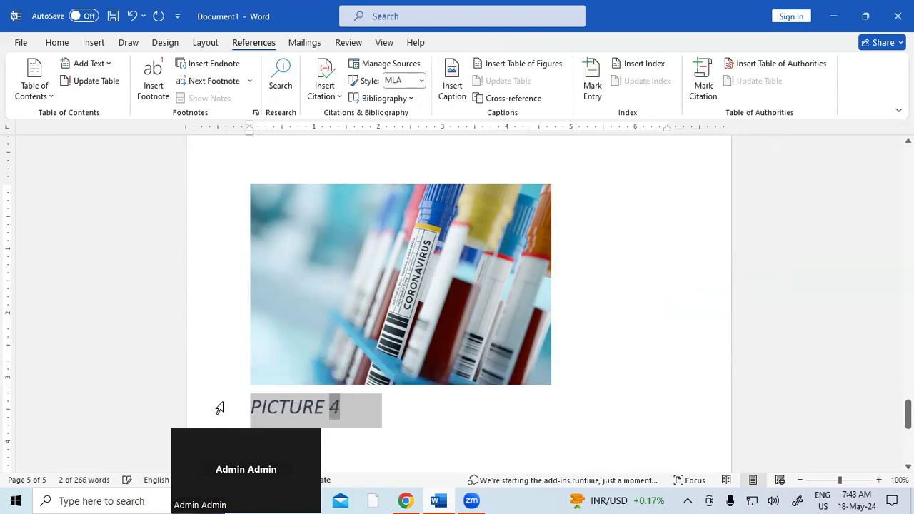
key("ctrl+i")
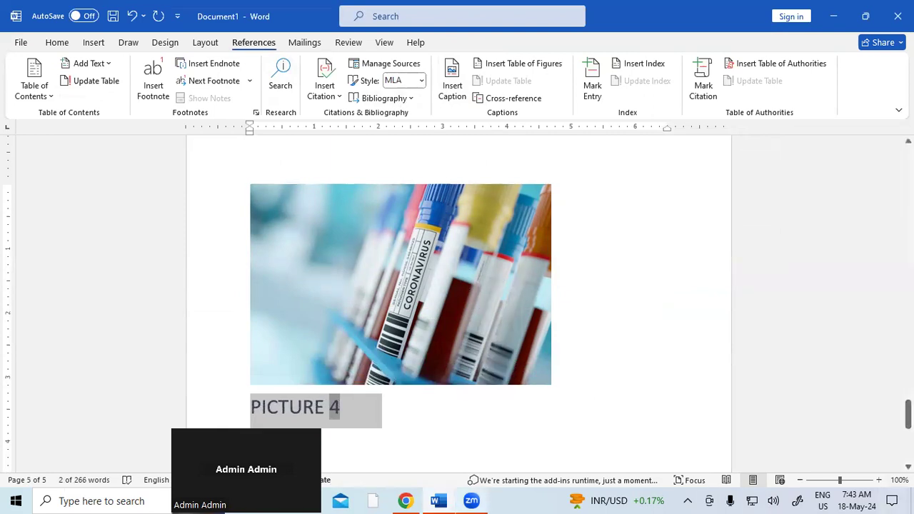
left_click_drag(908, 418, 908, 161)
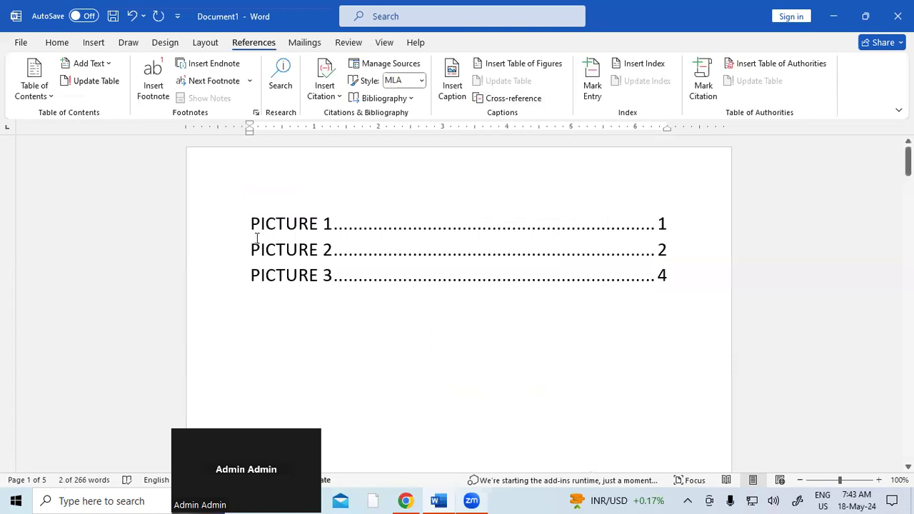
Step: Update the entire table of figures to list PICTURE 1–4, then enlarge its entries
left_click(284, 226)
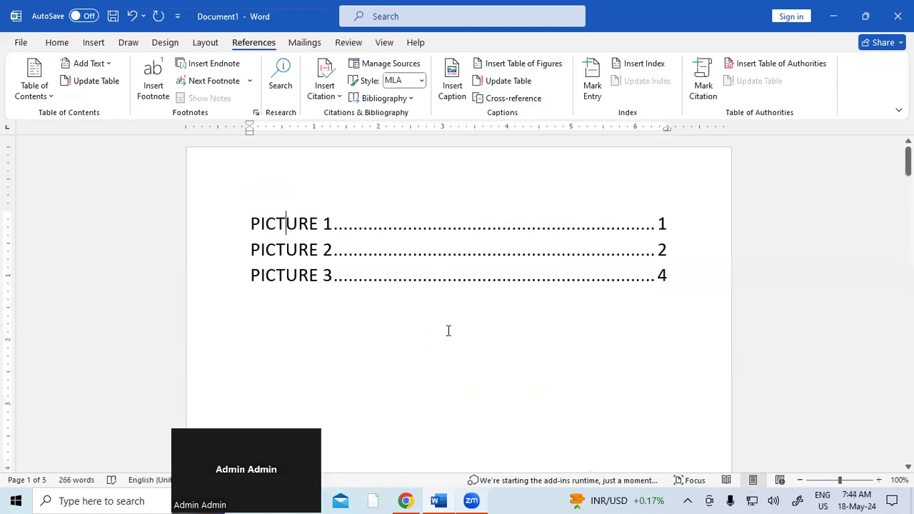
left_click(518, 83)
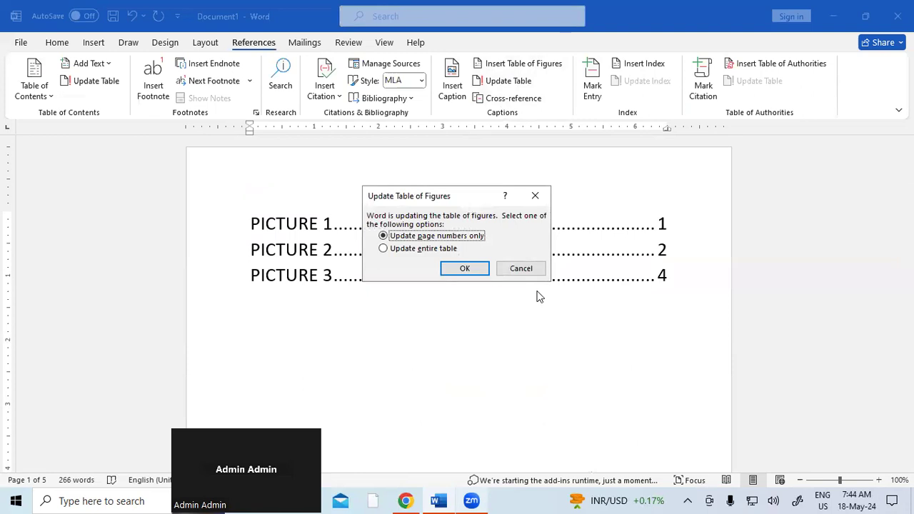
left_click(430, 249)
left_click(471, 270)
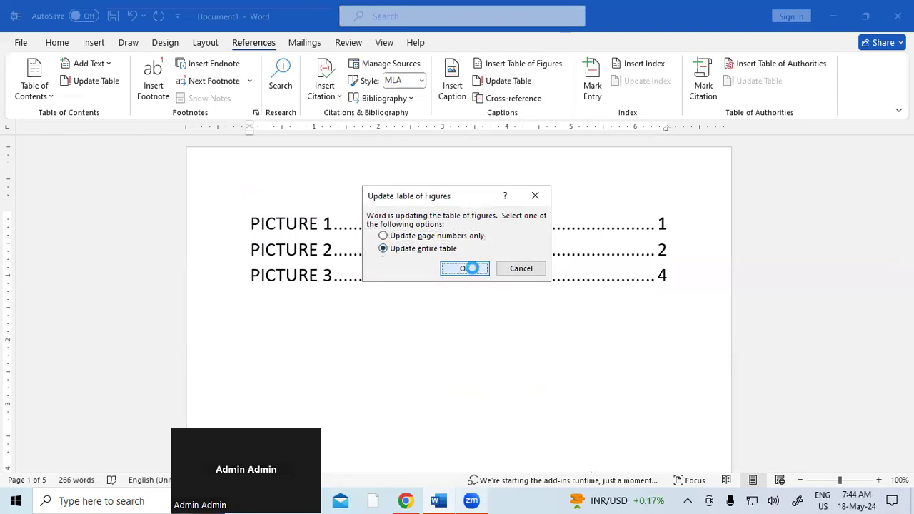
left_click_drag(250, 216, 476, 272)
key("ctrl+shift+period")
key("ctrl+shift+period")
key("ctrl+shift+period")
key("ctrl+shift+period")
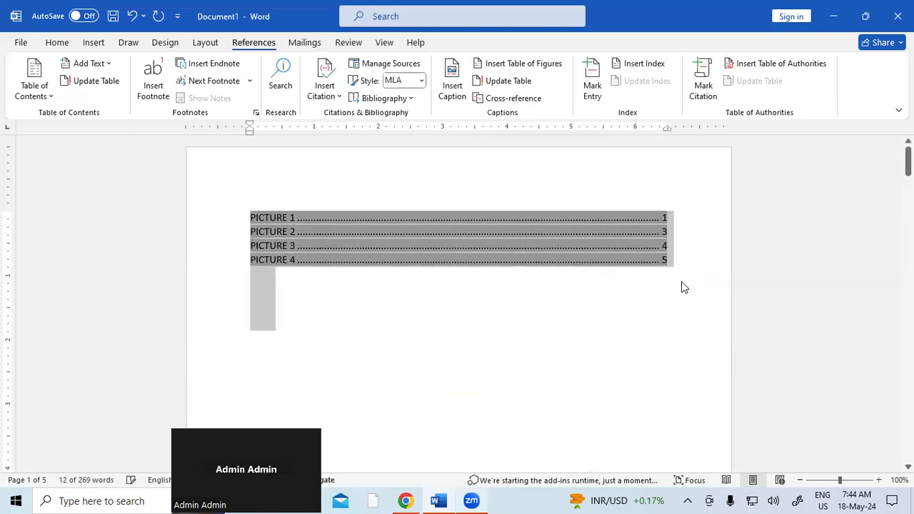
left_click(485, 341)
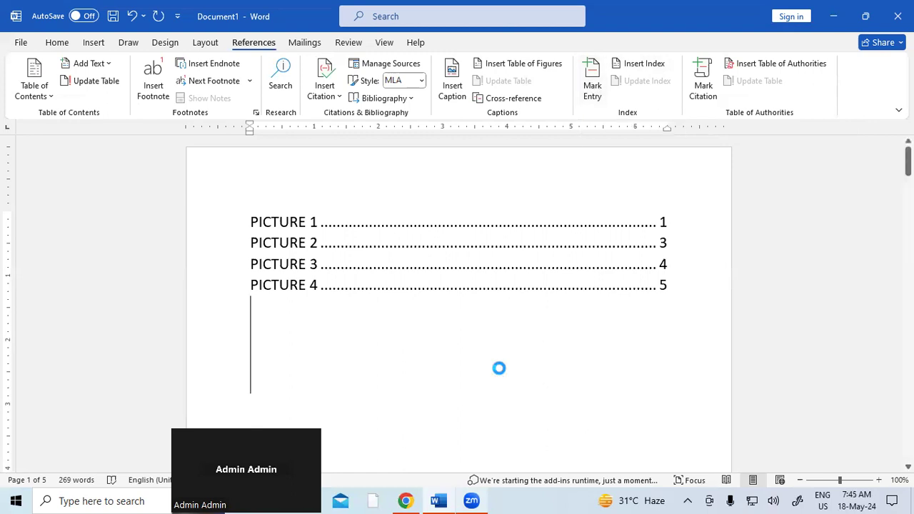
Step: Create a new document of =RAND() sample paragraphs set to 16 pt
key("ctrl+n")
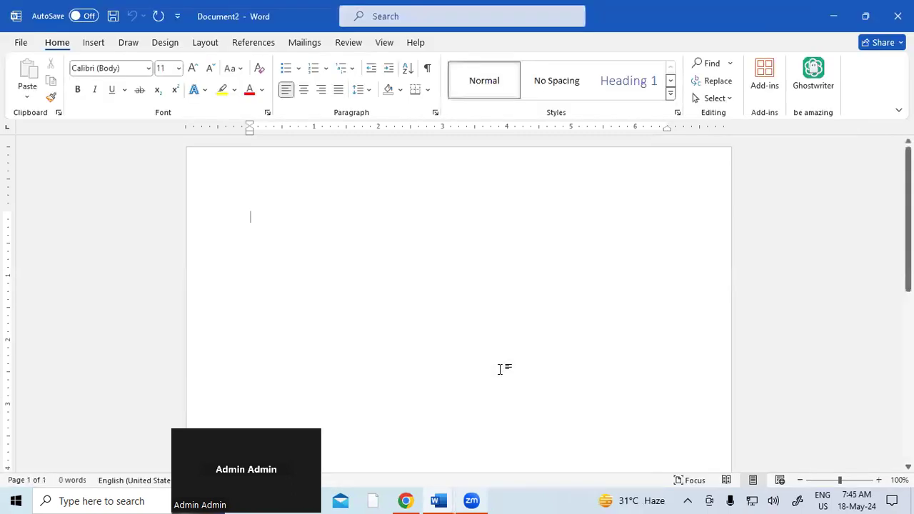
type("=RAND()")
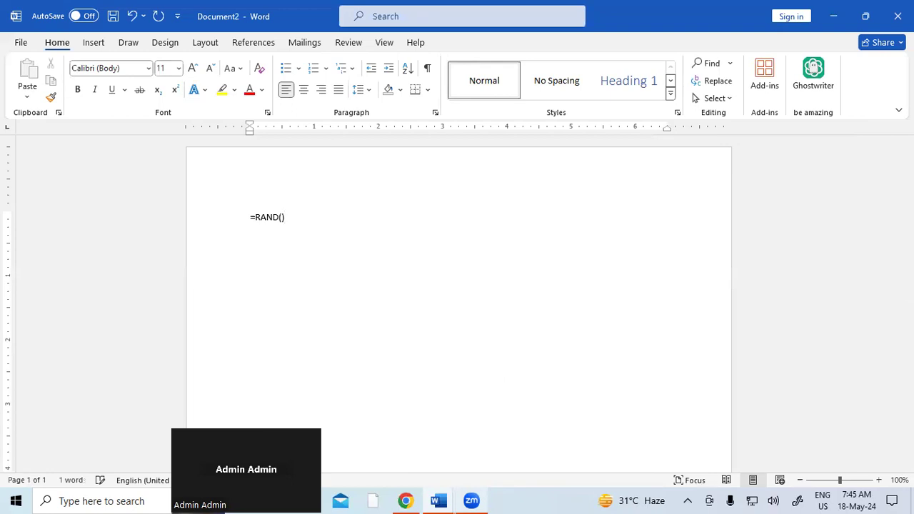
key("Return")
key("ctrl+a")
key("ctrl+shift+period")
key("ctrl+shift+period")
key("ctrl+shift+period")
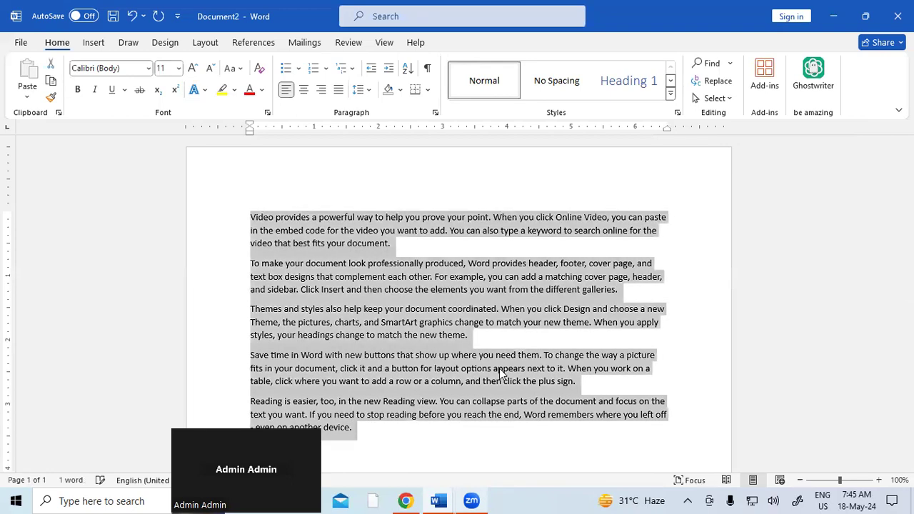
Step: Add the heading INTRODUCTION OF COMPUTER above the first paragraph and enlarge it to 24 pt
left_click(255, 218)
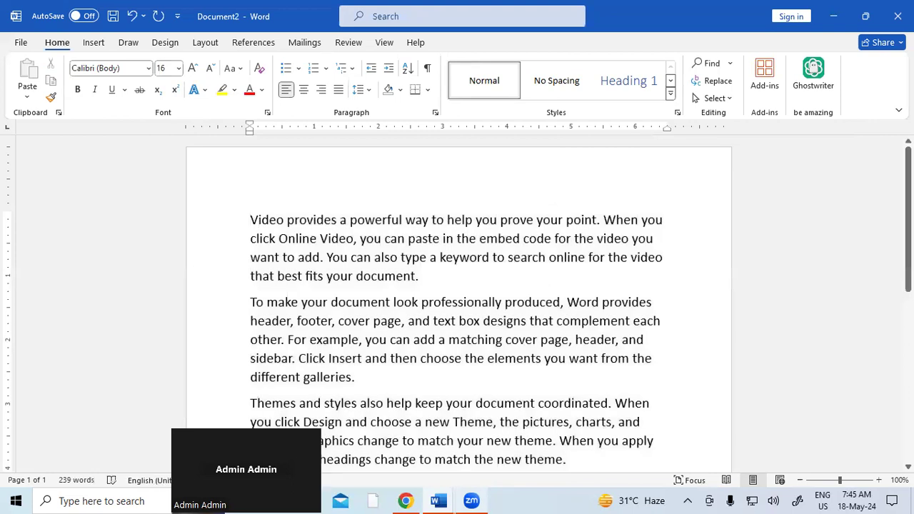
key("Return")
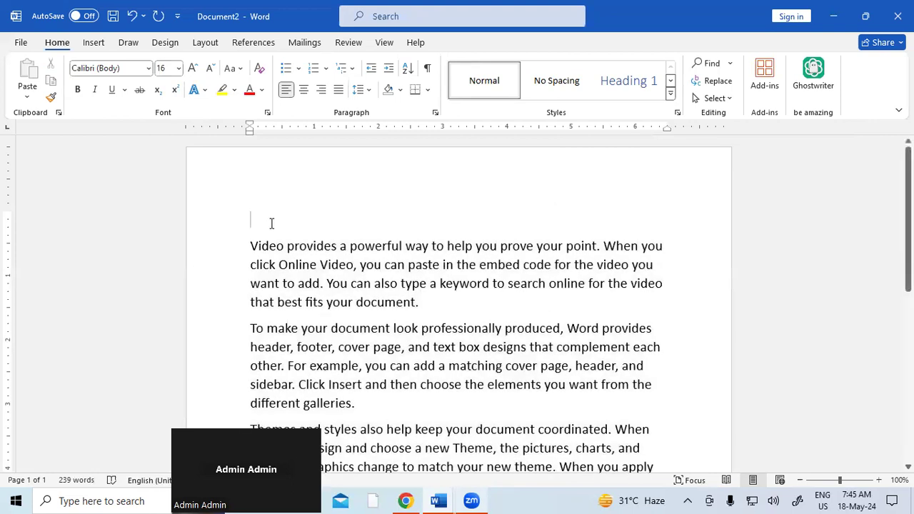
type("INR")
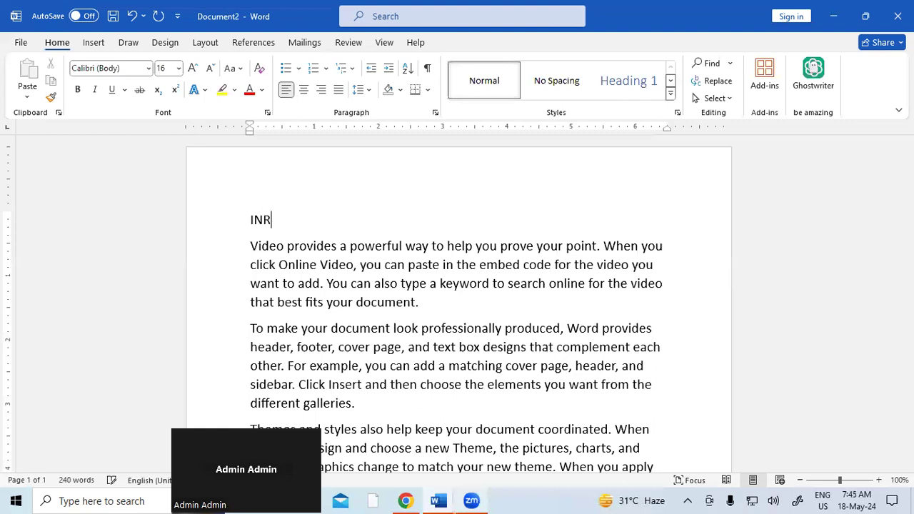
type("=TRODUCTION")
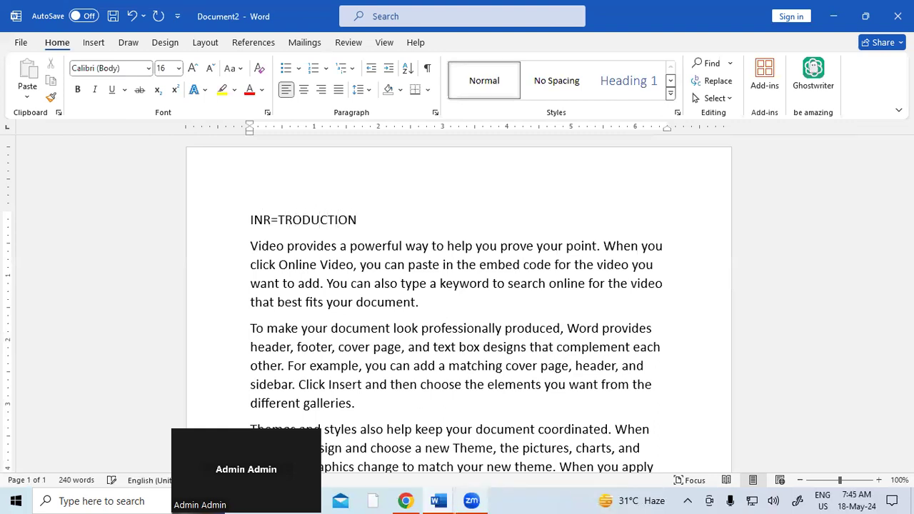
key("BackSpace")
key("BackSpace")
key("BackSpace")
key("BackSpace")
key("BackSpace")
key("BackSpace")
key("BackSpace")
key("BackSpace")
key("BackSpace")
key("BackSpace")
key("BackSpace")
key("BackSpace")
key("BackSpace")
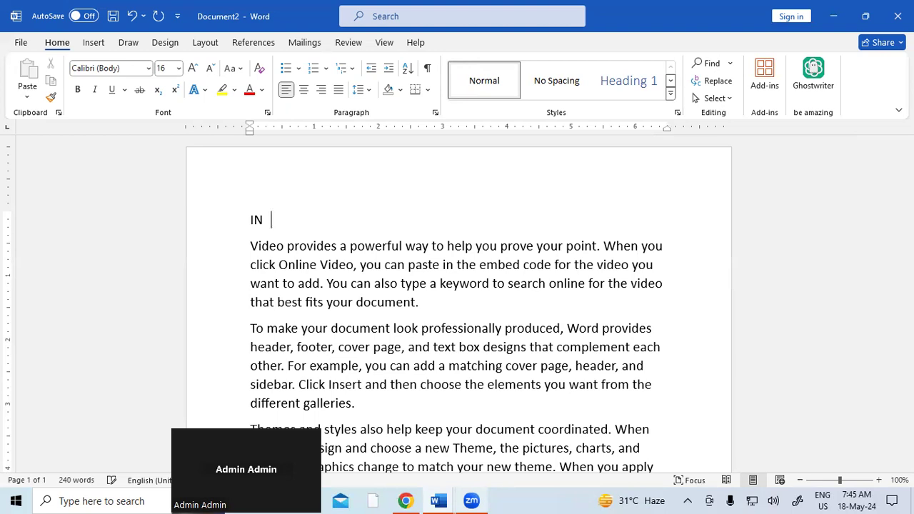
type("TRODUCTION OF")
type("PUTER")
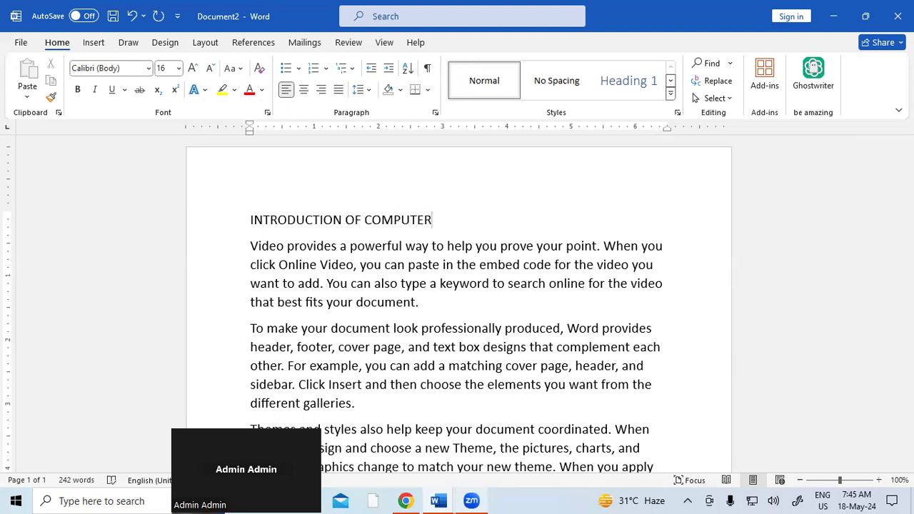
key("shift+Left")
key("shift+Left")
key("shift+Left")
key("shift+Left")
key("shift+Left")
key("shift+Left")
key("shift+Left")
key("shift+Left")
key("shift+Left")
key("shift+Left")
key("shift+Left")
key("shift+Left")
key("shift+Left")
key("shift+Left")
key("shift+Left")
key("shift+Left")
key("shift+Left")
key("shift+Left")
key("shift+Left")
key("shift+Left")
key("ctrl+c")
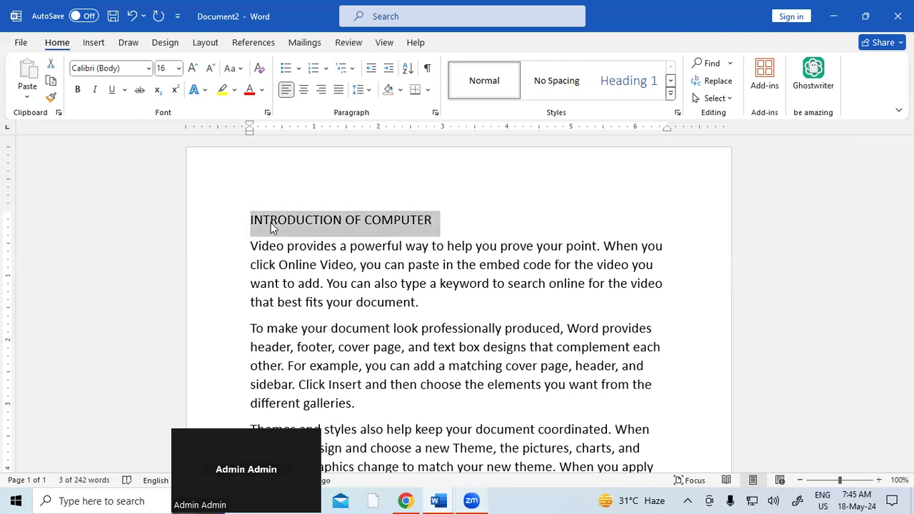
key("ctrl+shift+period")
key("ctrl+shift+period")
key("ctrl+shift+period")
key("ctrl+shift+period")
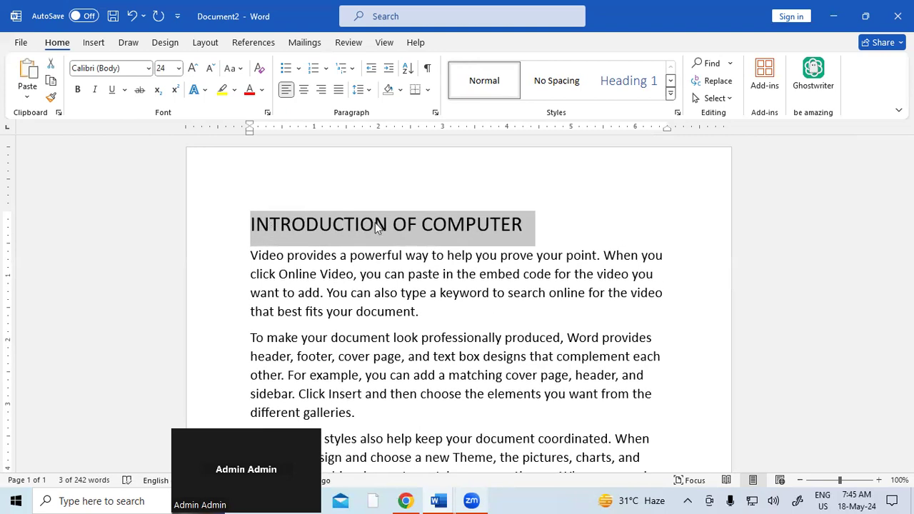
Step: Add the heading INTRODUCTION OF COMPUTER MEMORY after the first paragraph
left_click(439, 319)
key("Return")
key("Return")
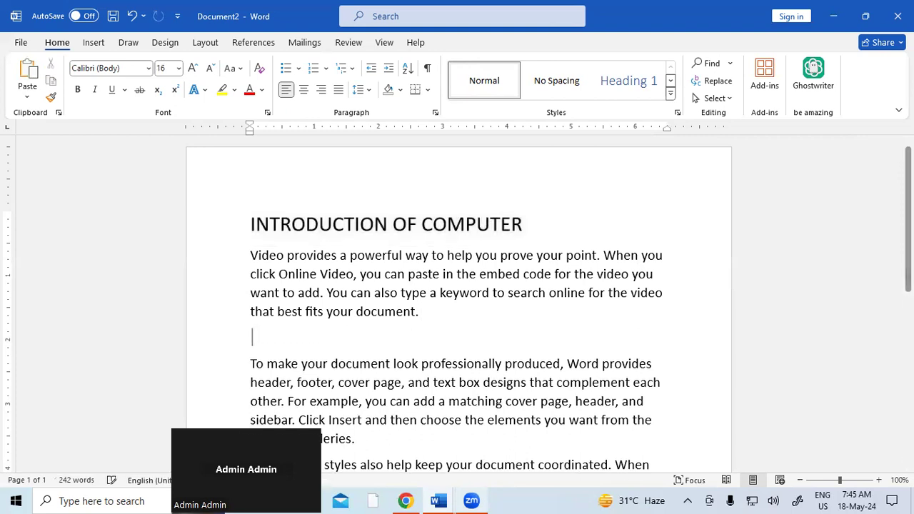
key("ctrl+v")
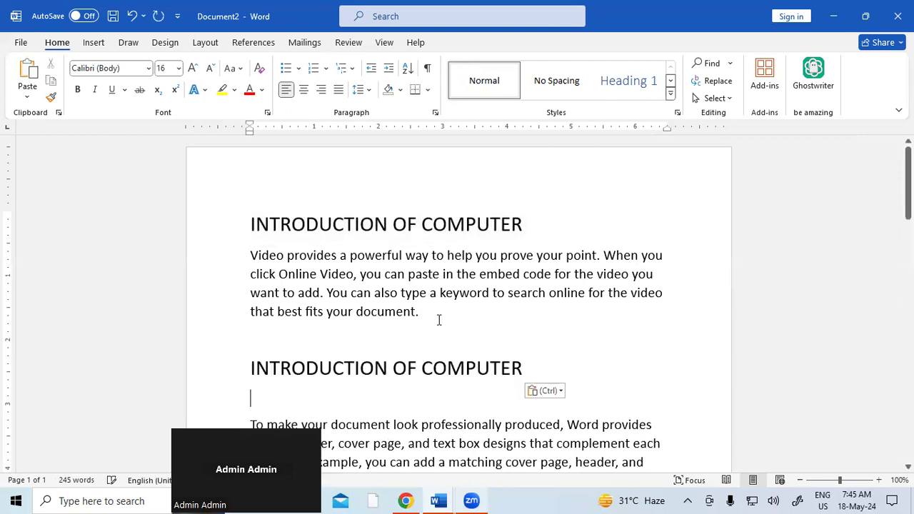
type("MEMORY")
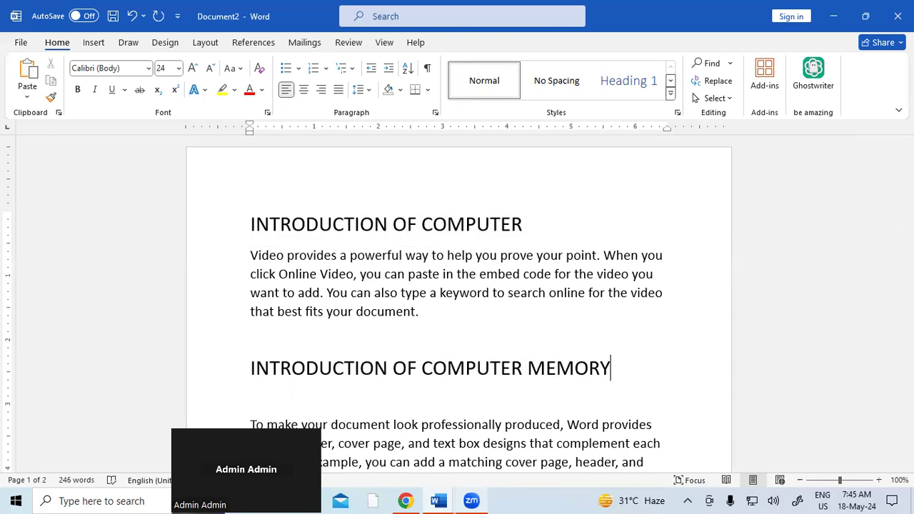
scroll(431, 369, "down", 3)
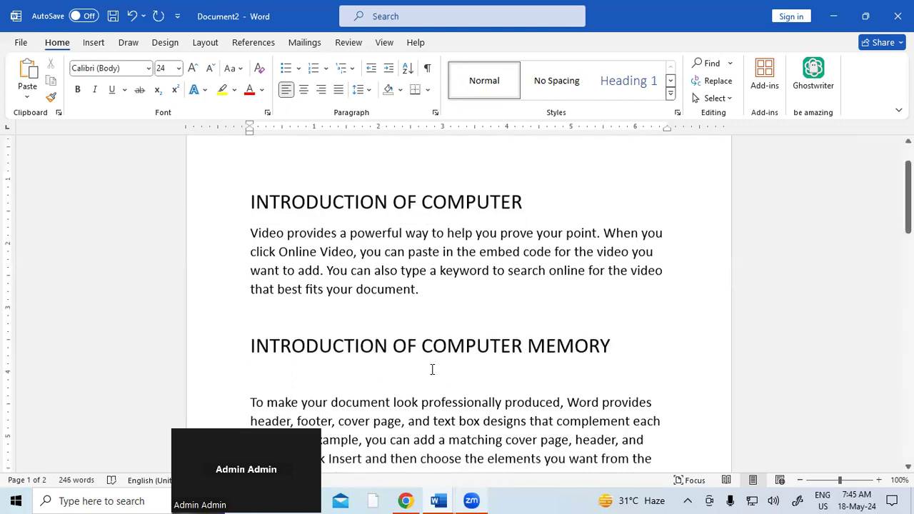
Step: Add an INTRODUCTION OF MEMORY heading after the 'different galleries.' paragraph
left_click(248, 296)
key("BackSpace")
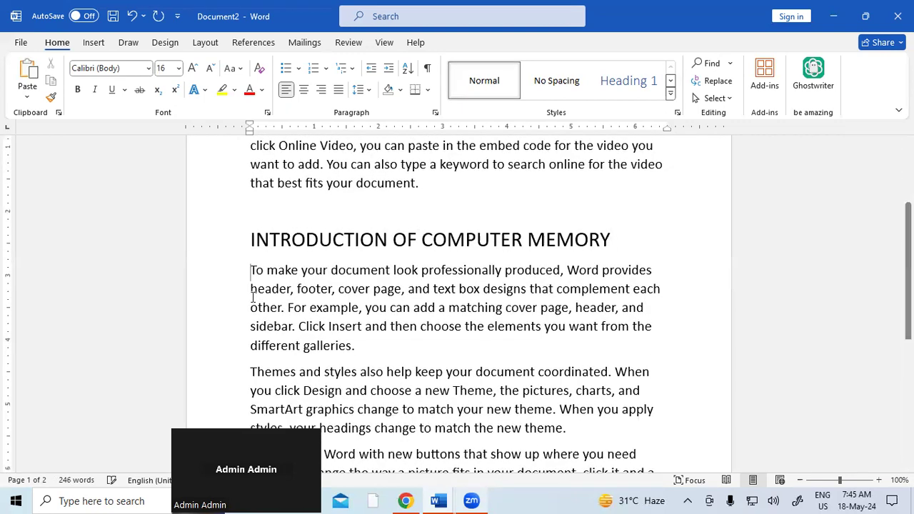
key("Return")
key("Return")
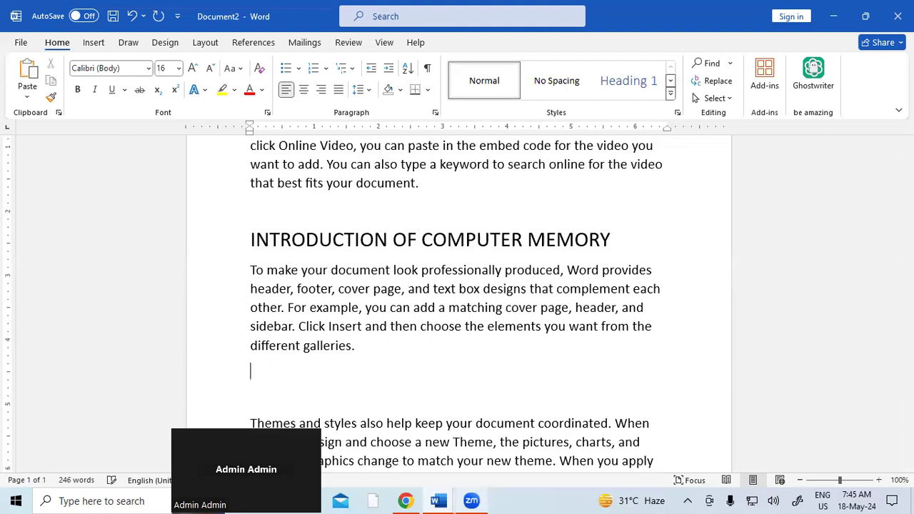
key("ctrl+v")
scroll(439, 378, "down", 3)
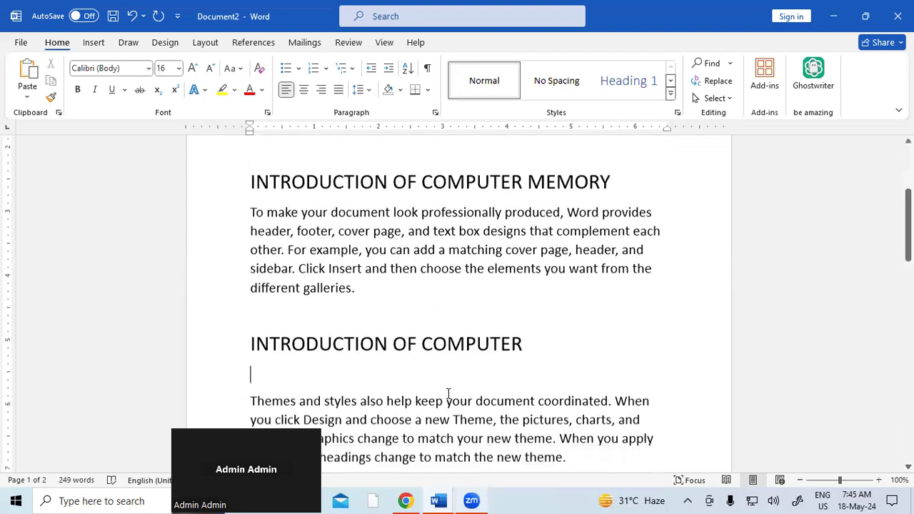
key("BackSpace")
key("BackSpace")
key("BackSpace")
key("BackSpace")
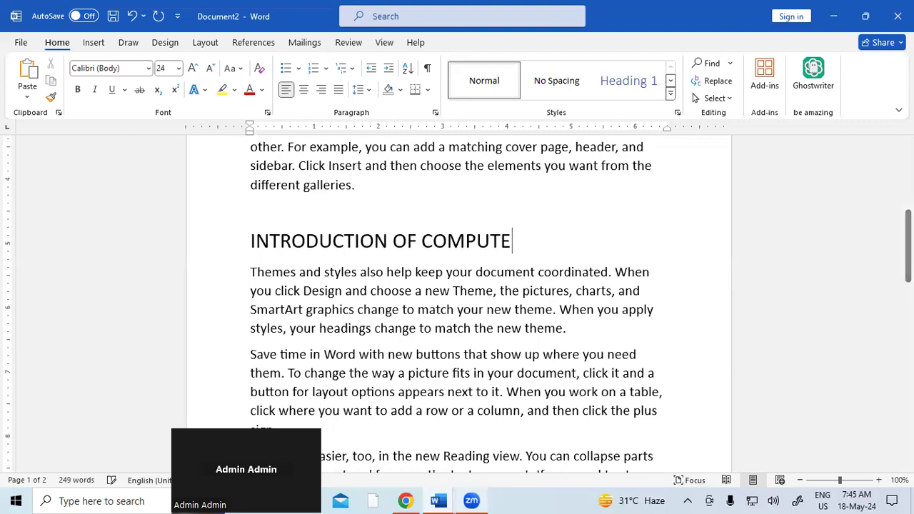
key("BackSpace")
key("BackSpace")
key("BackSpace")
key("BackSpace")
key("BackSpace")
key("BackSpace")
type("MEMORY")
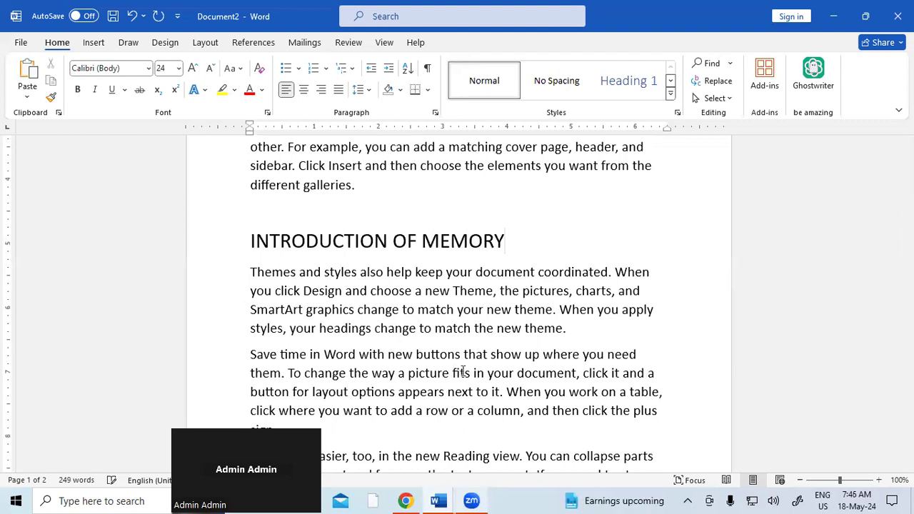
scroll(463, 371, "down", 2)
Step: Add an INTRODUCTION OF CPU heading after the 'theme.' paragraph
left_click(566, 264)
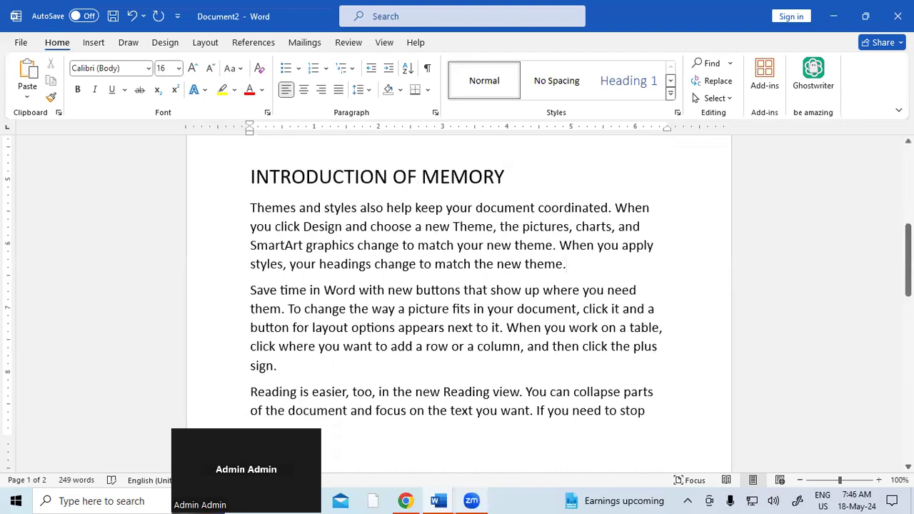
key("Return")
key("Return")
key("ctrl+v")
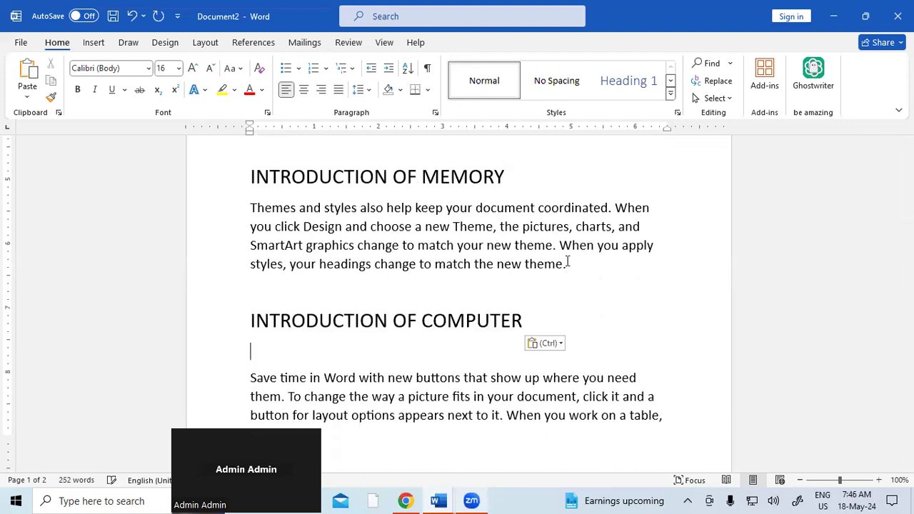
key("BackSpace")
key("BackSpace")
key("BackSpace")
key("BackSpace")
key("BackSpace")
key("BackSpace")
key("BackSpace")
key("BackSpace")
type("P")
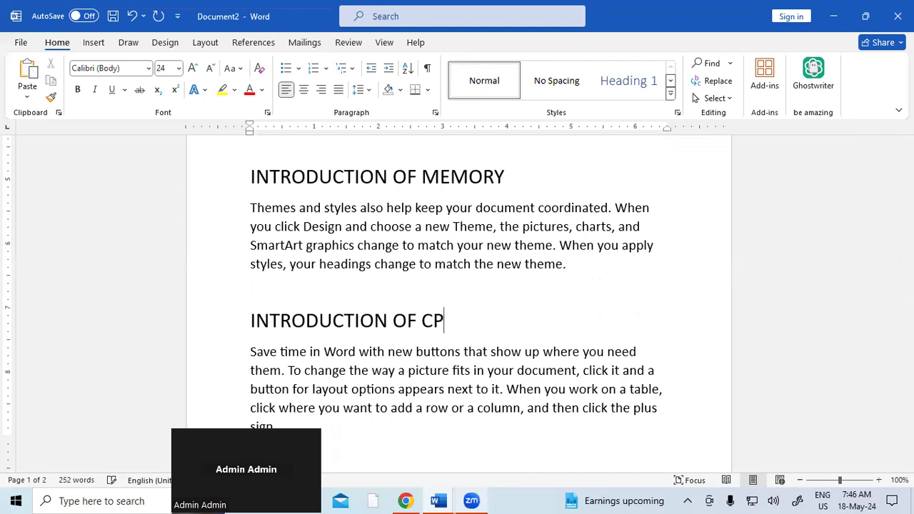
type("U")
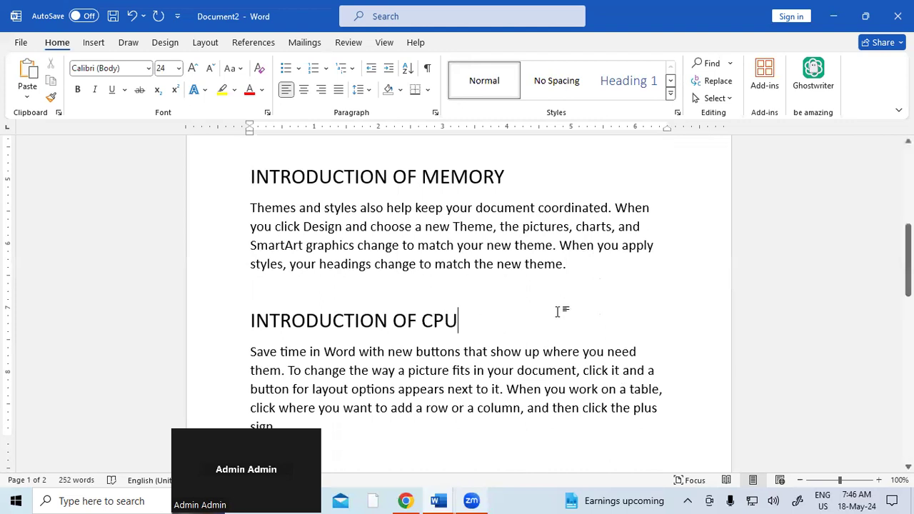
scroll(555, 315, "up", 8)
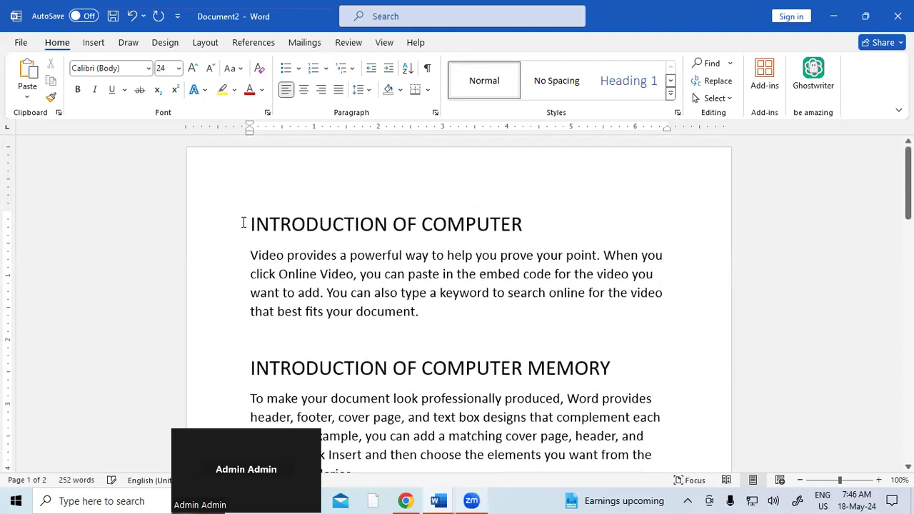
left_click(243, 224)
Step: Insert blank lines above the INTRODUCTION OF COMPUTER heading, then select that heading
key("Return")
key("Return")
key("Return")
key("Return")
key("Return")
key("Return")
key("Return")
key("Return")
key("Return")
key("Return")
key("Return")
key("Return")
key("Return")
key("Return")
key("Return")
key("Return")
key("Return")
key("Return")
key("Return")
key("Return")
key("Return")
key("Return")
key("Return")
key("Return")
key("Return")
key("Return")
key("Return")
key("Return")
key("Return")
key("Return")
scroll(310, 304, "down", 5)
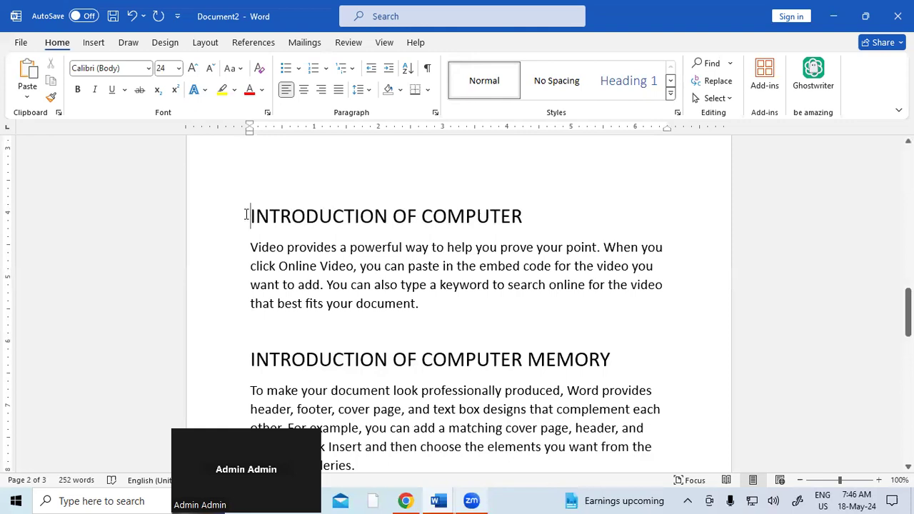
left_click_drag(246, 214, 531, 225)
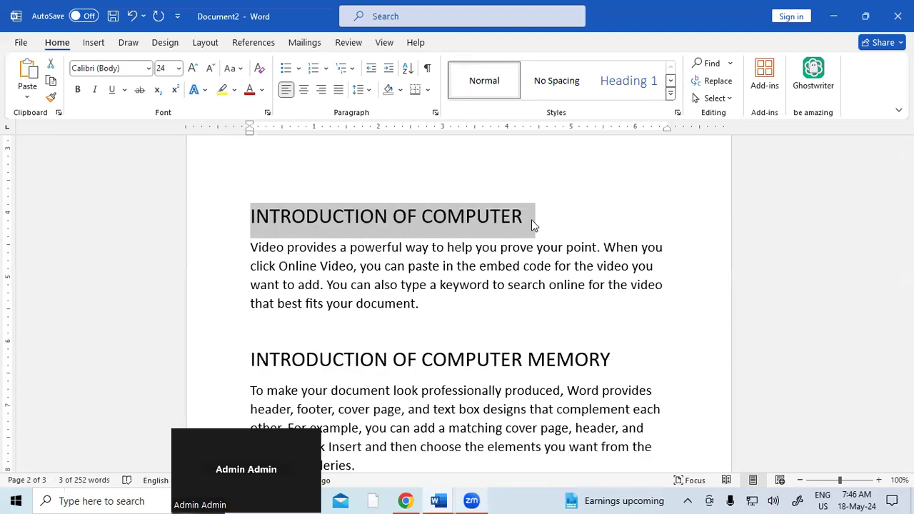
left_click(522, 265)
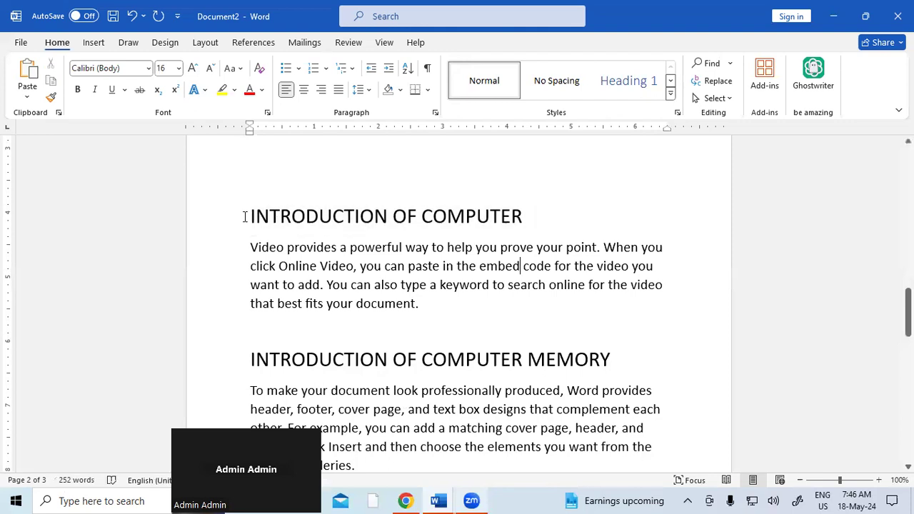
left_click_drag(259, 218, 534, 218)
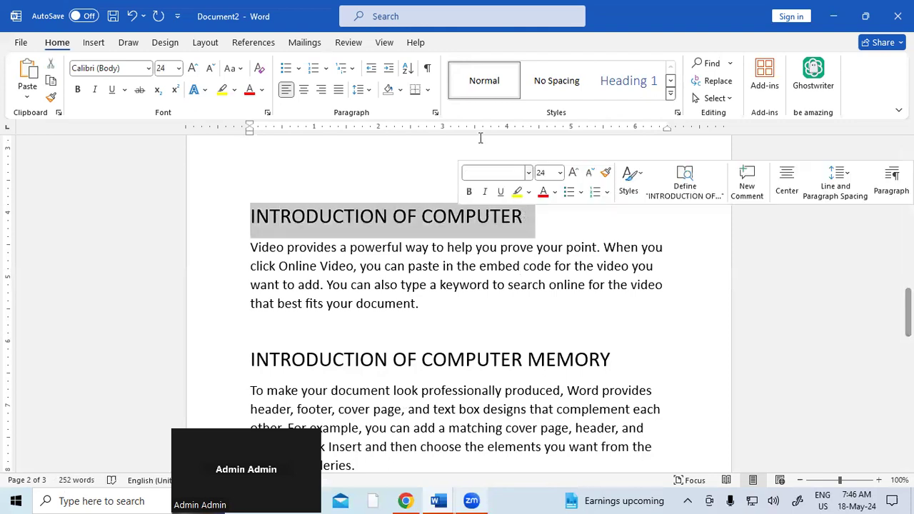
left_click(253, 42)
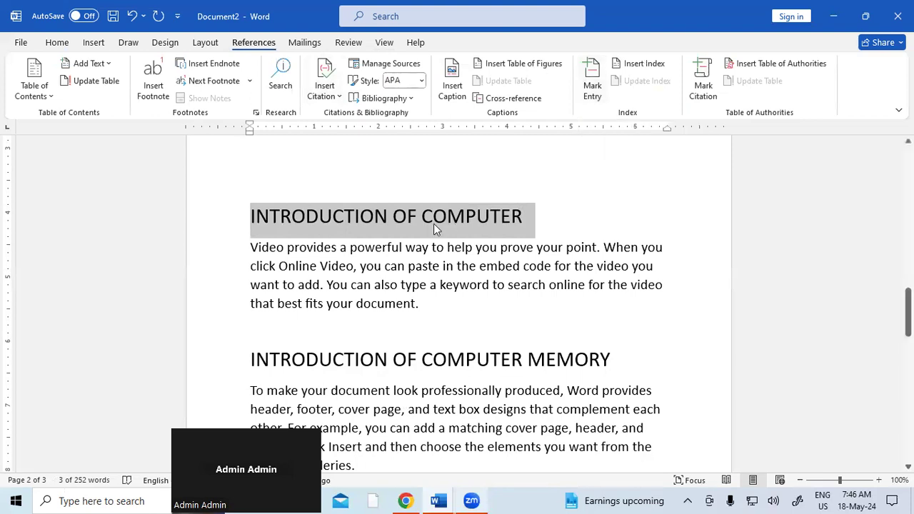
Step: Mark INTRODUCTION OF COMPUTER and INTRODUCTION OF COMPUTER MEMORY as index entries with bold italic page numbers
key("alt+shift+x")
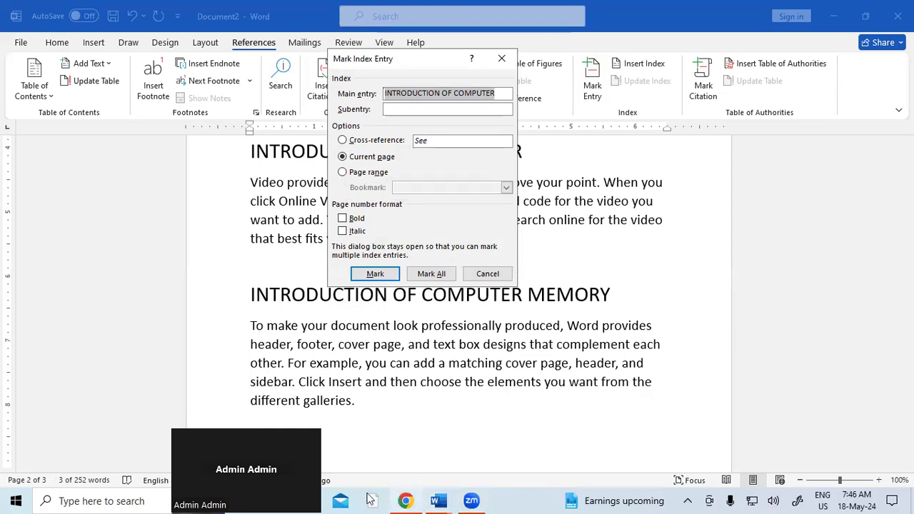
left_click(354, 219)
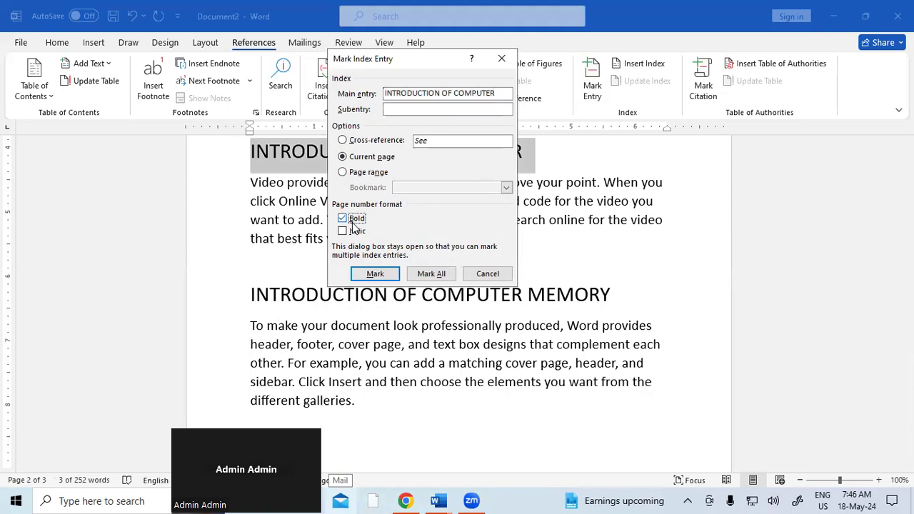
left_click(357, 231)
left_click(385, 276)
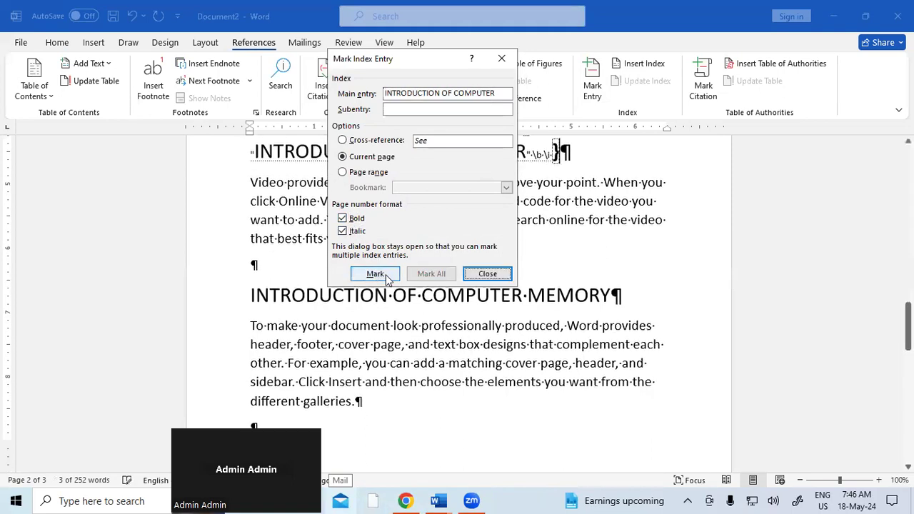
left_click(488, 274)
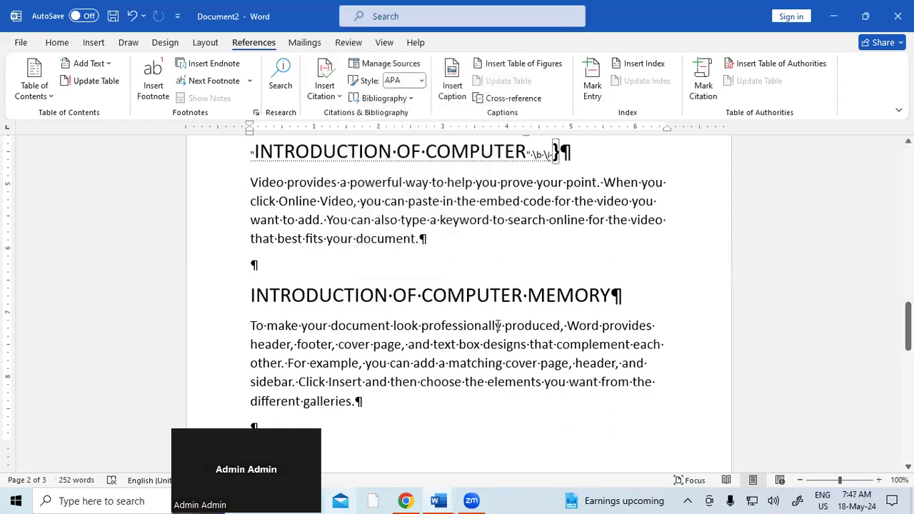
scroll(497, 325, "up", 5)
scroll(497, 325, "down", 3)
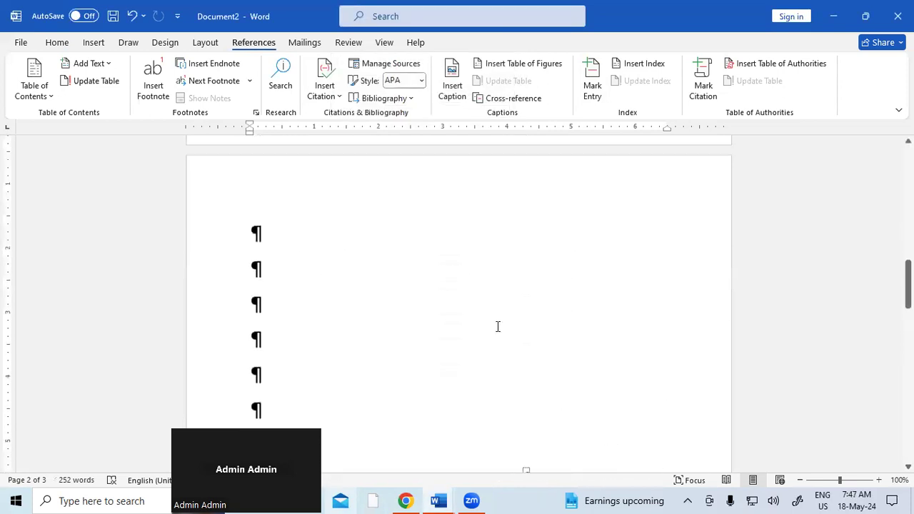
scroll(498, 326, "down", 3)
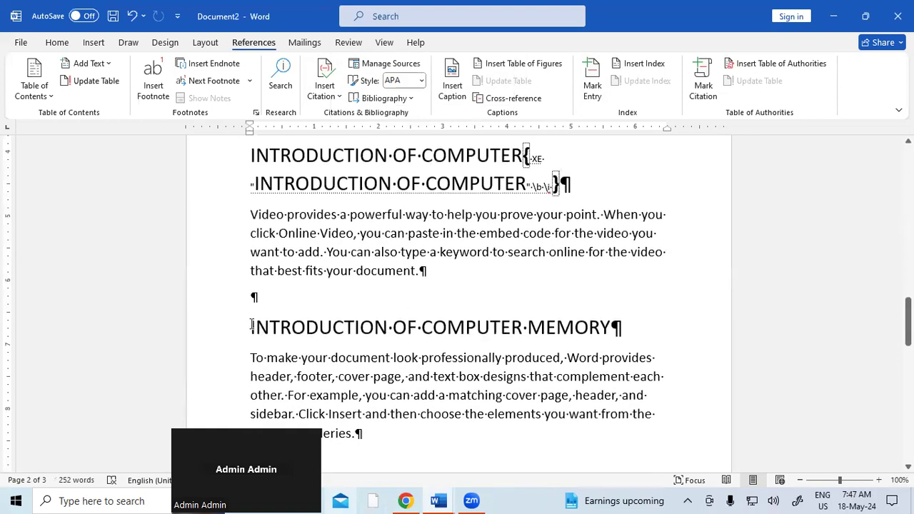
left_click_drag(250, 326, 590, 329)
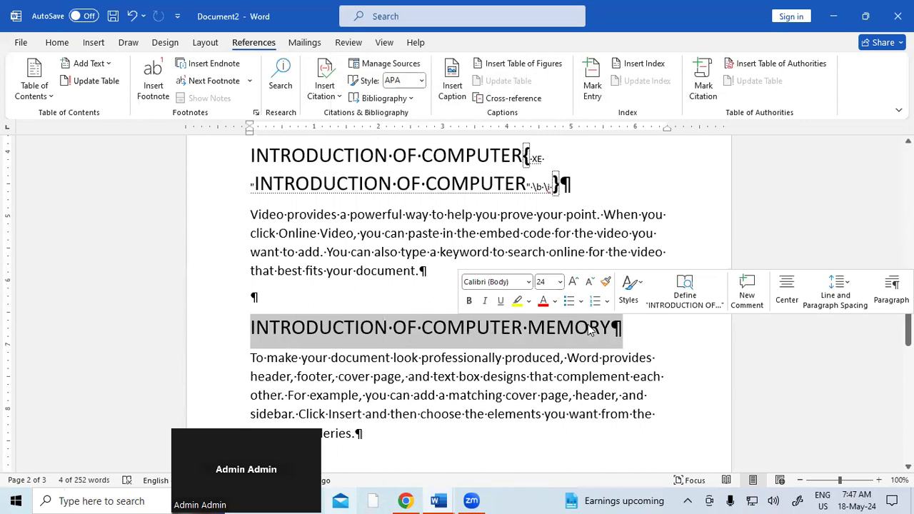
scroll(589, 328, "down", 5)
key("alt+shift+x")
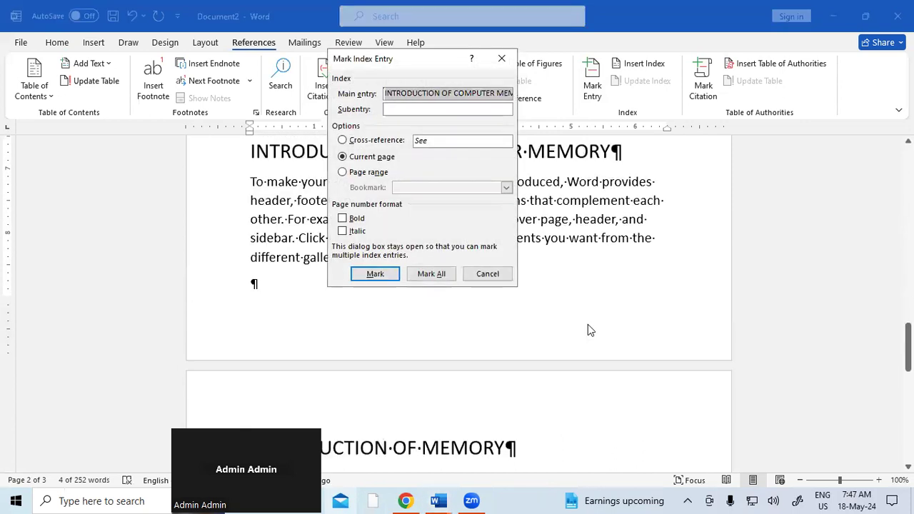
left_click(350, 220)
left_click(355, 232)
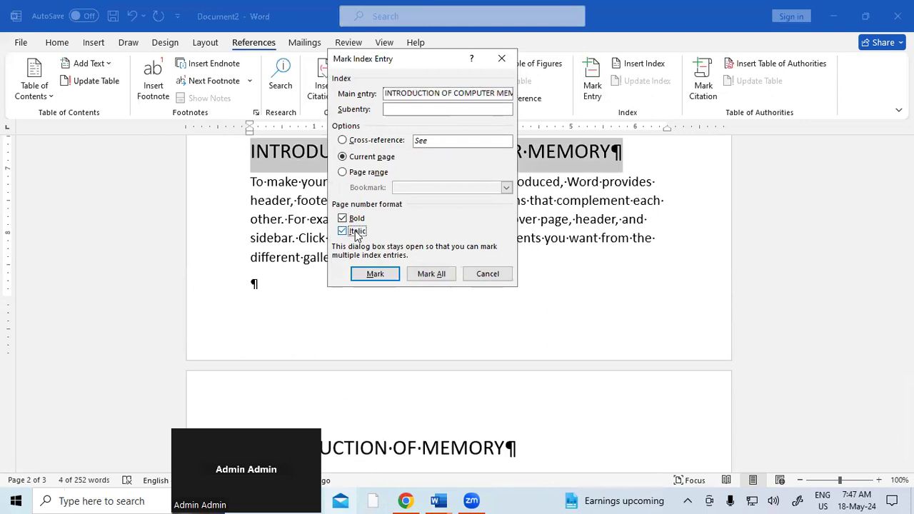
left_click(377, 275)
left_click(487, 275)
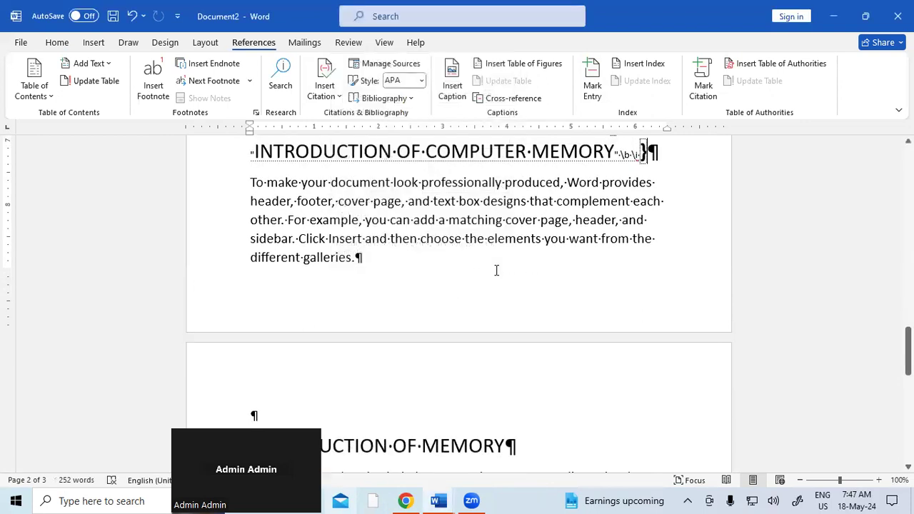
Step: Mark INTRODUCTION OF MEMORY and INTRODUCTION OF CPU as index entries with bold italic page numbers
scroll(493, 331, "down", 2)
scroll(493, 330, "down", 1)
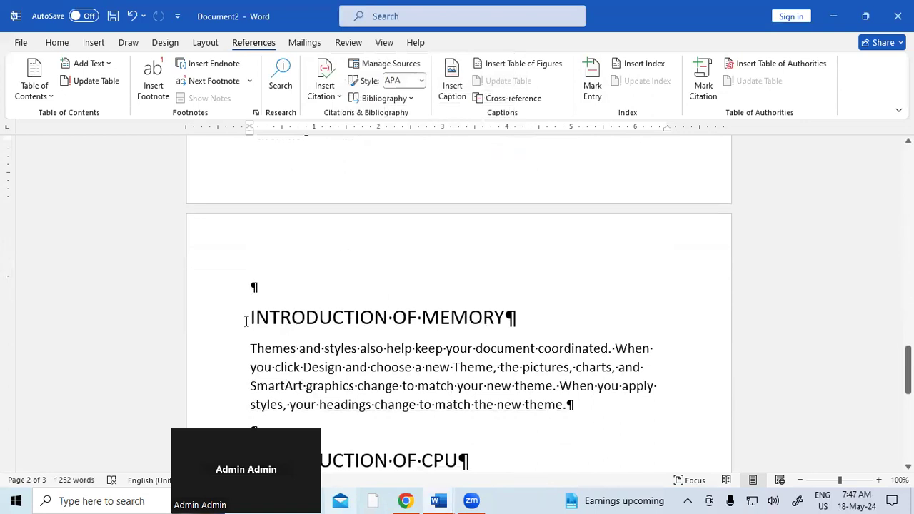
left_click_drag(247, 318, 522, 314)
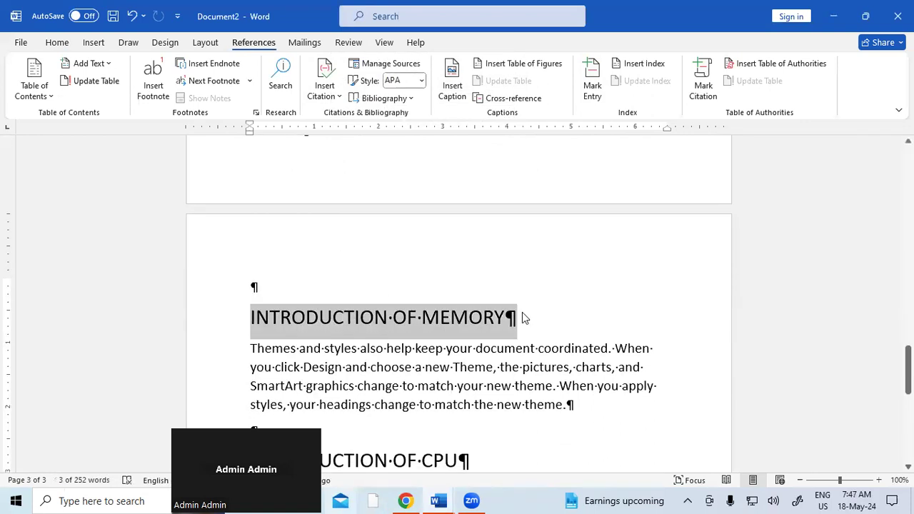
key("alt+shift+x")
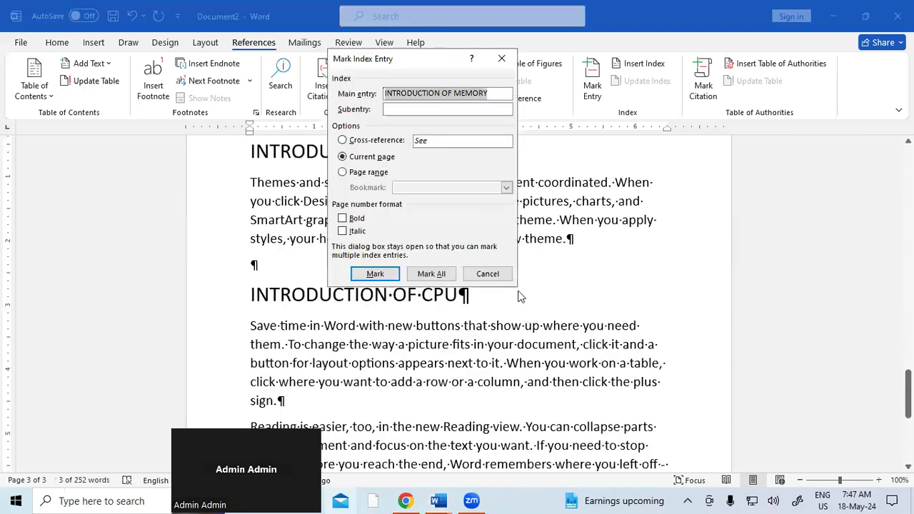
left_click(359, 219)
left_click(357, 231)
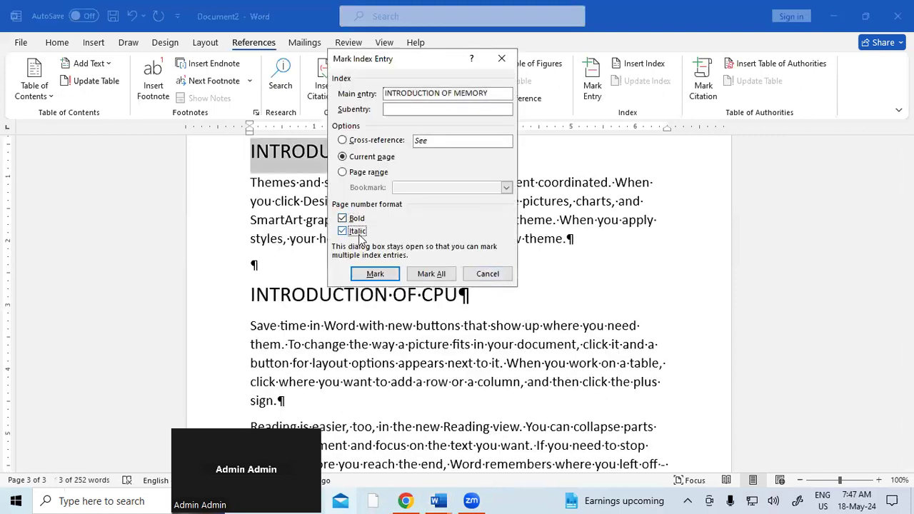
left_click(372, 274)
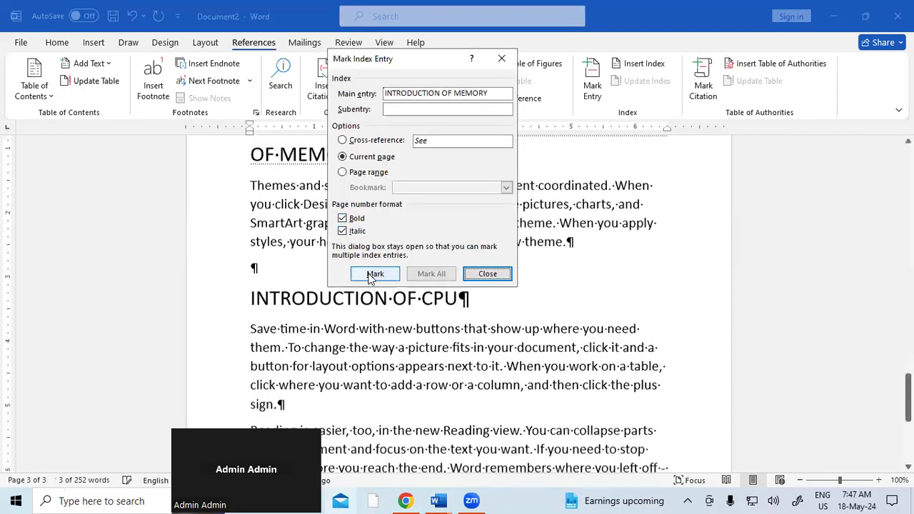
left_click(488, 273)
left_click_drag(249, 295, 478, 297)
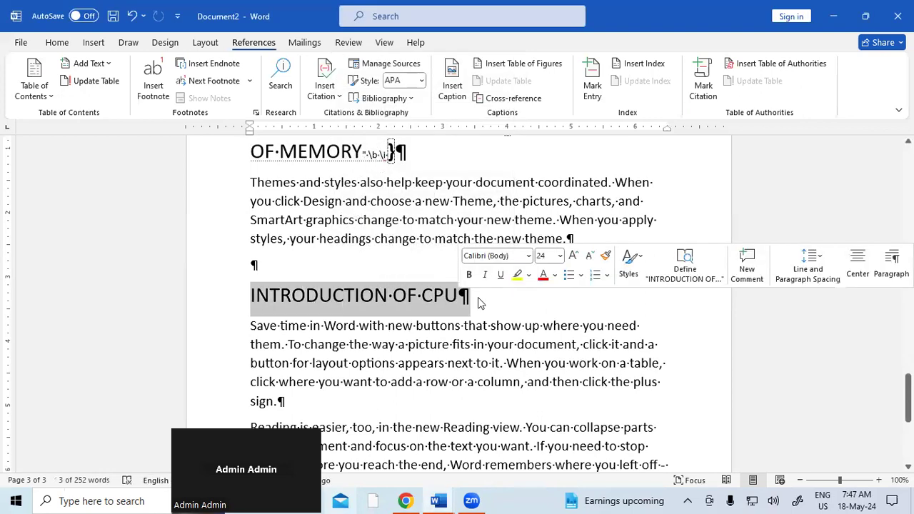
key("alt+shift+x")
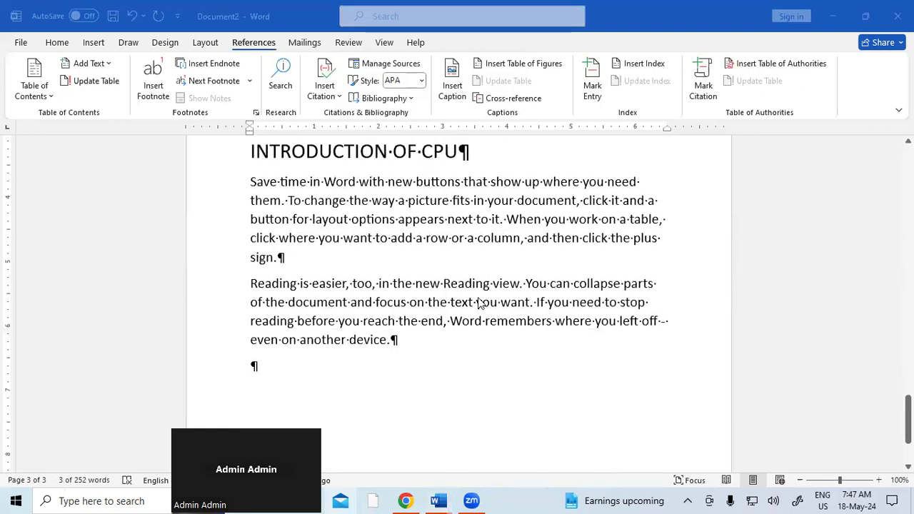
left_click(355, 219)
left_click(354, 231)
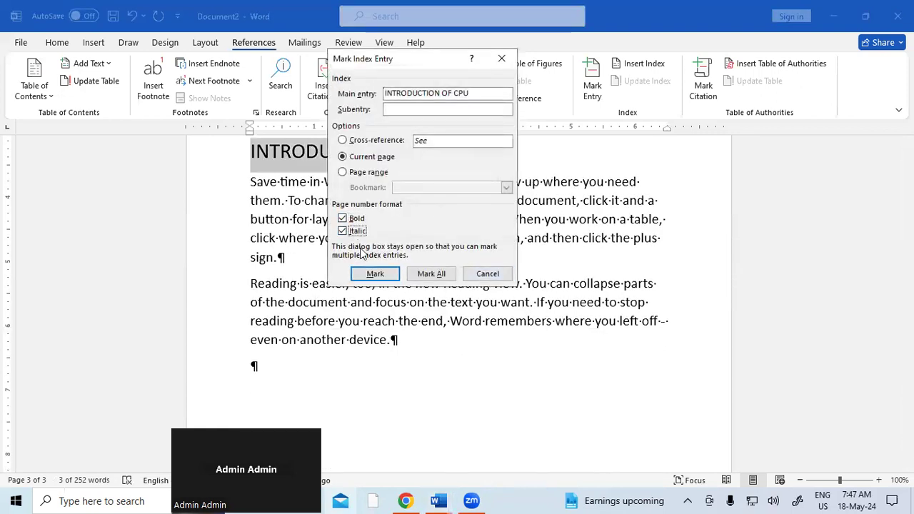
left_click(374, 274)
left_click(499, 276)
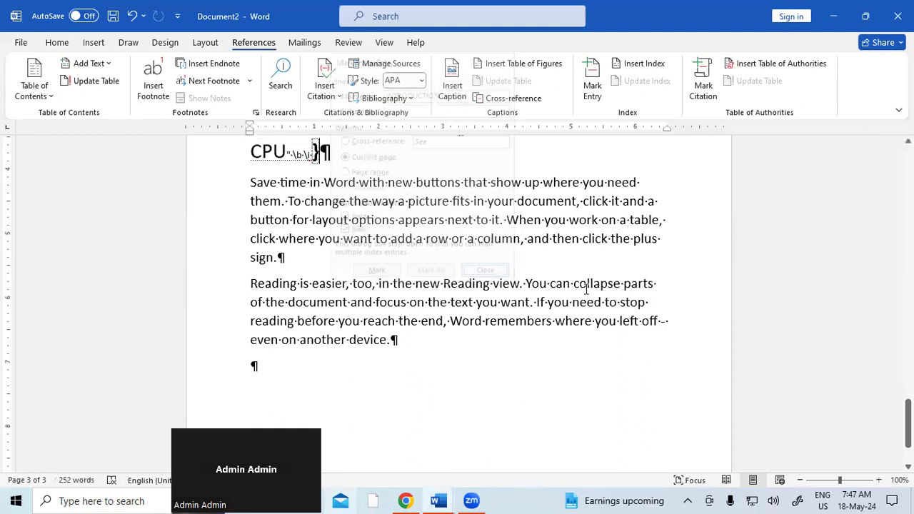
Step: Scroll back to page 1 and place the insertion point on the first empty line
left_click_drag(908, 422, 908, 291)
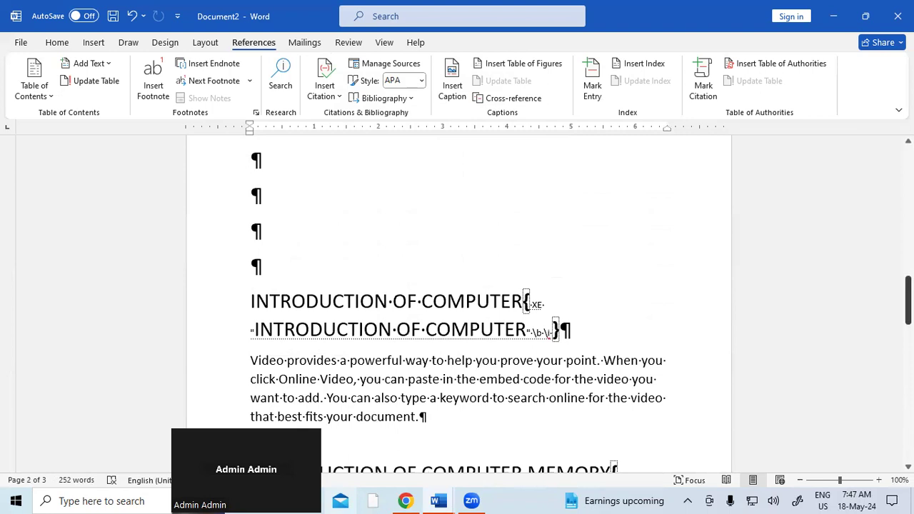
left_click_drag(908, 291, 908, 215)
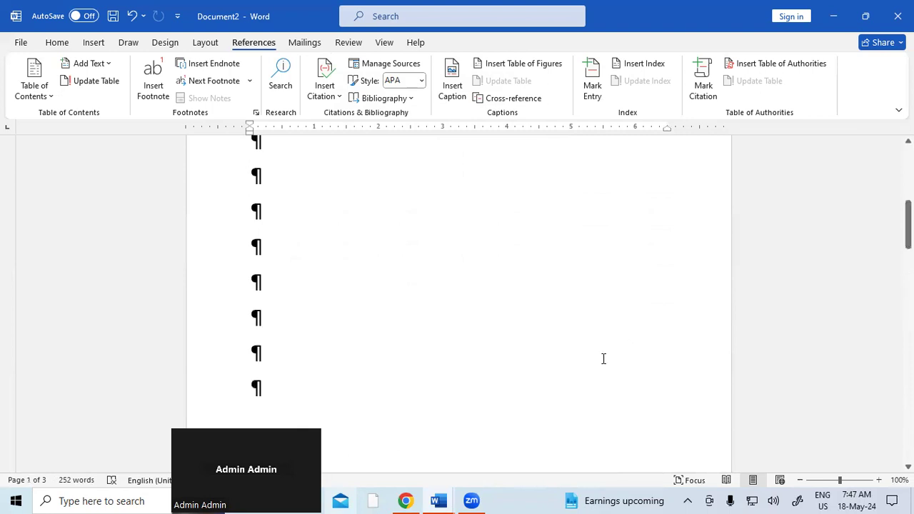
key("ctrl+a")
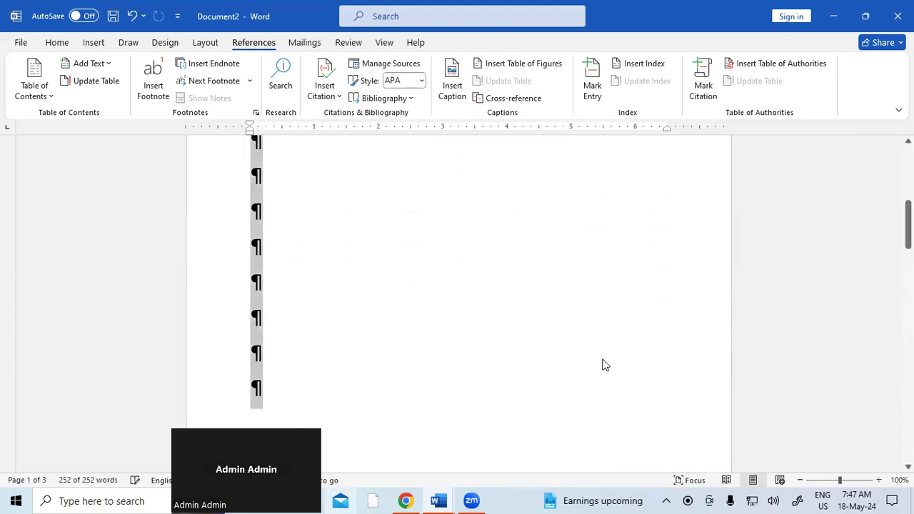
left_click(66, 45)
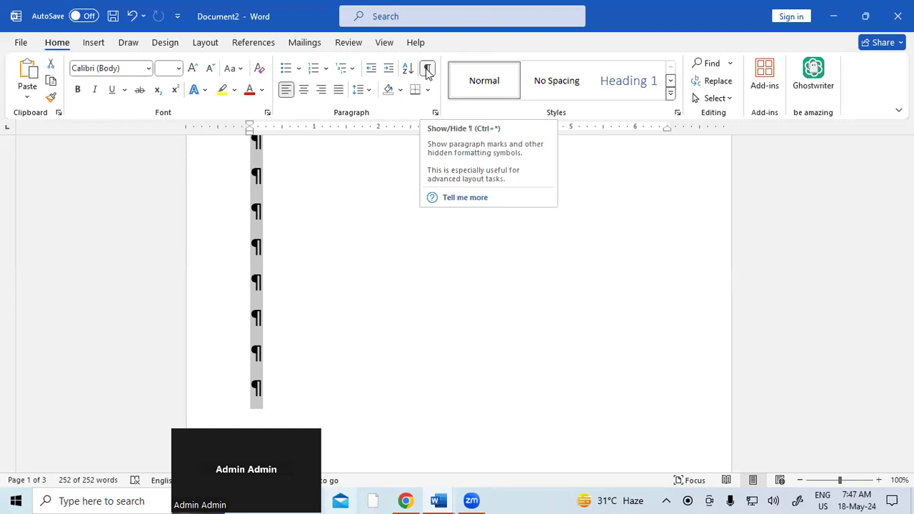
left_click_drag(908, 234, 908, 178)
left_click(293, 220)
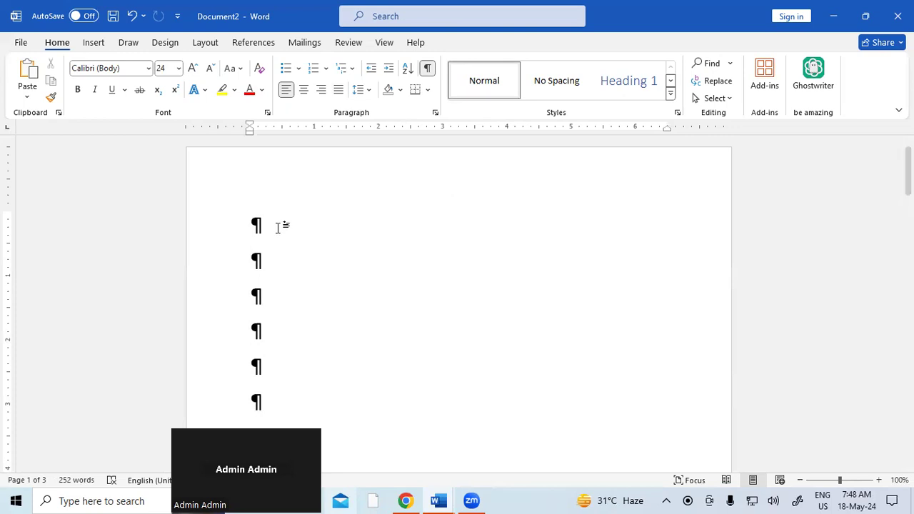
left_click(256, 43)
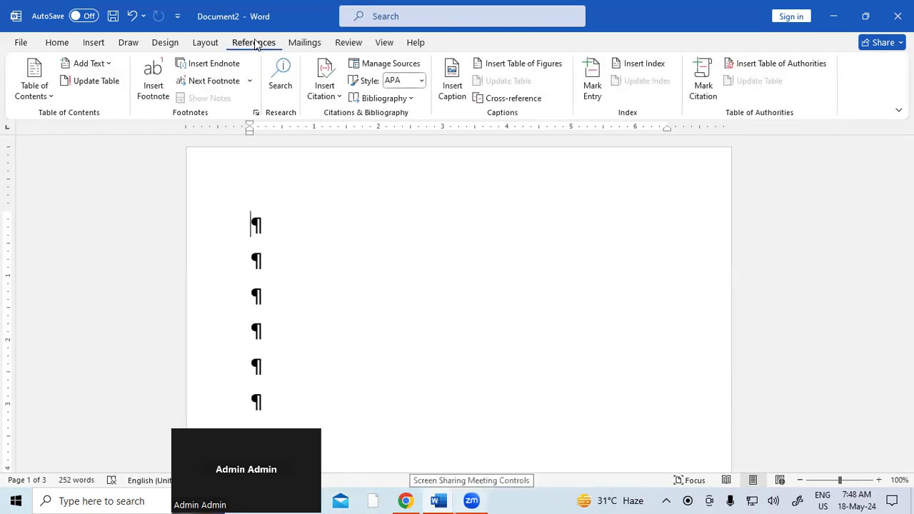
Step: Insert a two-column index at the top of page 1 and hide formatting marks
left_click(654, 66)
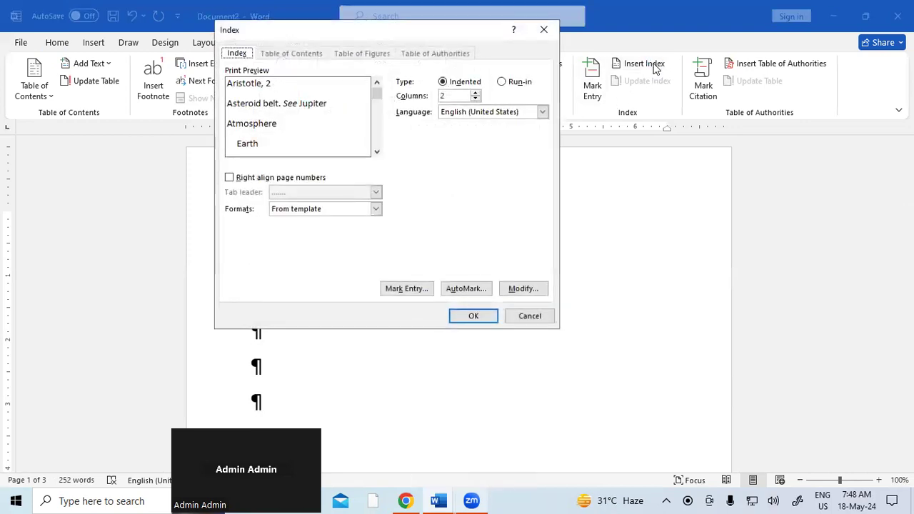
left_click(481, 312)
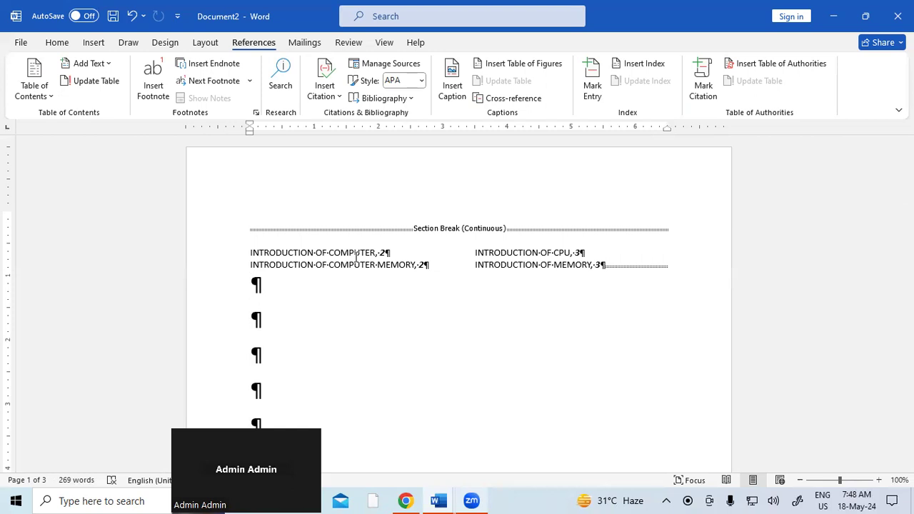
key("ctrl+a")
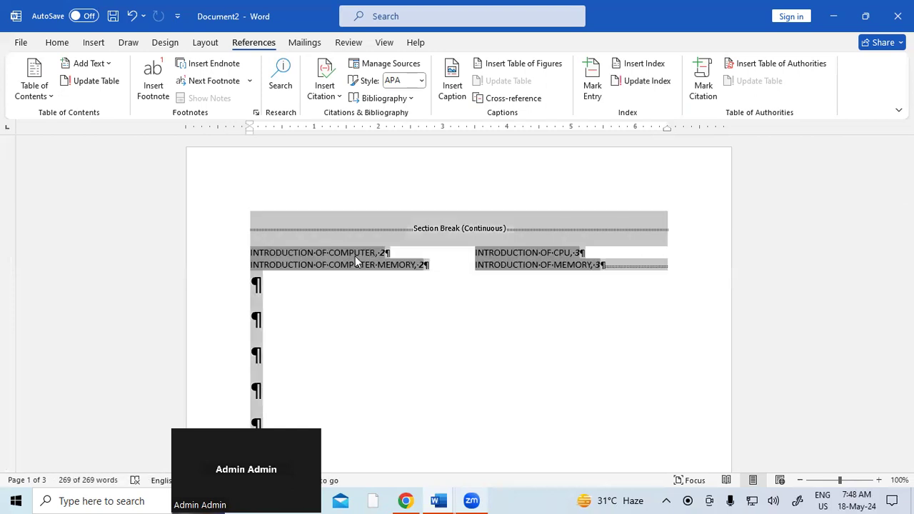
left_click(62, 47)
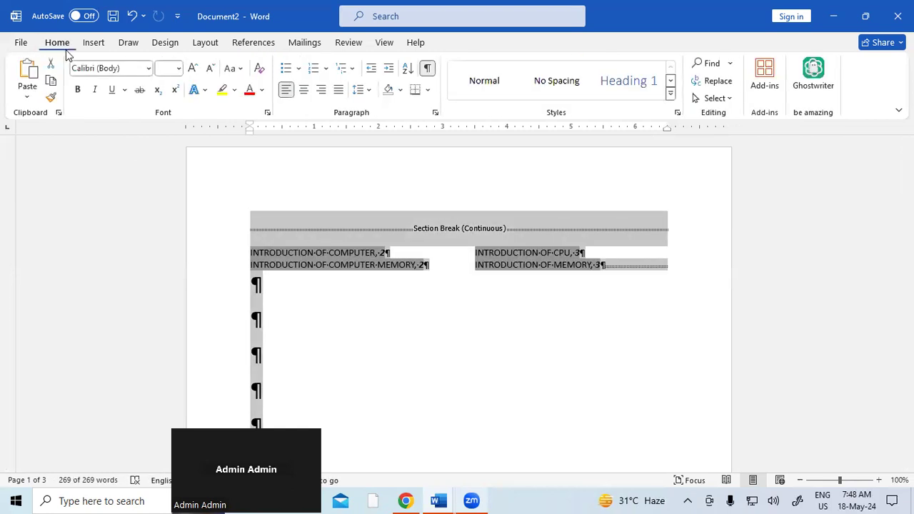
left_click(427, 68)
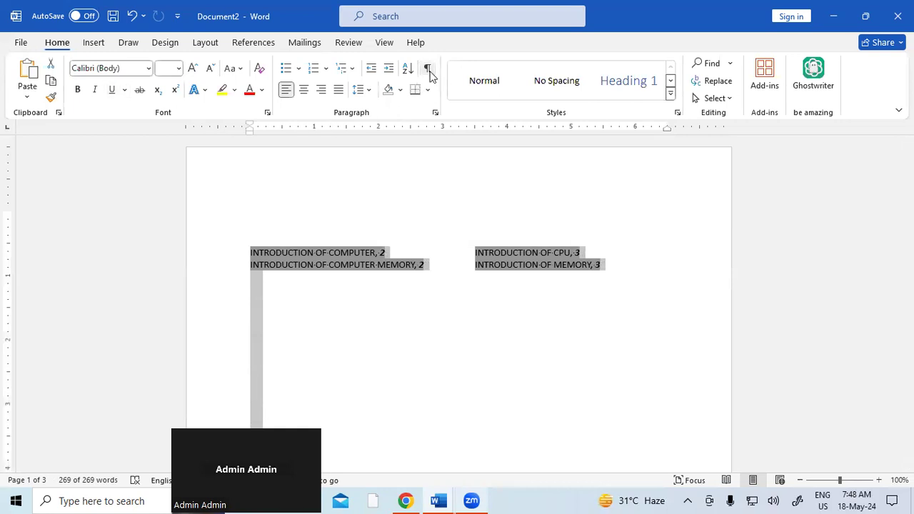
left_click(453, 349)
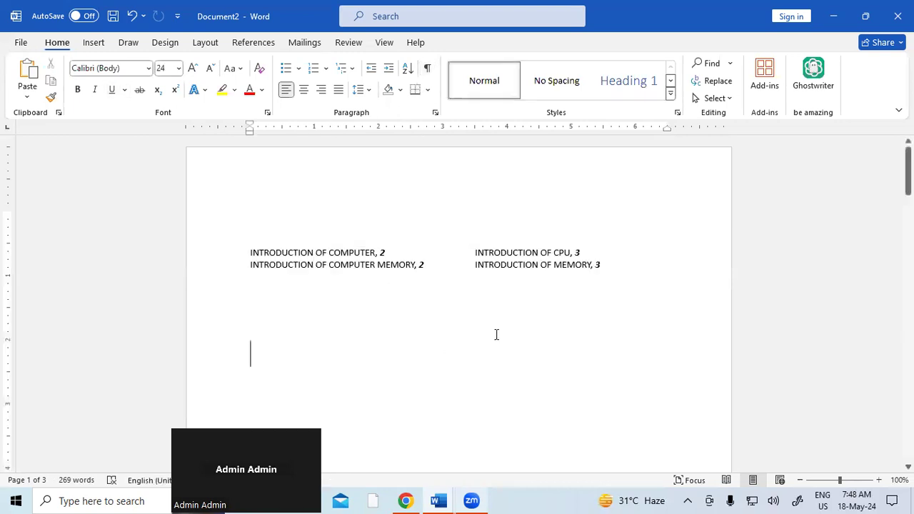
Step: Select all the text and increase its font size
key("ctrl+a")
key("ctrl+shift+period")
key("ctrl+shift+period")
key("ctrl+shift+period")
left_click(441, 324)
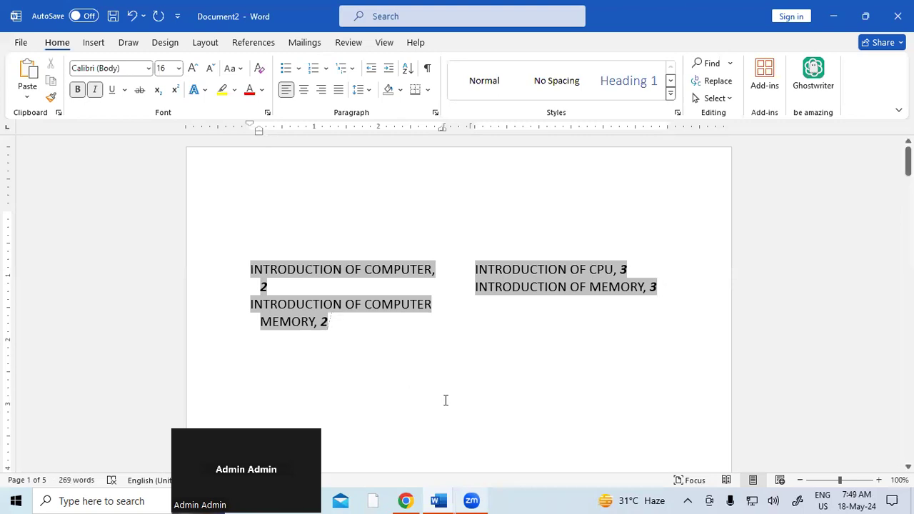
left_click(254, 43)
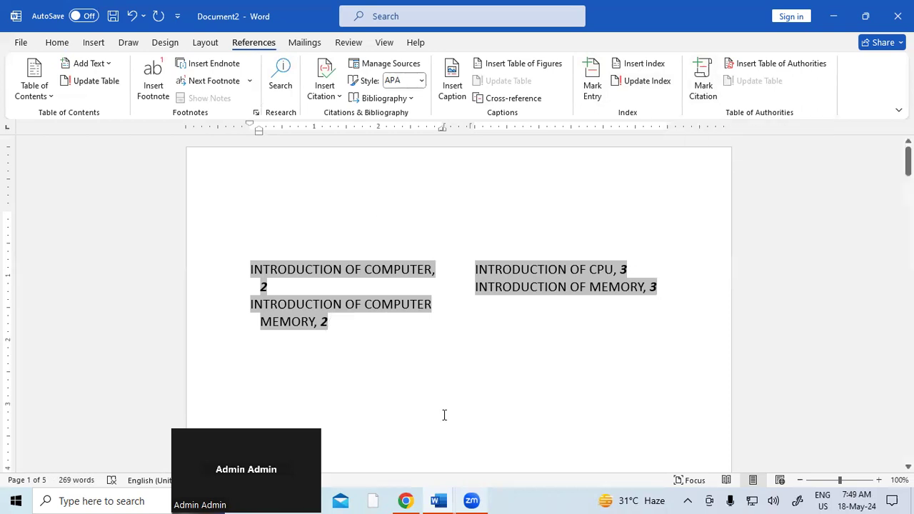
Step: Select and delete all content, leaving Document2 as an empty page
key("ctrl+a")
key("Delete")
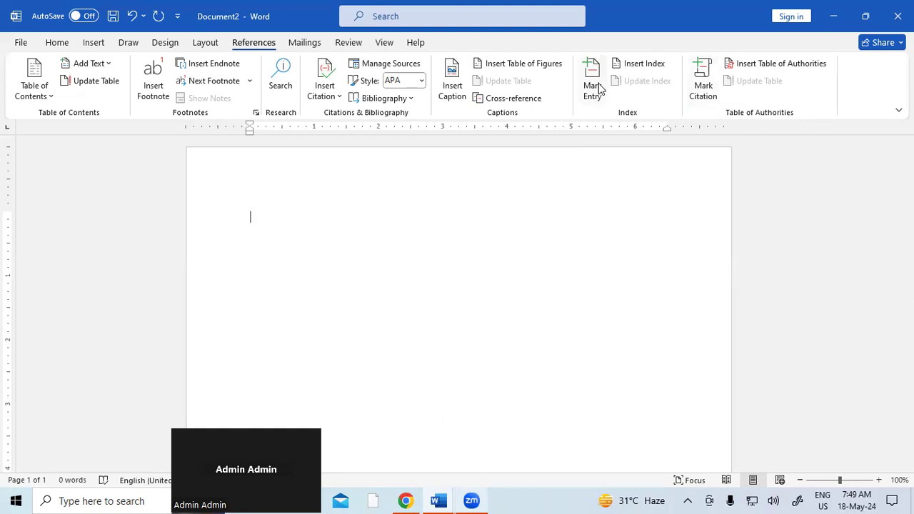
Step: Generate sample paragraphs with =RAND() and enlarge the font of all the text
type("=RAND()")
key("Return")
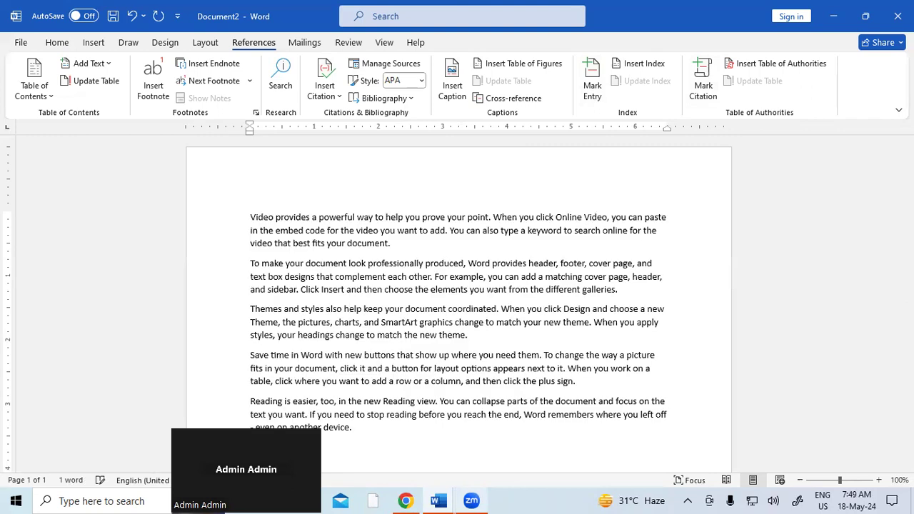
key("ctrl+a")
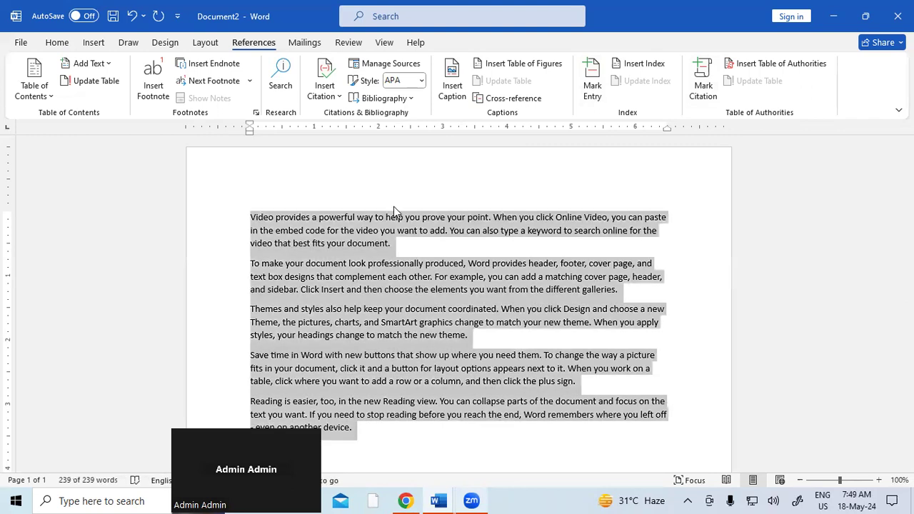
key("ctrl+shift+period")
key("ctrl+shift+period")
key("ctrl+shift+period")
Step: Enlarge 'Video provides a' and split it into its own heading paragraph
left_click(263, 221)
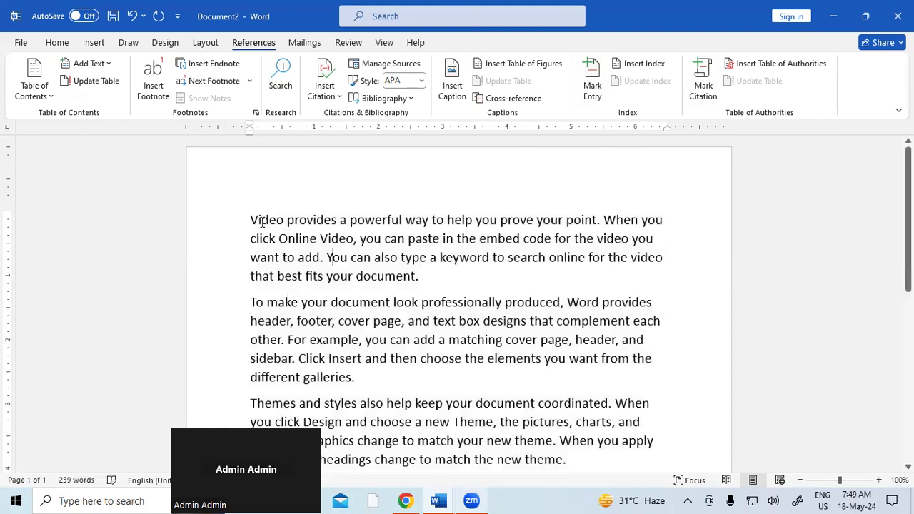
double_click(253, 220)
left_click_drag(318, 230, 347, 220)
left_click(70, 43)
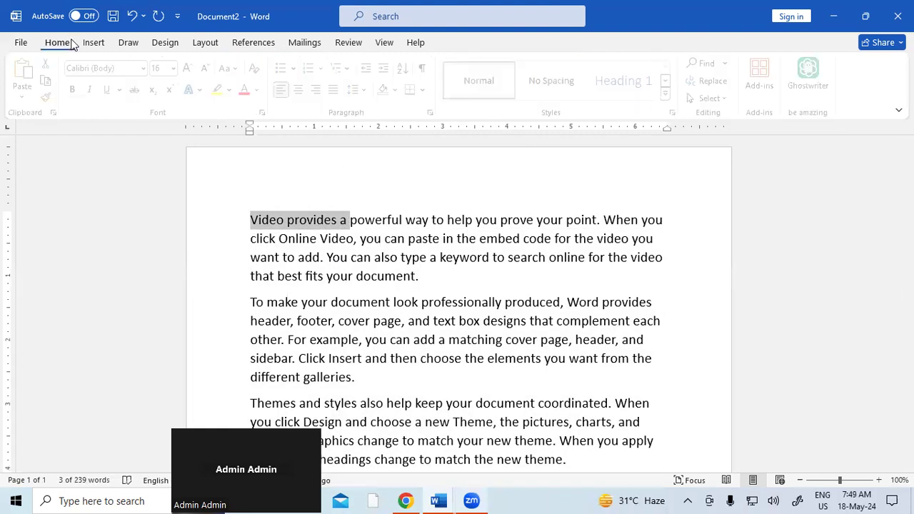
left_click(192, 69)
left_click(193, 68)
left_click(192, 68)
left_click(193, 68)
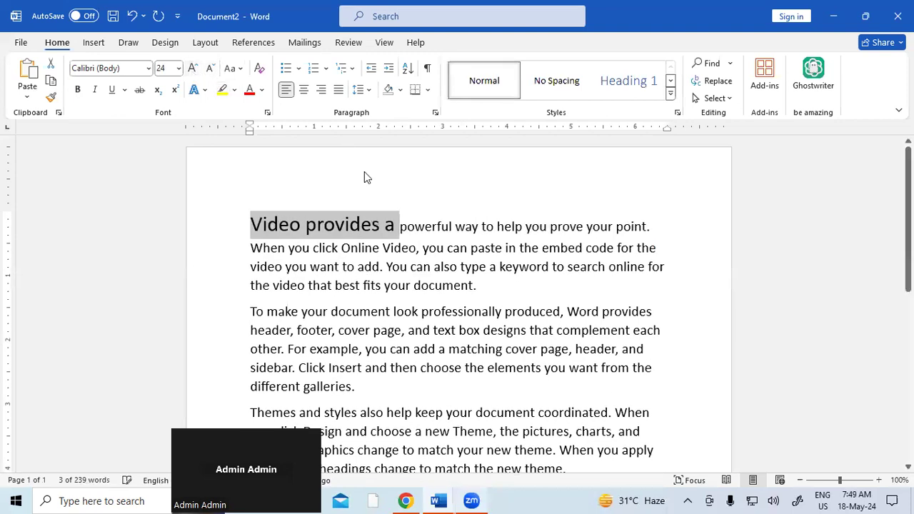
left_click(400, 227)
key("Return")
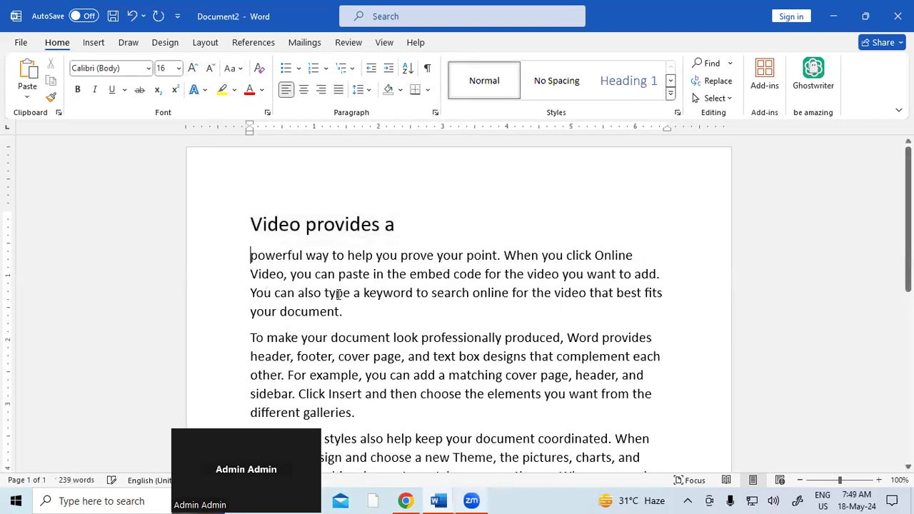
Step: Enlarge 'To make' and split it into its own heading paragraph
scroll(257, 286, "down", 1)
left_click_drag(251, 273, 307, 274)
left_click(194, 68)
left_click(194, 69)
left_click(195, 69)
left_click(195, 69)
left_click(195, 68)
left_click(194, 68)
left_click(195, 68)
left_click(338, 284)
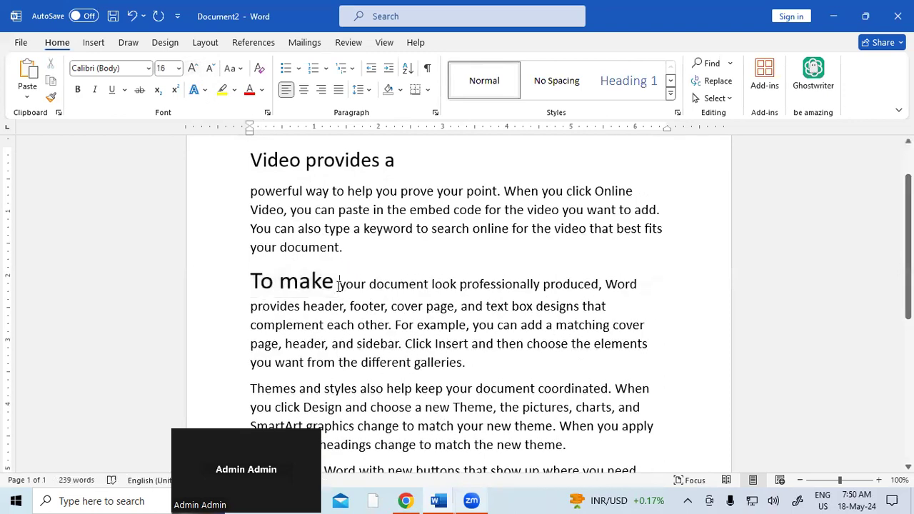
key("Return")
Step: Enlarge 'Themes' and split it into its own heading paragraph
scroll(259, 283, "down", 3)
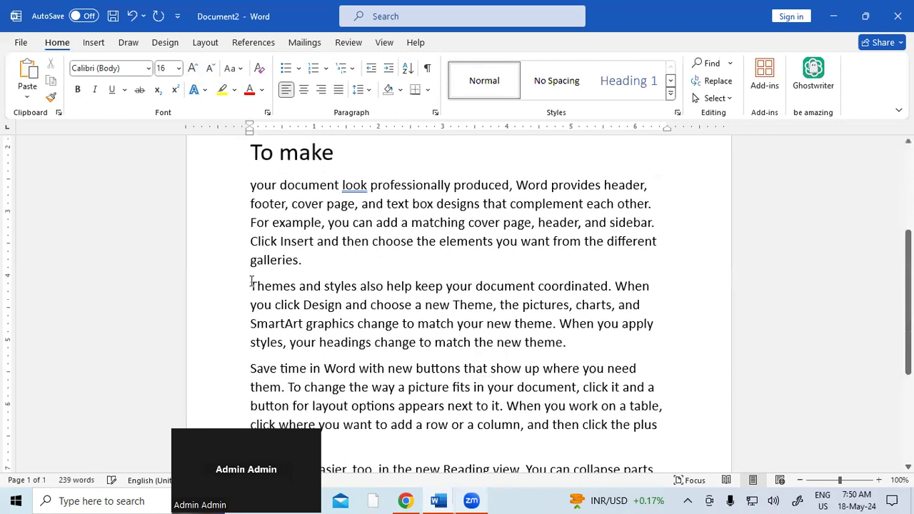
left_click_drag(250, 286, 297, 285)
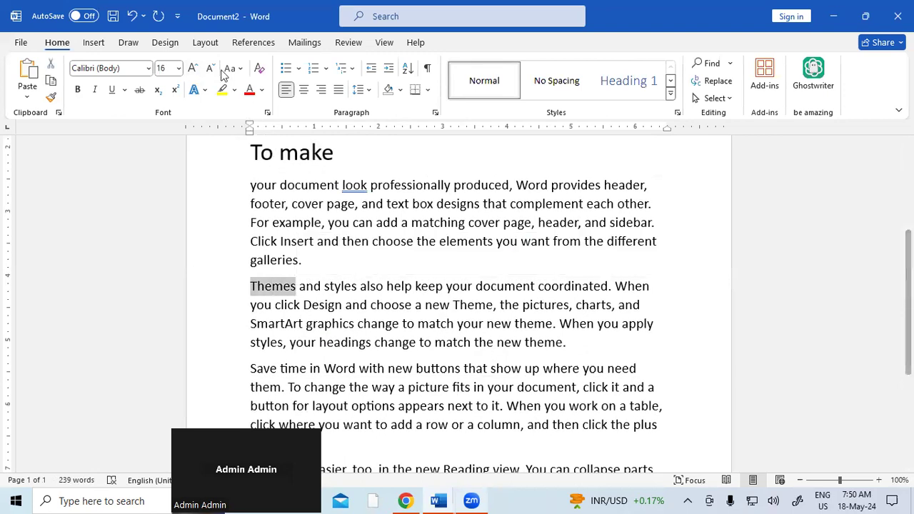
left_click(193, 70)
left_click(192, 69)
left_click(193, 69)
left_click(192, 69)
left_click(193, 69)
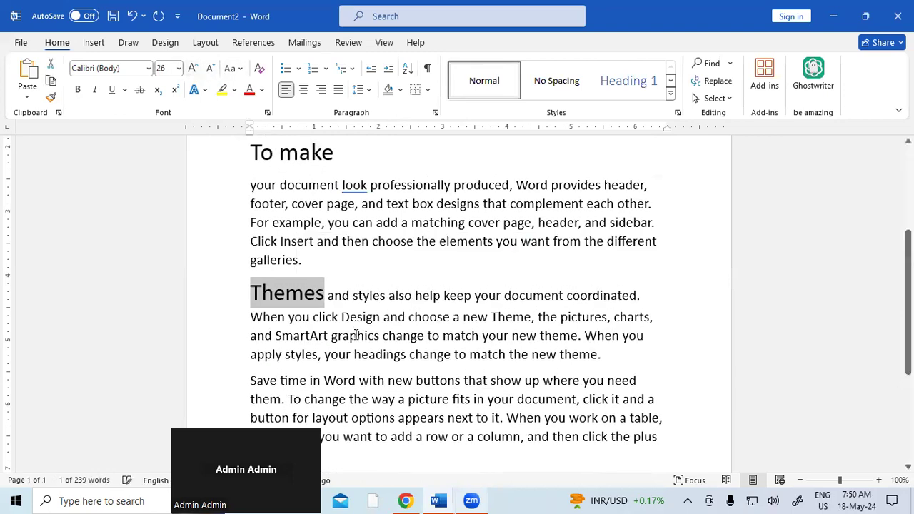
left_click(325, 295)
key("Return")
Step: Select the heading 'Video provides a' at the top of the document
scroll(391, 309, "up", 3)
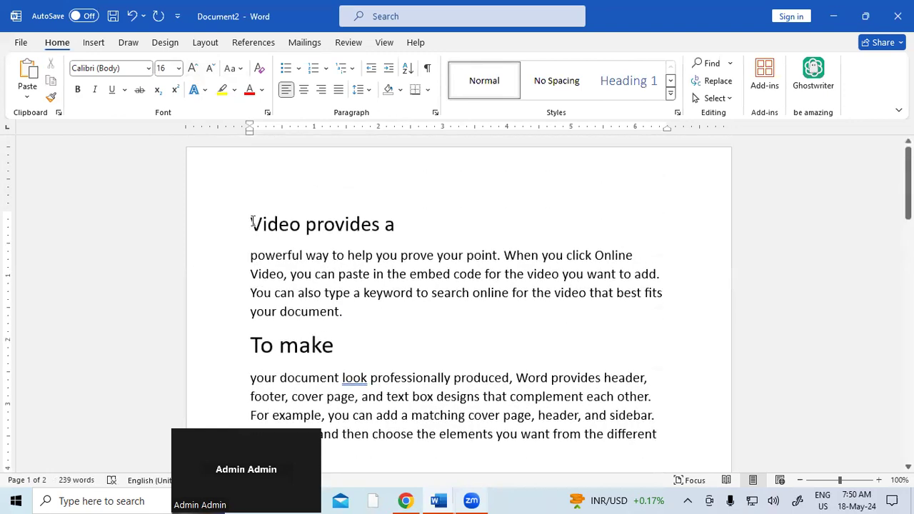
scroll(273, 226, "up", 3)
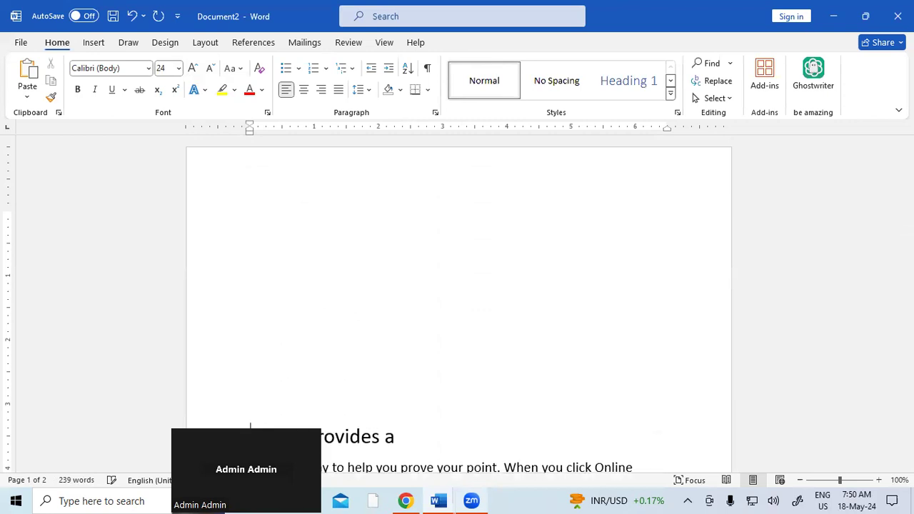
scroll(272, 226, "down", 4)
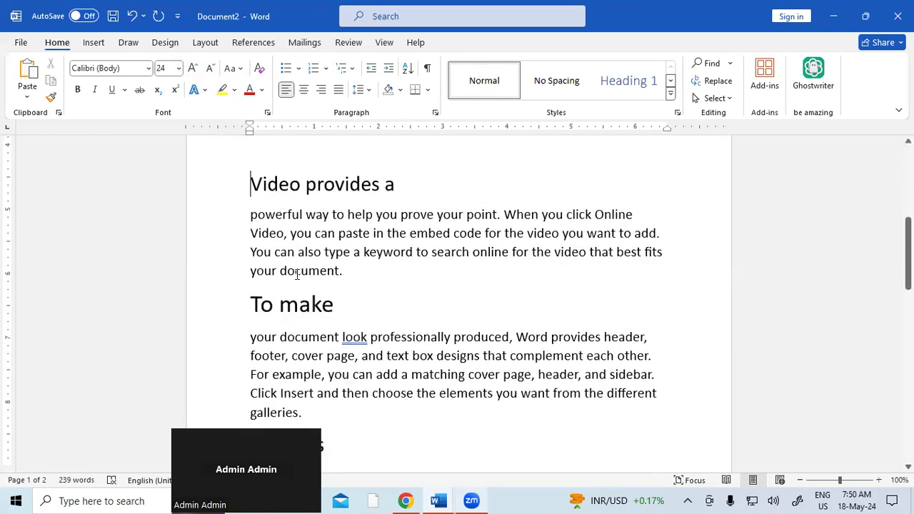
left_click_drag(250, 184, 402, 182)
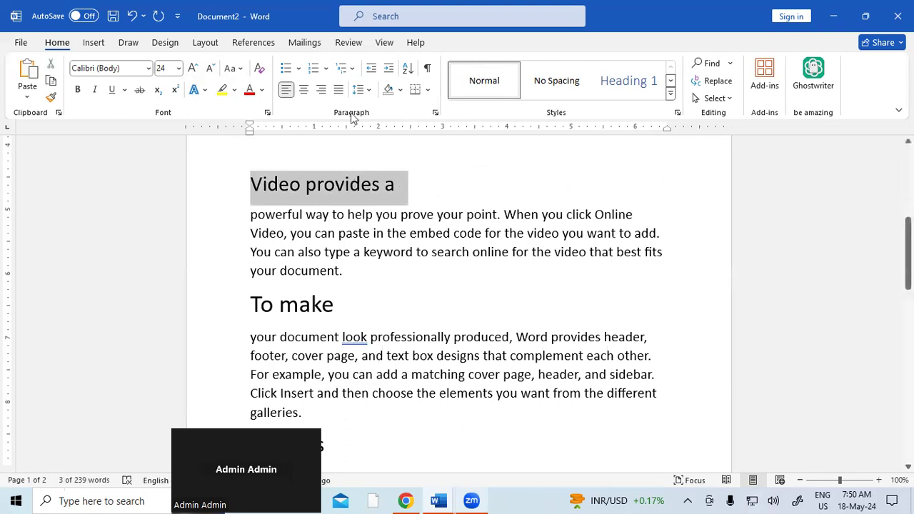
Step: Mark 'Video provides a' as a citation in the Cases category
left_click(261, 44)
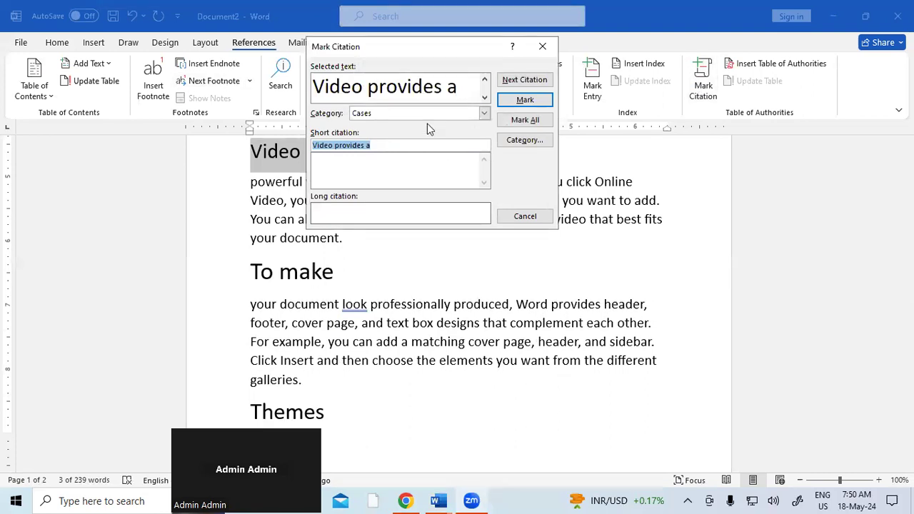
left_click(536, 98)
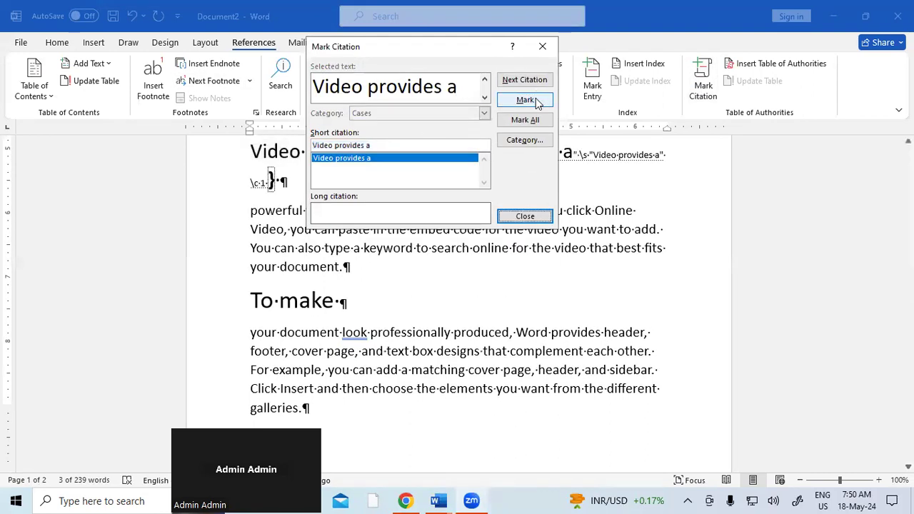
left_click(524, 216)
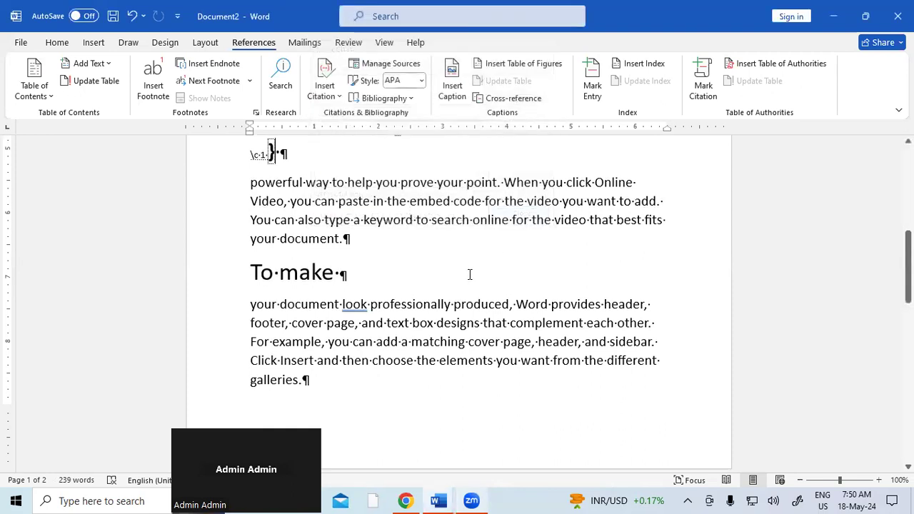
Step: Mark the heading 'To make' as a Cases citation
scroll(469, 275, "up", 2)
scroll(469, 271, "down", 4)
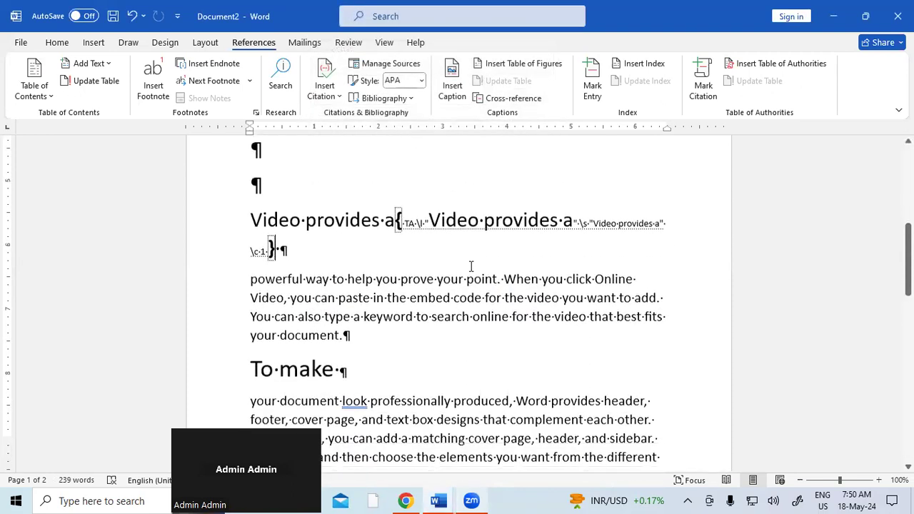
scroll(353, 258, "up", 2)
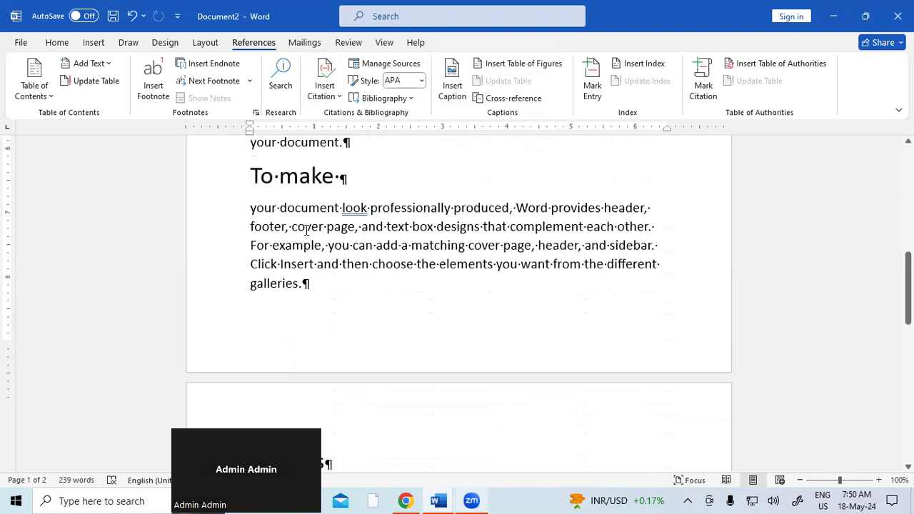
left_click_drag(248, 205, 347, 209)
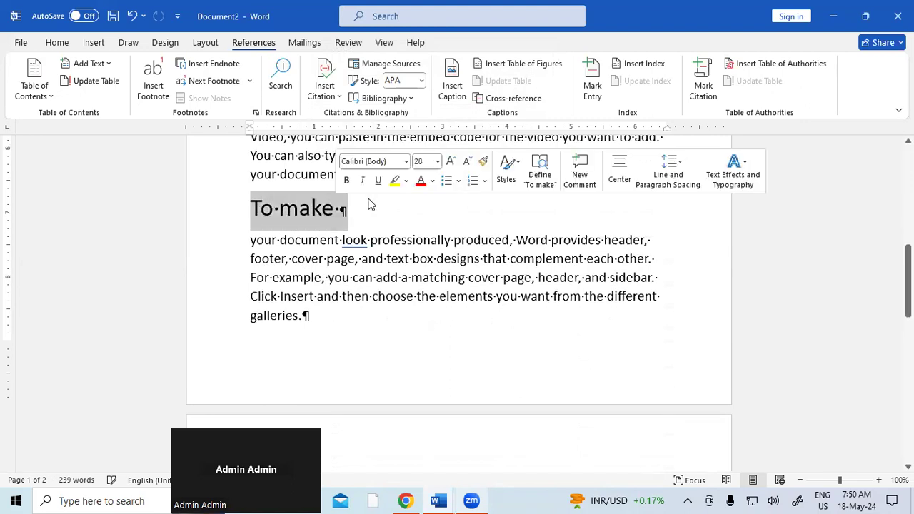
left_click(700, 85)
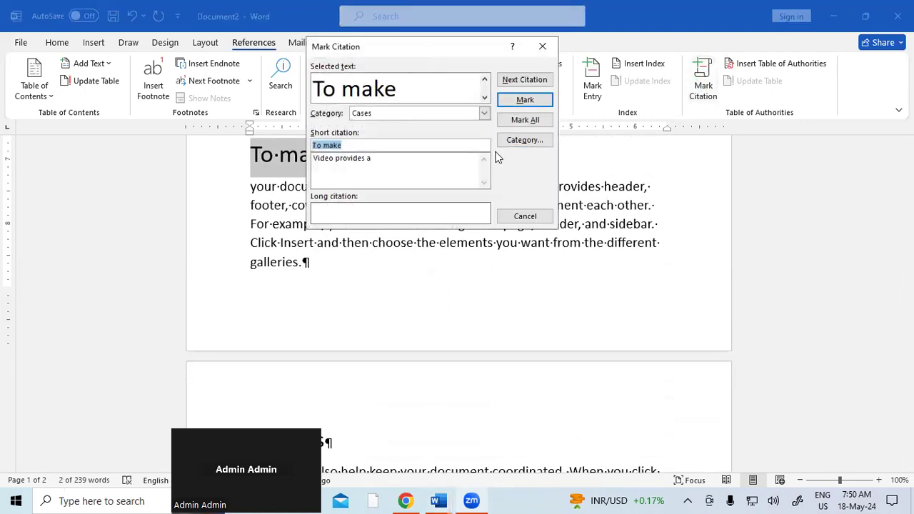
left_click(525, 100)
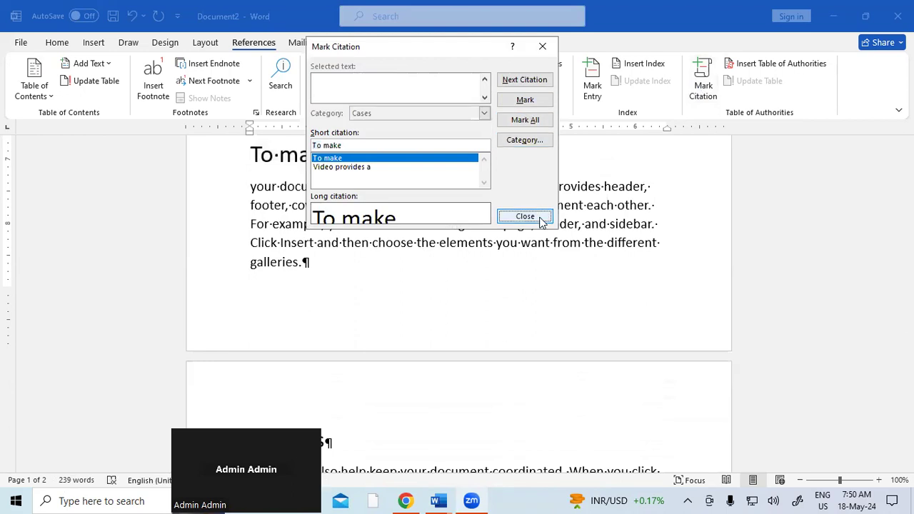
left_click(539, 217)
Step: Mark the heading 'Themes' as a Cases citation, then move to the first blank line
scroll(336, 281, "down", 3)
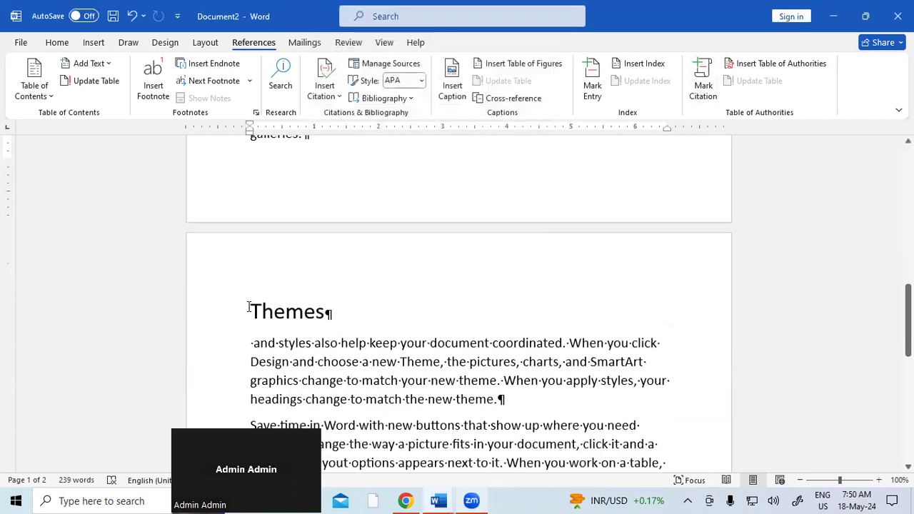
left_click_drag(249, 311, 371, 326)
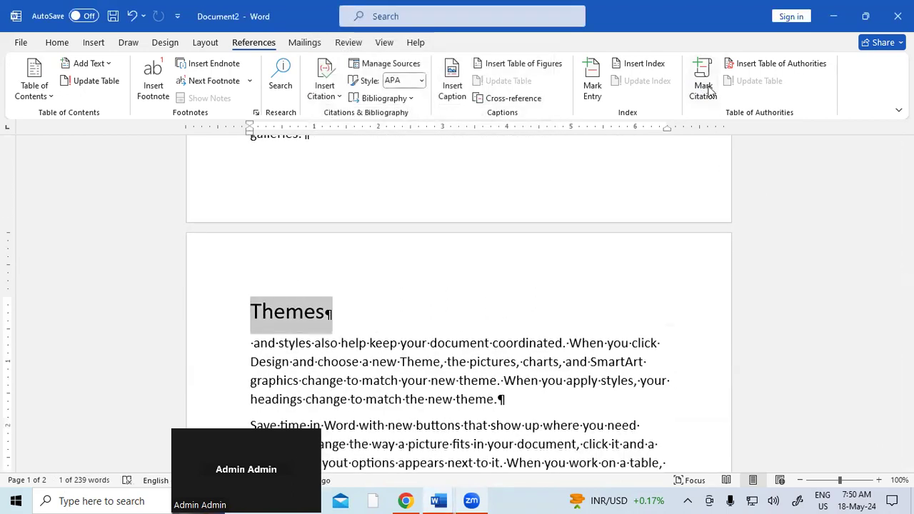
left_click(702, 87)
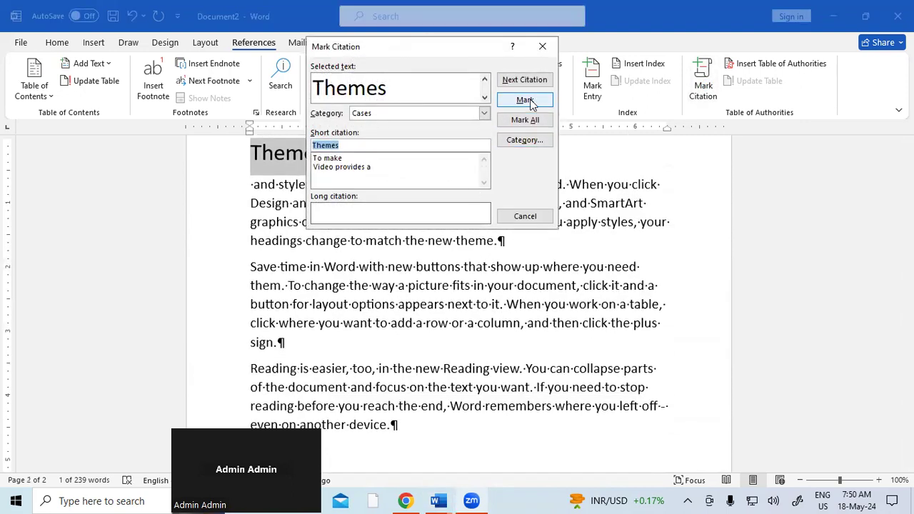
left_click(527, 99)
left_click(525, 216)
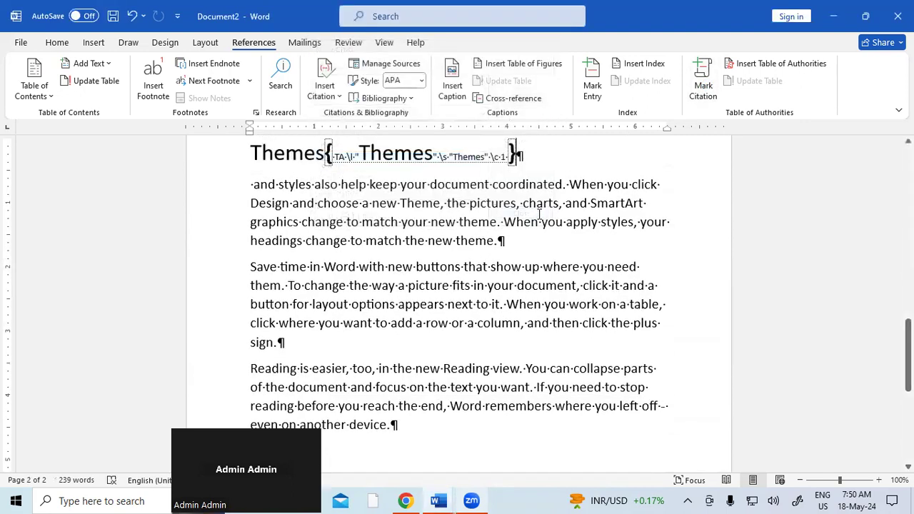
scroll(543, 284, "up", 15)
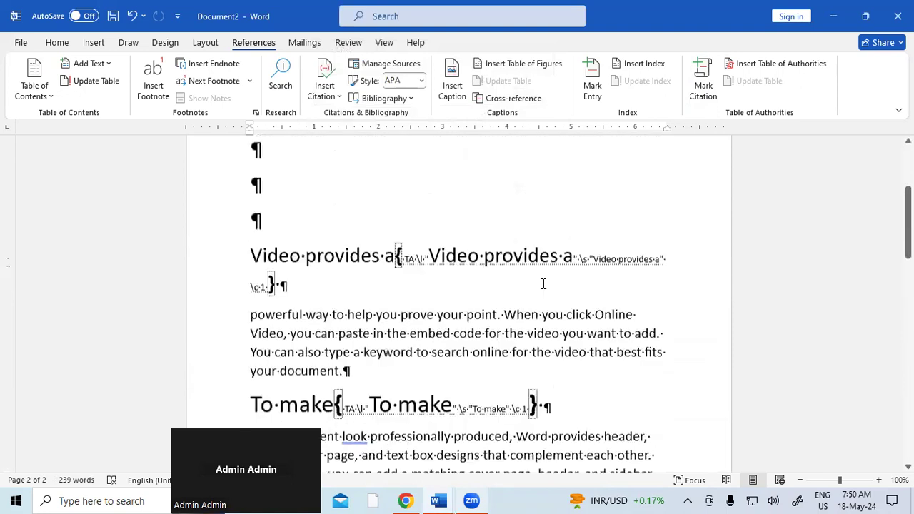
left_click(250, 227)
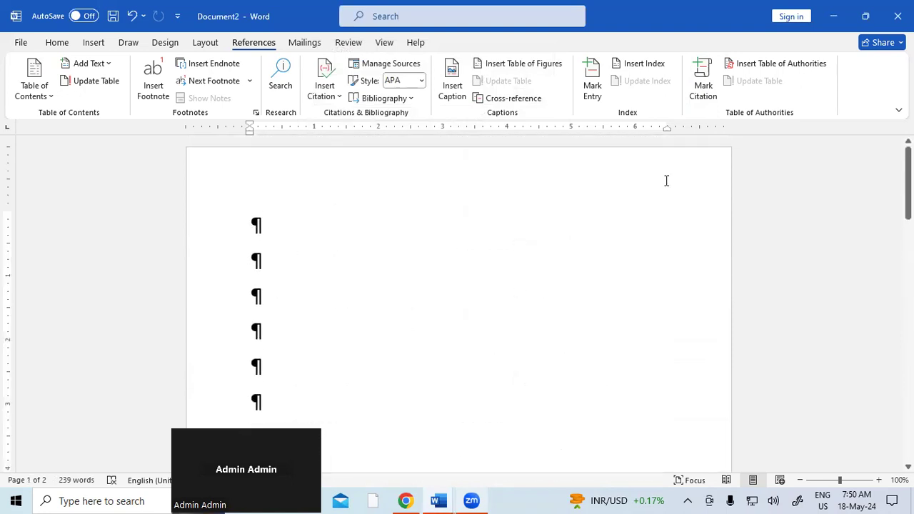
Step: Insert a Table of Authorities at the top and hide the formatting marks
left_click(784, 66)
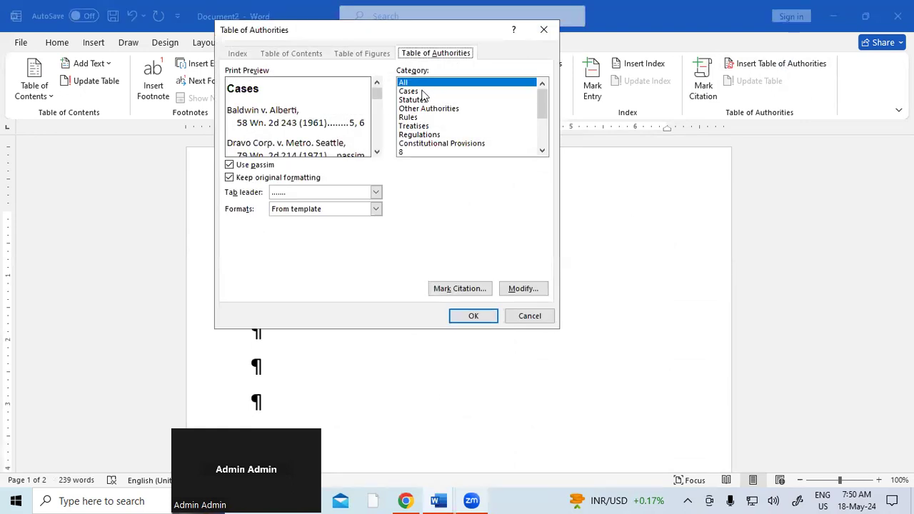
left_click(473, 316)
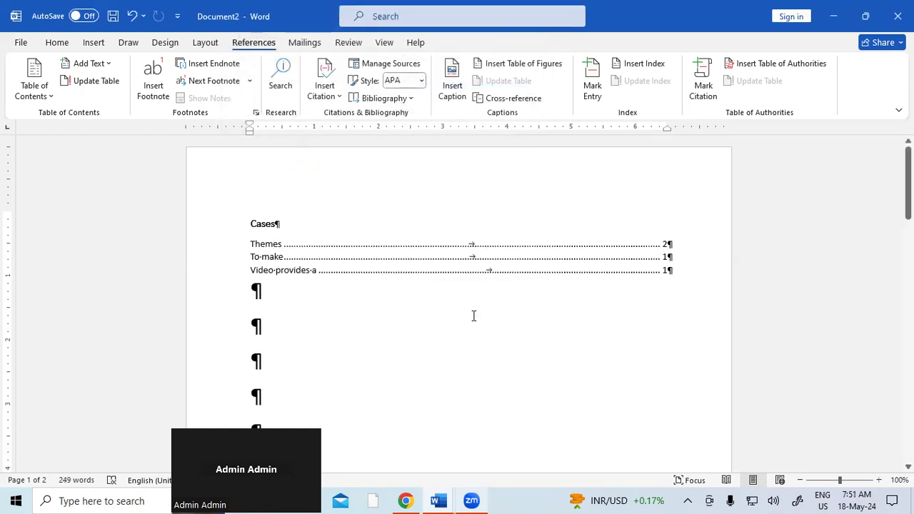
key("ctrl+a")
left_click(51, 44)
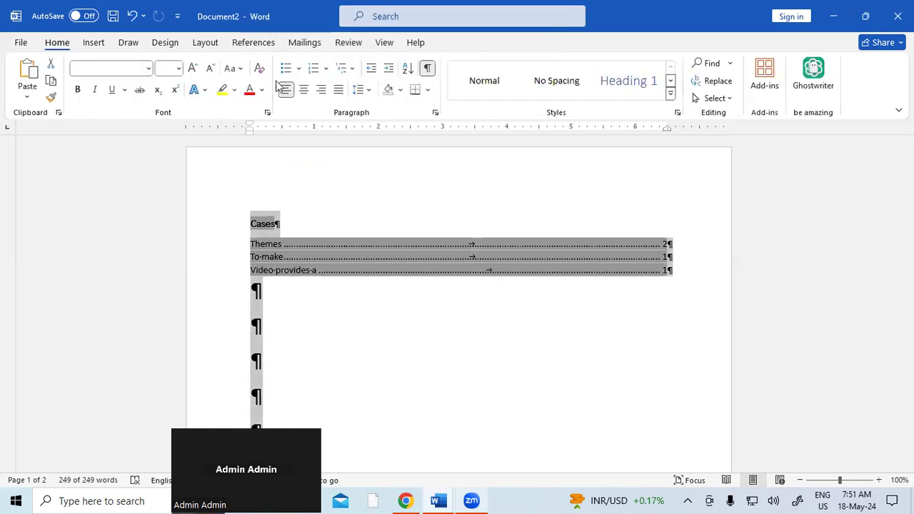
left_click(427, 68)
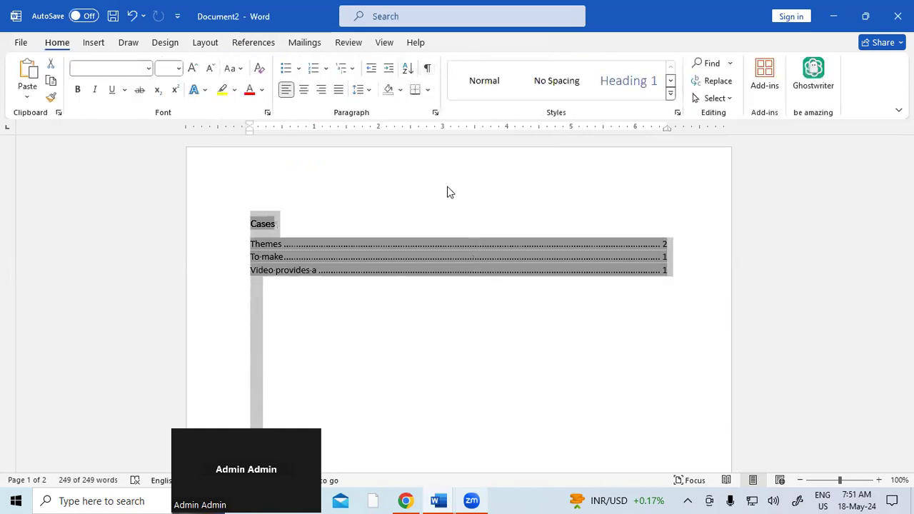
left_click(438, 315)
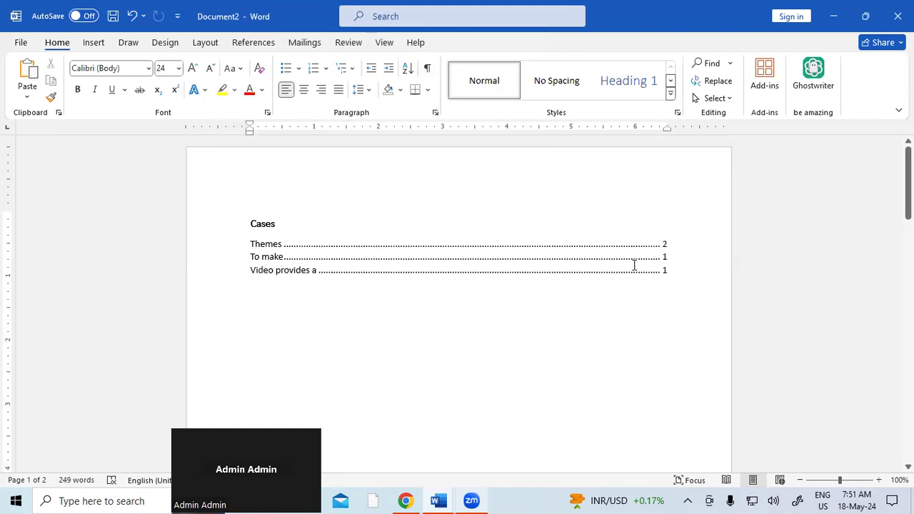